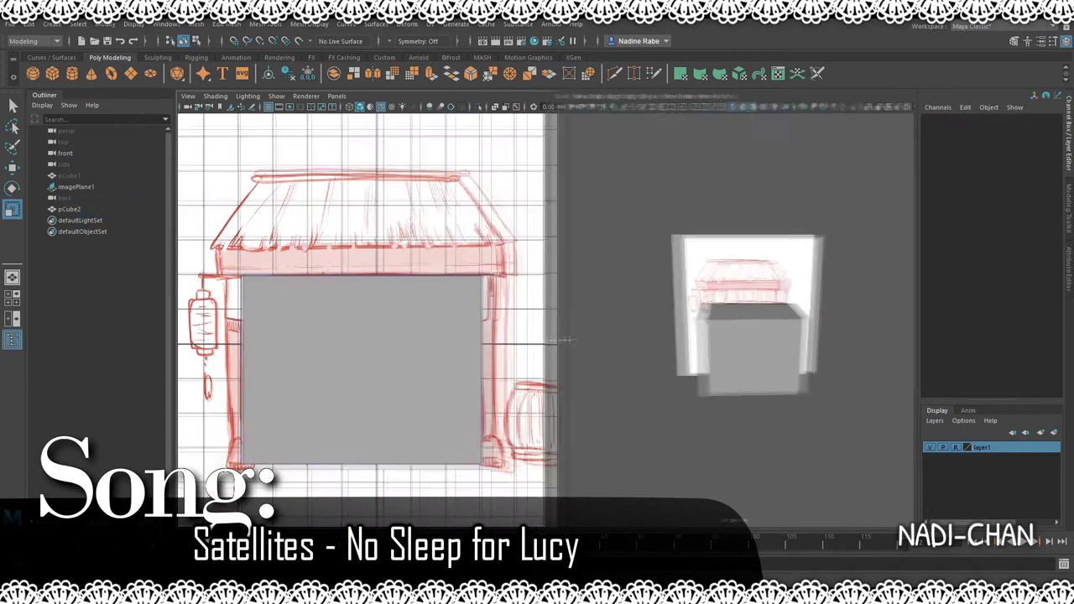
Add a new polygon cube, pCube3, as the thin left corner post.
left_click(237, 298)
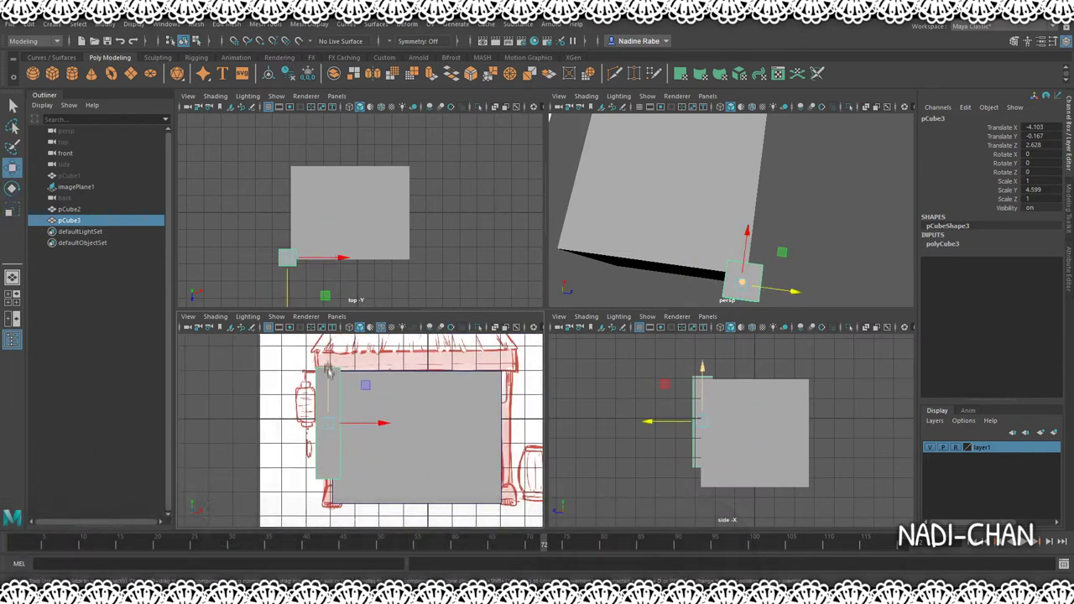
Extrude the post's faces into a wider foot and cut a new edge loop around it.
scroll(377, 463, "up", 5)
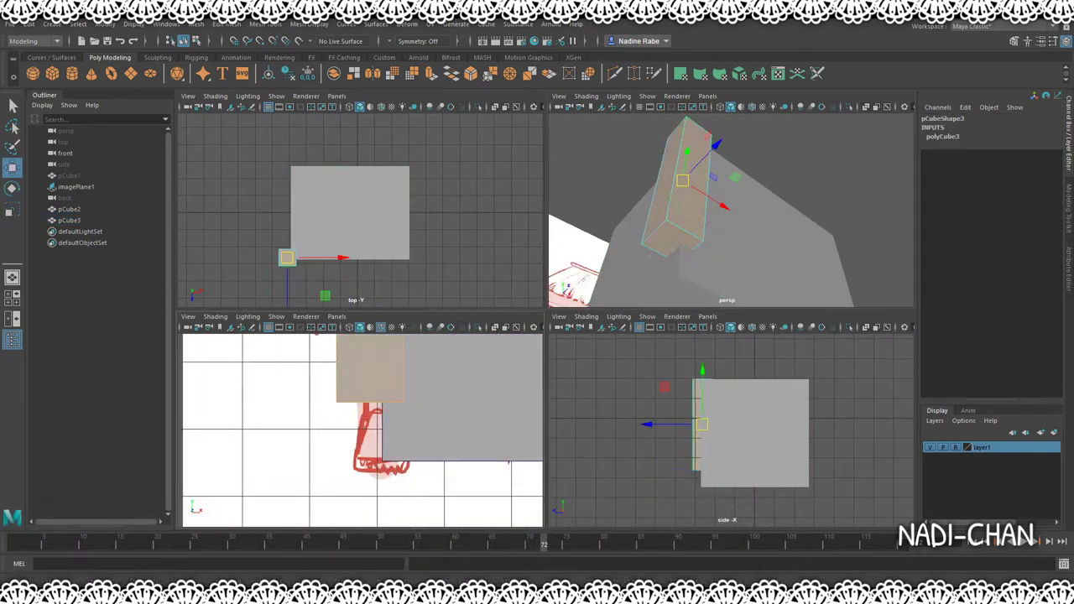
key("ctrl+e")
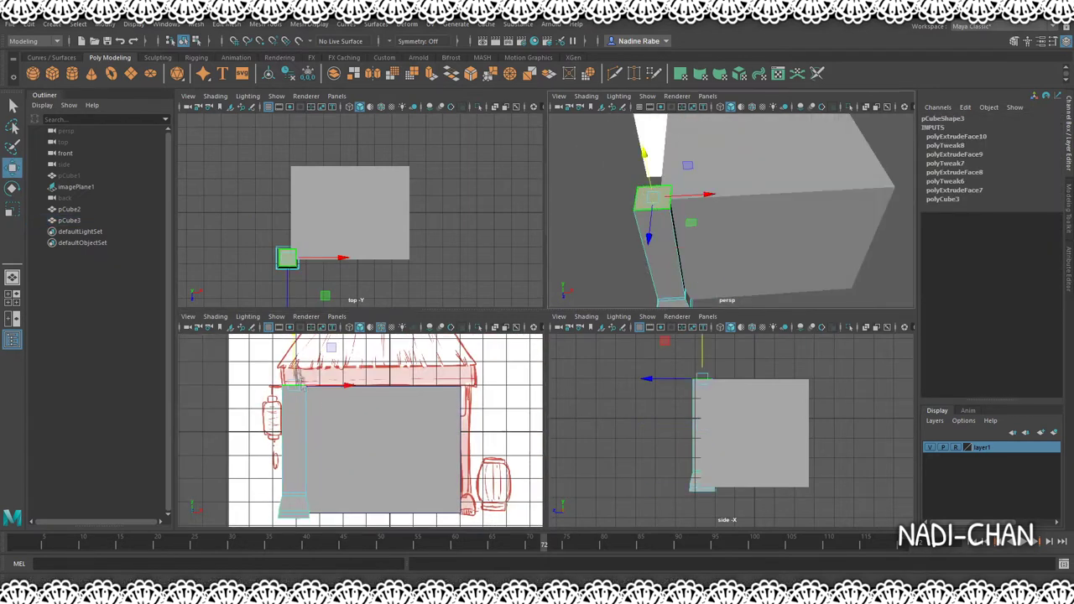
right_click_drag(570, 244, 621, 180)
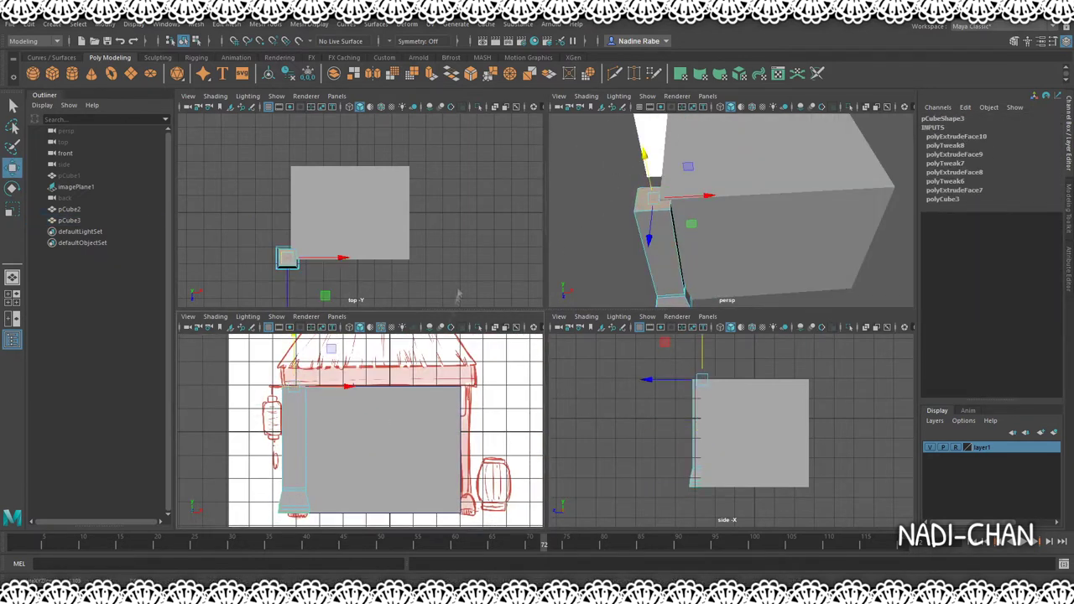
left_click(1068, 206)
left_click(671, 243)
left_click_drag(754, 234, 804, 250, "alt")
left_click(1030, 392)
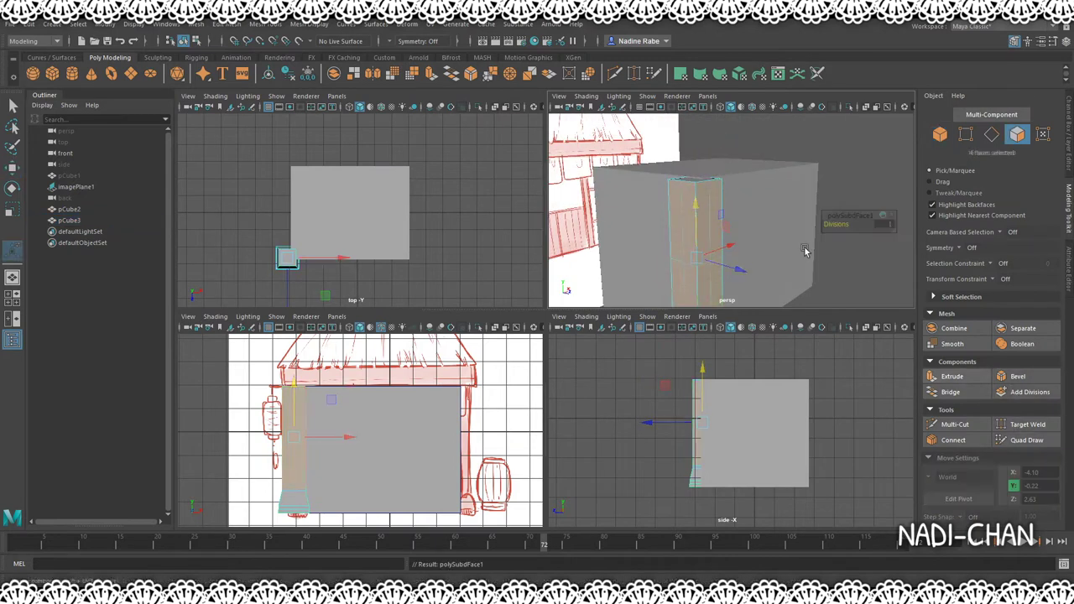
right_click_drag(692, 265, 672, 261, "shift")
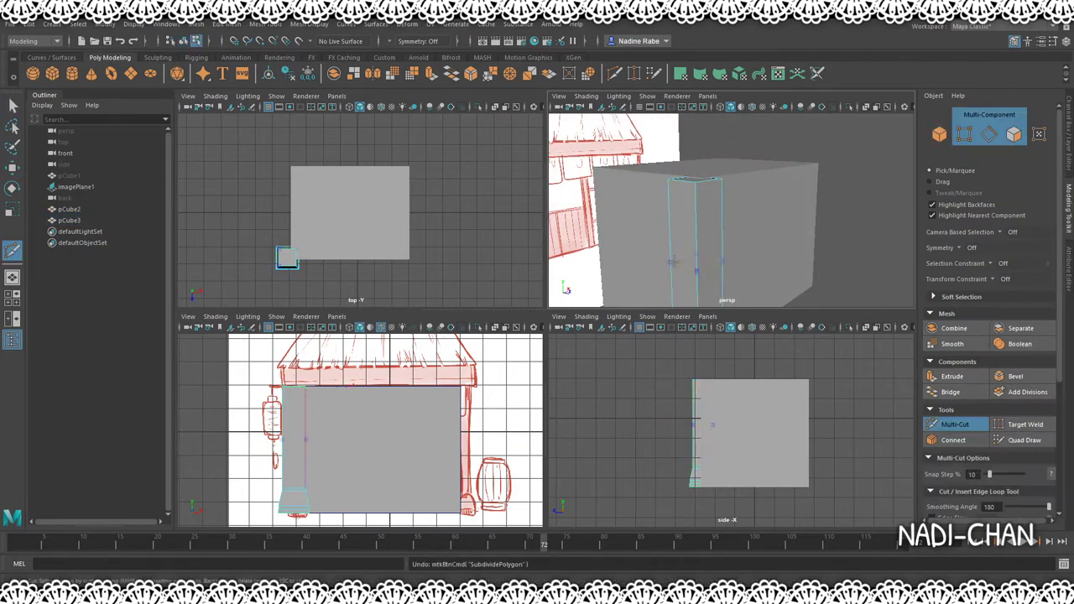
Rename the post to 'pfeiler' in the Outliner and duplicate it.
key("F8")
left_click_drag(681, 180, 738, 193, "alt")
key("w")
double_click(71, 220)
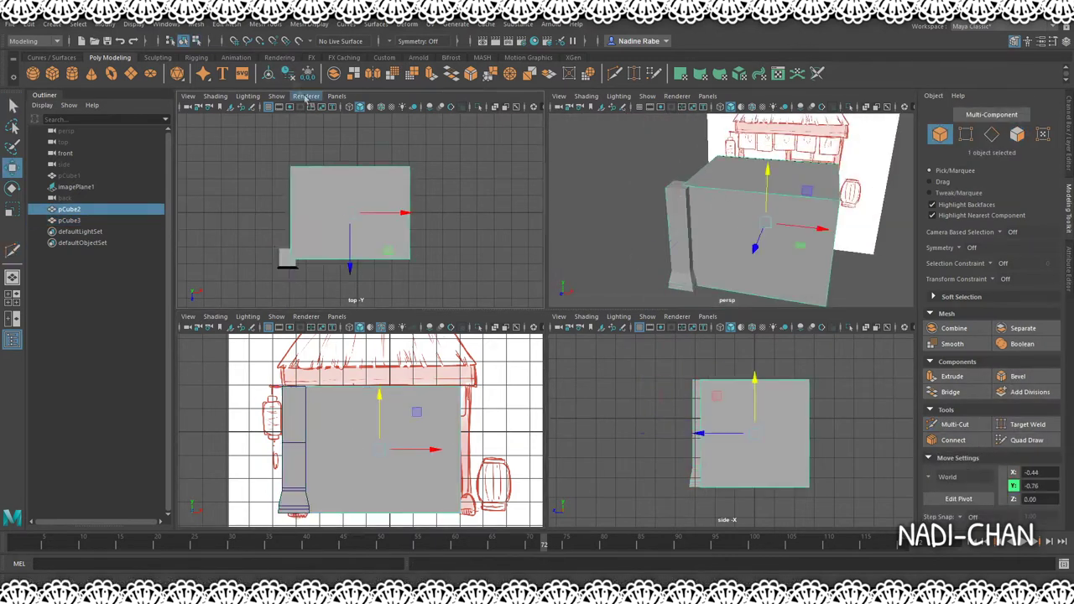
type("pfeiler")
key("Return")
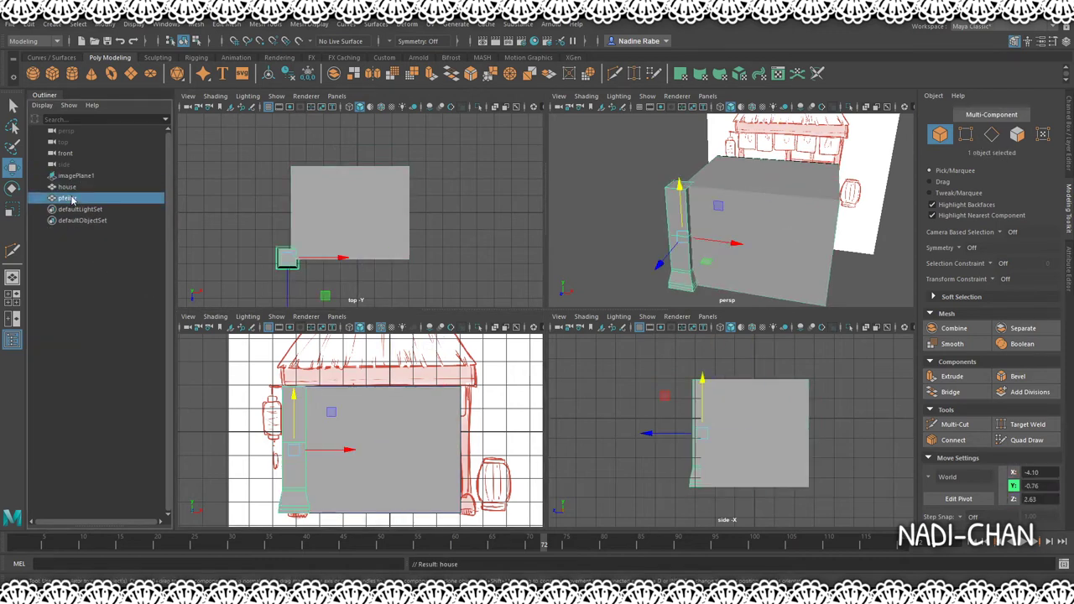
key("ctrl+d")
Place pillar copies at the house's right and back corners.
mouse_move(333, 258)
left_mouse_down()
mouse_move(468, 269)
mouse_move(428, 139)
left_mouse_up()
left_click(270, 267, "shift")
key("ctrl+d")
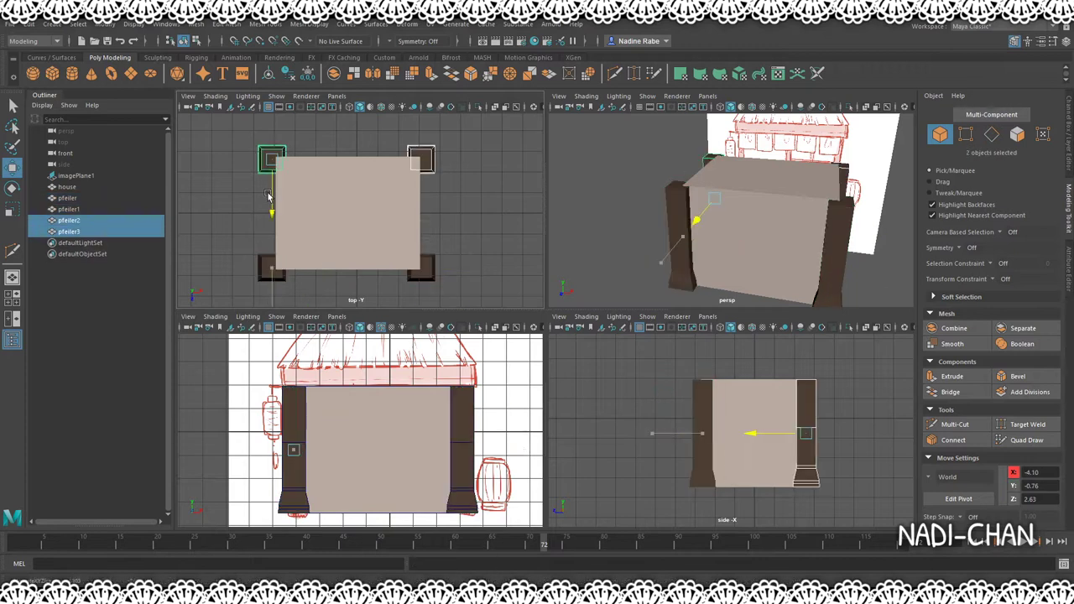
left_click(495, 210)
left_click_drag(721, 210, 772, 210, "alt")
Create a cube and scale it into a flat slab across the house top.
scroll(359, 449, "up", 2)
left_click(33, 73)
key("r")
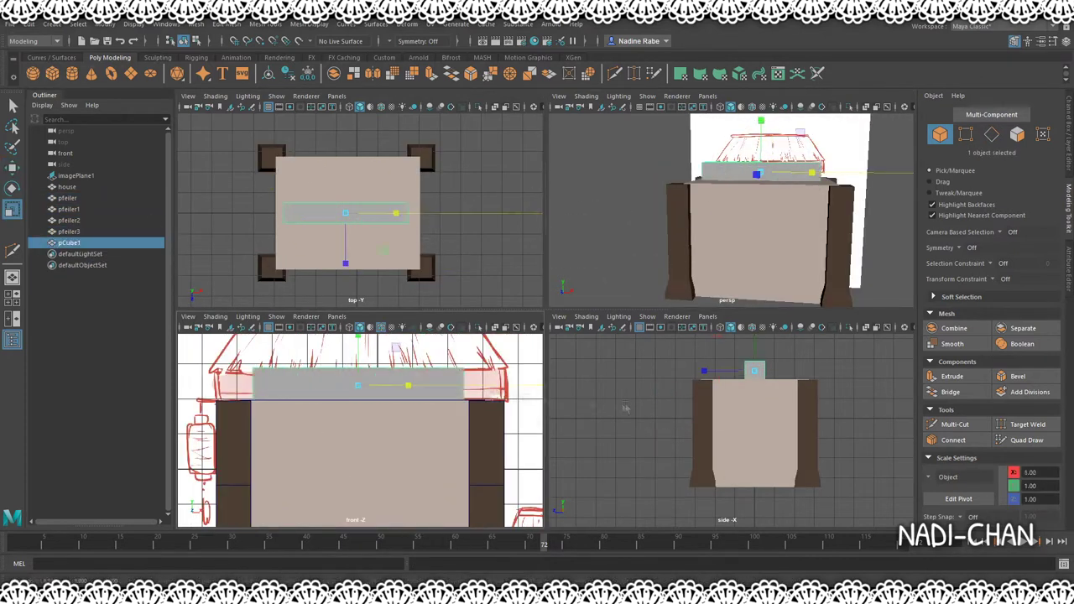
left_click_drag(407, 385, 426, 383)
mouse_move(774, 271)
left_mouse_down()
mouse_move(678, 219)
mouse_move(637, 252)
left_mouse_up()
key("w")
mouse_move(713, 210)
left_mouse_down("alt")
mouse_move(649, 283)
mouse_move(712, 252)
left_mouse_up("alt")
Show the Channel Box and Layer Editor panel.
scroll(360, 428, "down", 1)
scroll(361, 428, "up", 3)
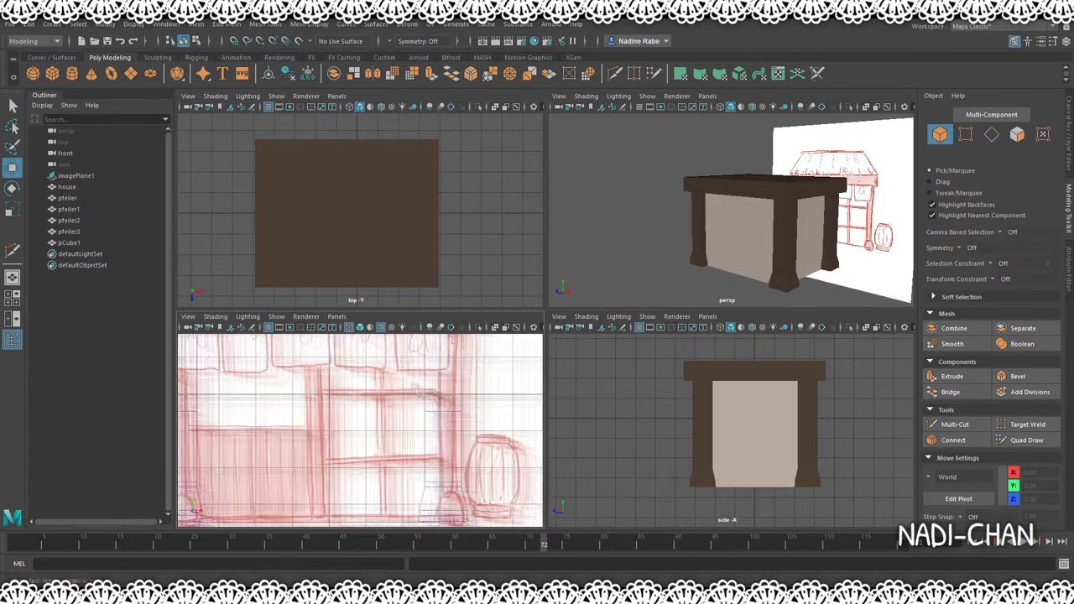
scroll(361, 428, "down", 3)
left_click(1062, 41)
scroll(339, 392, "up", 2)
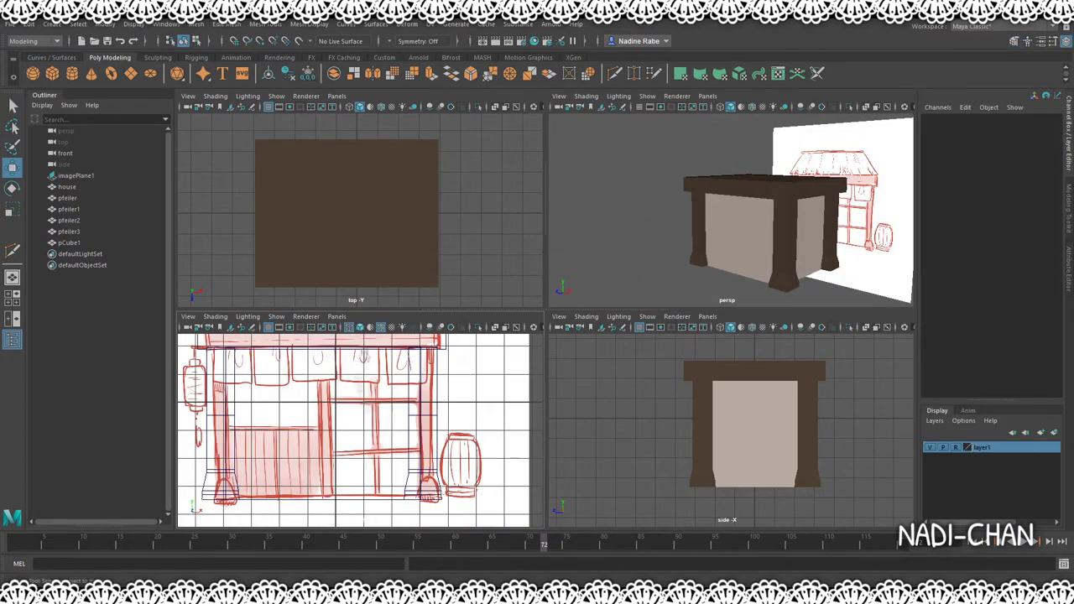
Add a thin cube as a frame bar at the house front, viewed in front wireframe.
key("g")
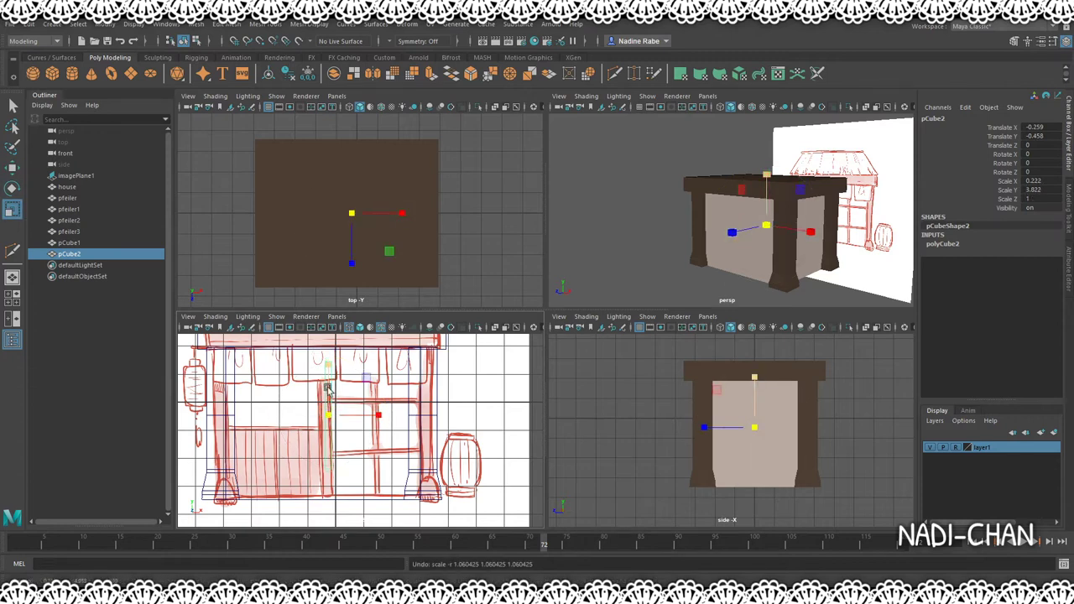
left_click_drag(761, 237, 734, 252)
key("5")
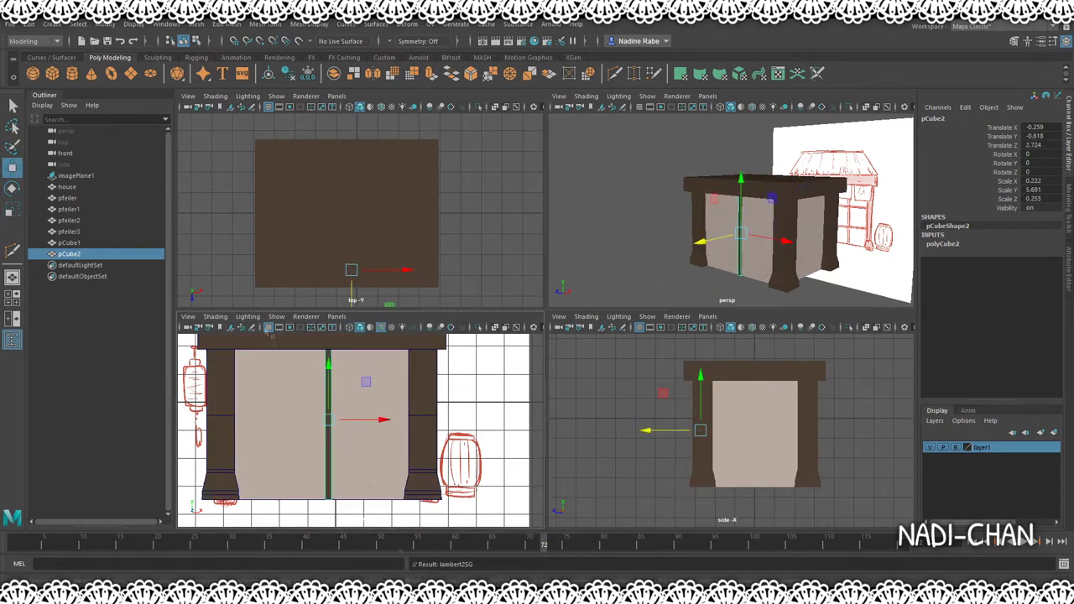
left_click(351, 328)
scroll(369, 395, "down", 2)
Duplicate the bar, rotate the copy 90° and place it as a crossbar.
key("ctrl+d")
key("e")
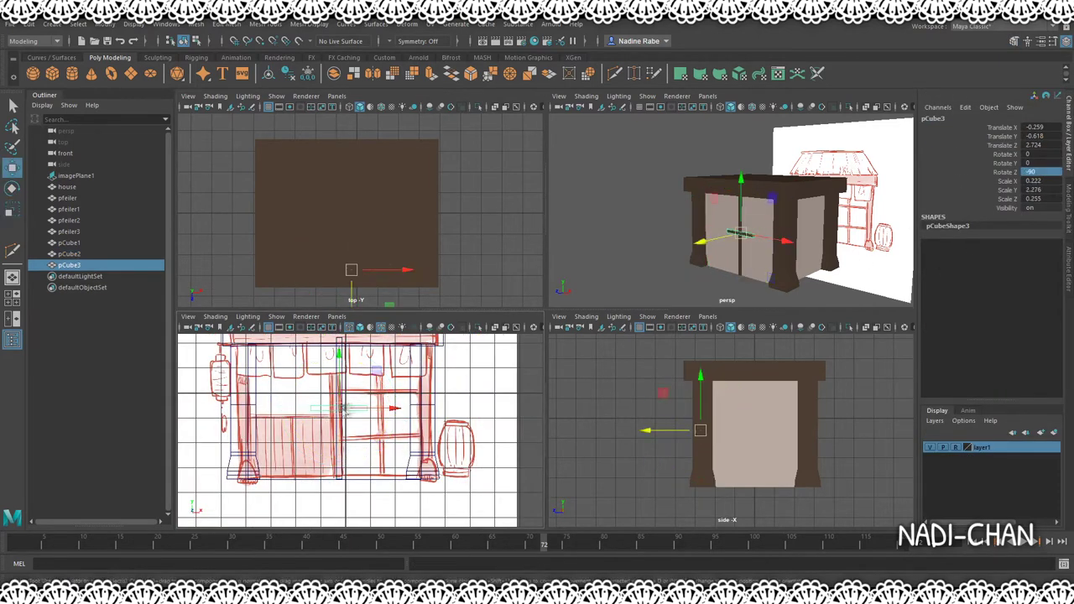
scroll(730, 218, "up", 3)
left_click_drag(729, 218, 684, 241, "alt")
scroll(395, 372, "down", 3)
Duplicate a vertical bar again and shift the copy sideways.
key("ctrl+d")
key("w")
left_click(684, 241, "shift")
left_click(68, 276)
left_click(84, 254)
mouse_move(722, 233)
left_mouse_down()
mouse_move(755, 240)
mouse_move(730, 218)
mouse_move(704, 218)
left_mouse_up()
Duplicate the upper crossbar twice to add more horizontal bars.
left_click(733, 214)
scroll(733, 214, "down", 3)
key("ctrl+d")
scroll(727, 210, "down", 3)
key("ctrl+d")
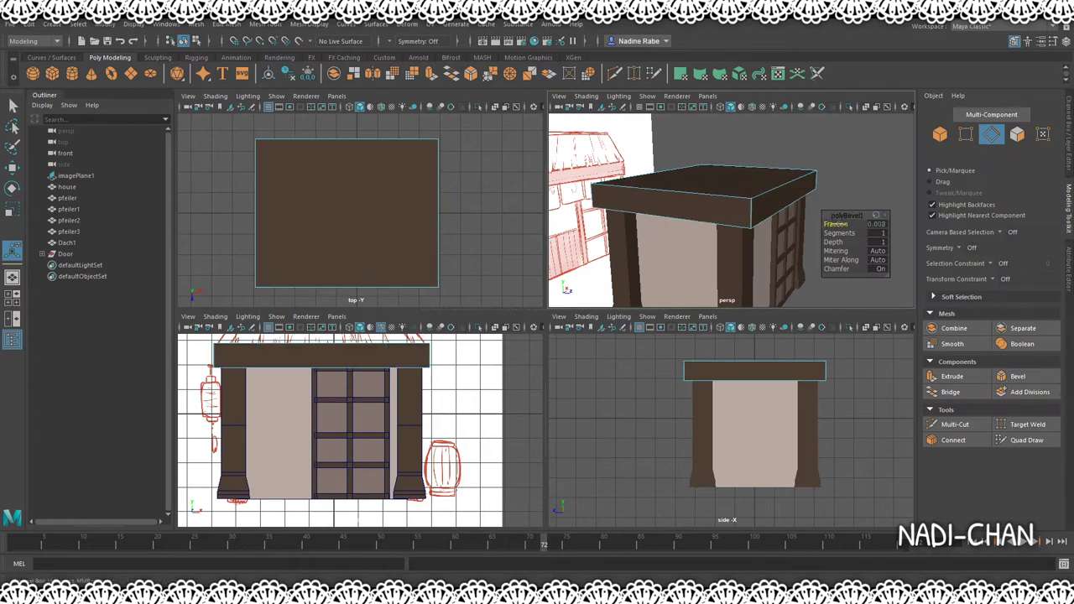
Bevel the left pillar's selected edges.
left_click_drag(755, 218, 641, 213, "alt")
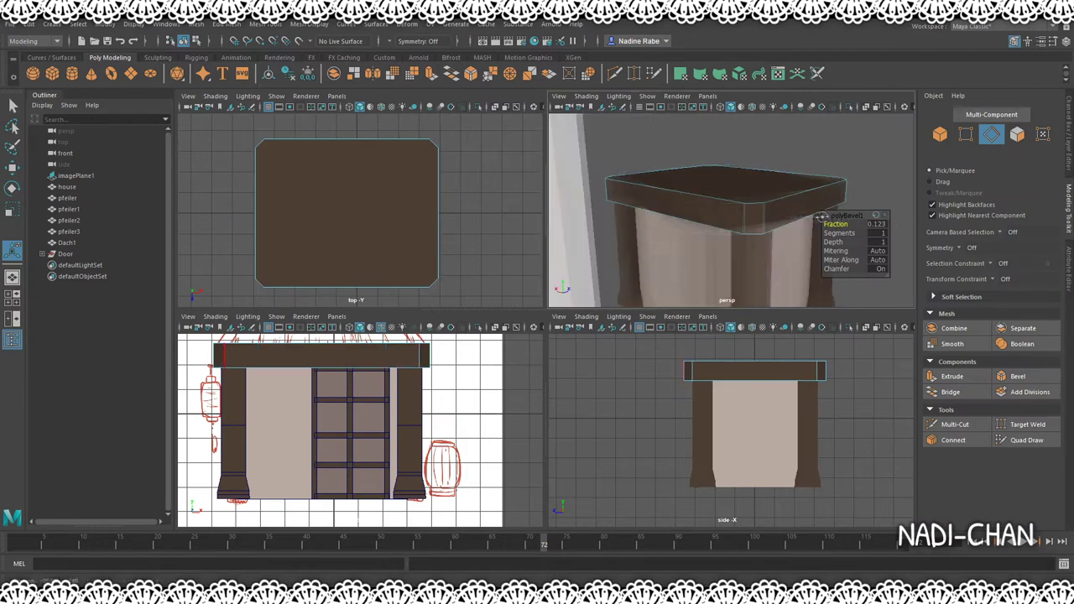
left_click(641, 213)
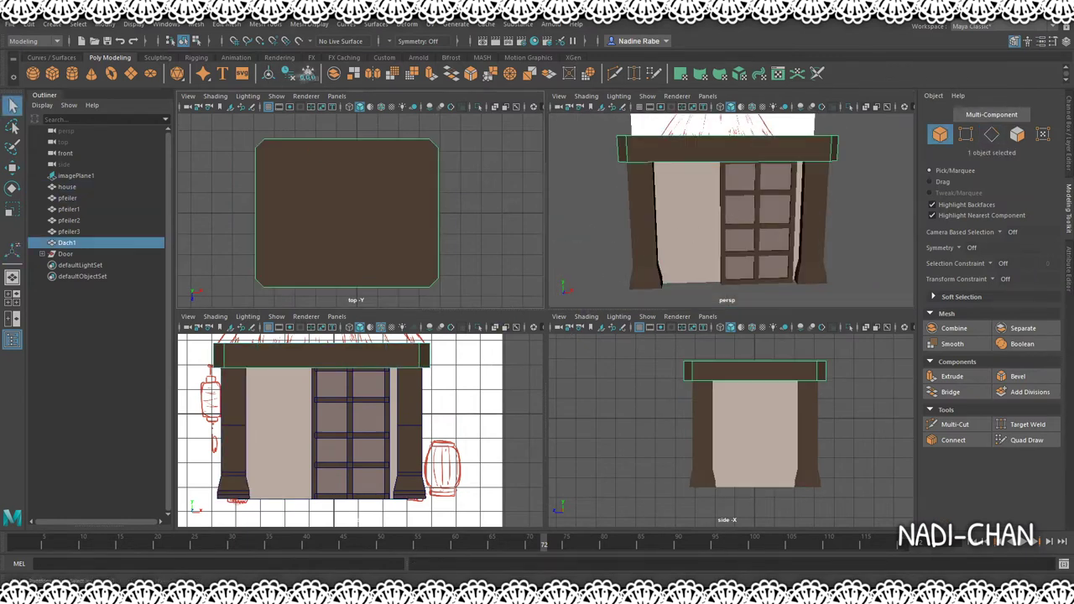
left_click_drag(755, 209, 663, 252, "alt")
key("ctrl+b")
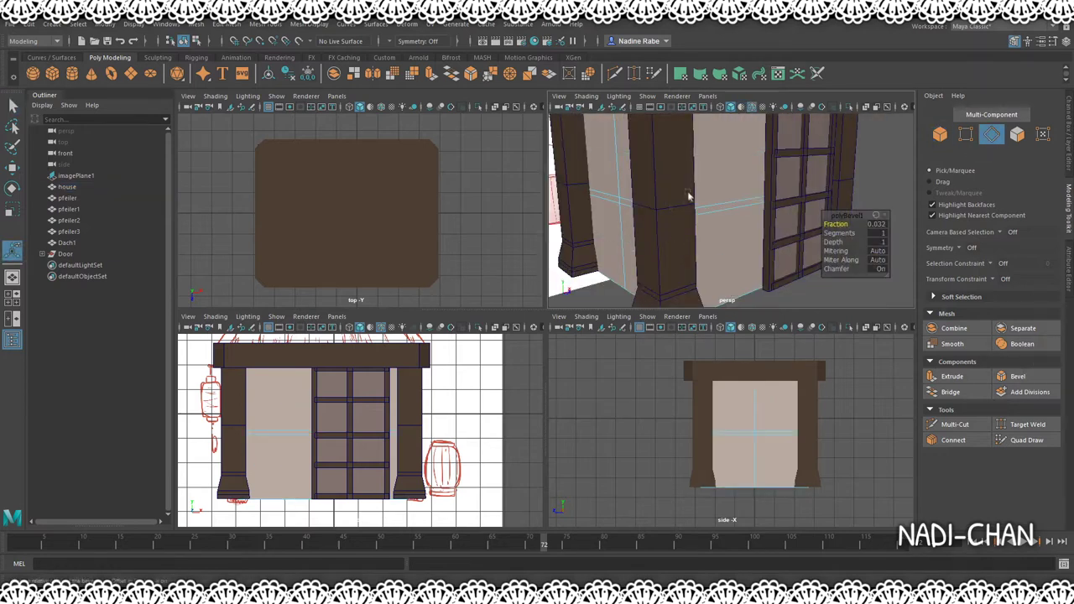
Multi-Cut a horizontal loop across the wall and scale the lower wall faces.
left_click_drag(688, 196, 646, 201, "alt")
left_click(954, 424)
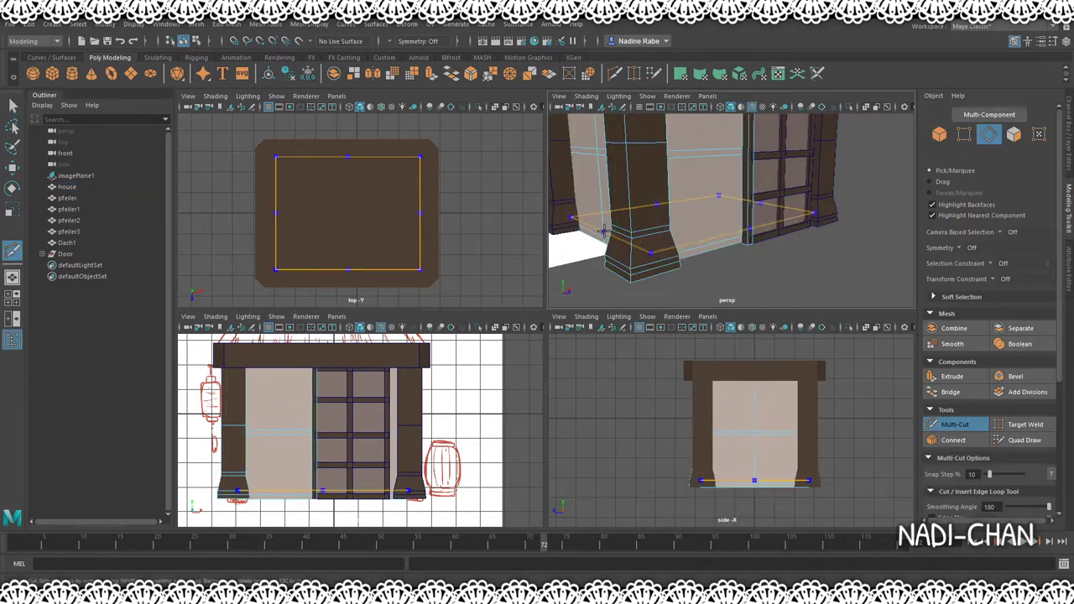
key("w")
mouse_move(601, 169)
left_mouse_down("alt")
mouse_move(673, 274)
mouse_move(856, 193)
mouse_move(713, 241)
mouse_move(663, 189)
left_mouse_up("alt")
key("e")
key("r")
Subdivide the lower wall faces with Add Divisions and raise the division count.
key("f")
left_click(1028, 392)
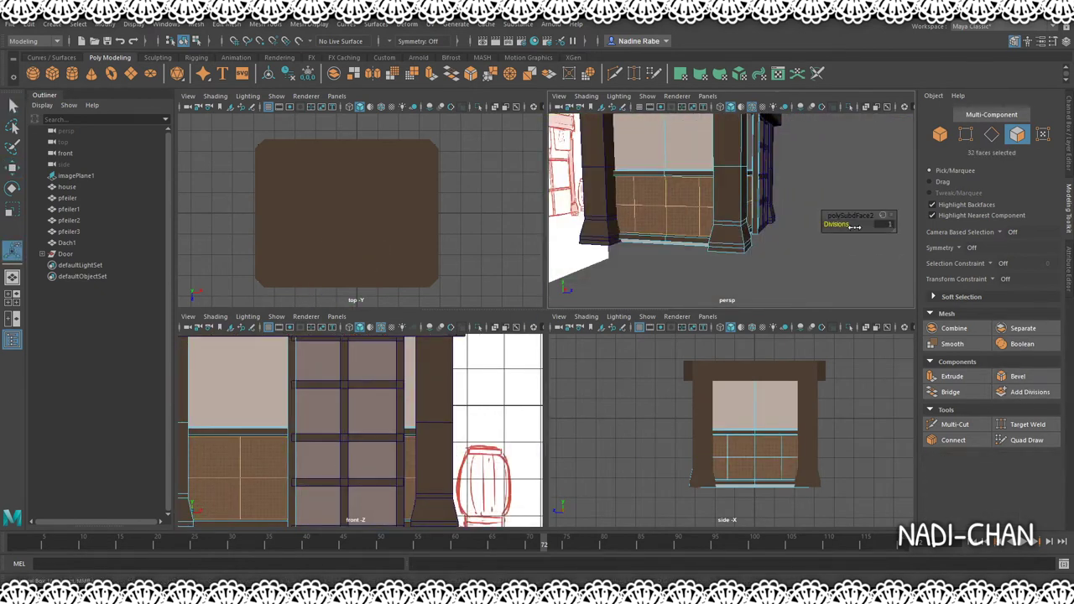
key("ctrl+z")
key("ctrl+z")
key("ctrl+z")
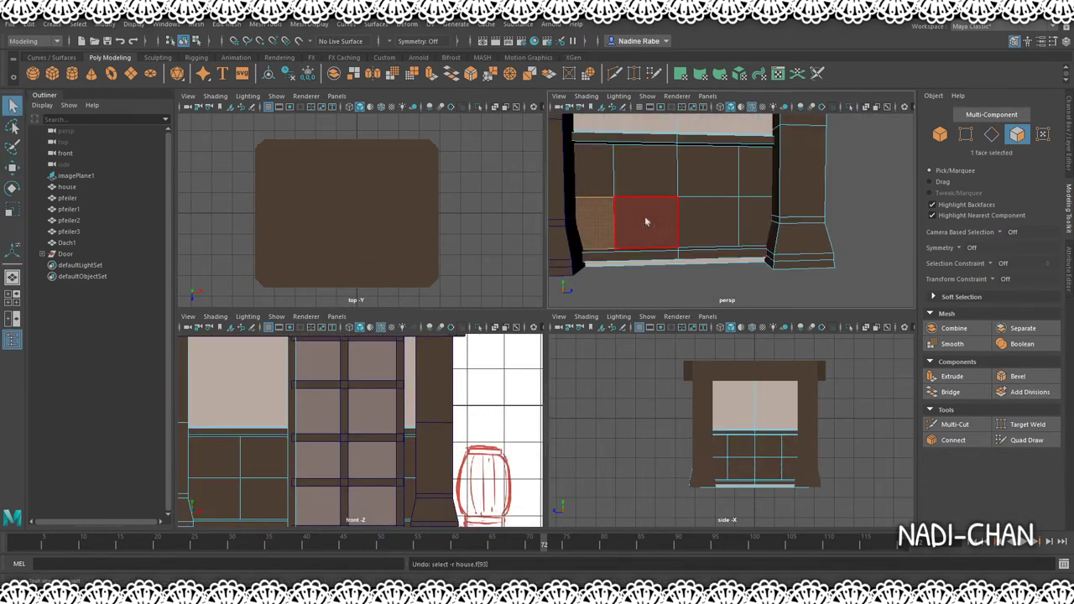
left_click_drag(755, 251, 587, 147)
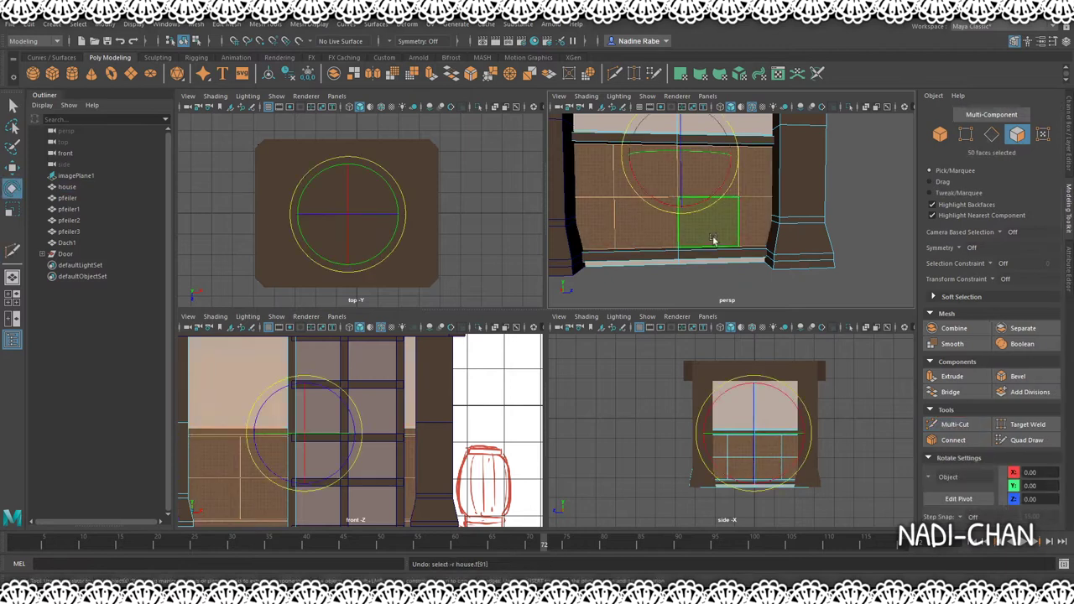
left_click(1030, 392)
left_click_drag(890, 226, 839, 225)
Select alternating vertical columns of lower-wall faces for planks.
key("F10")
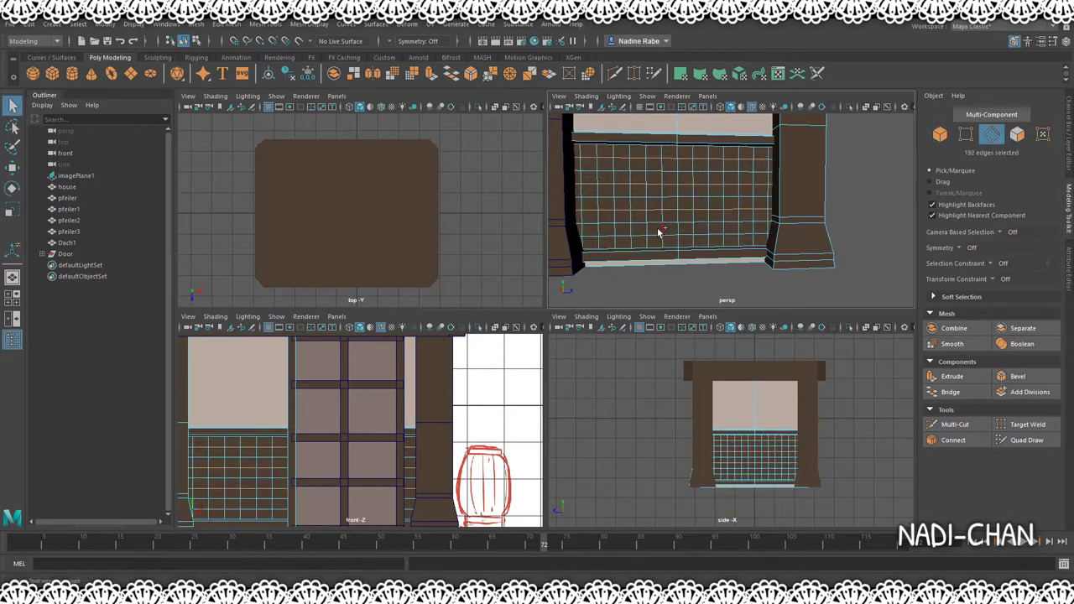
left_click_drag(660, 231, 585, 181, "alt")
key("F11")
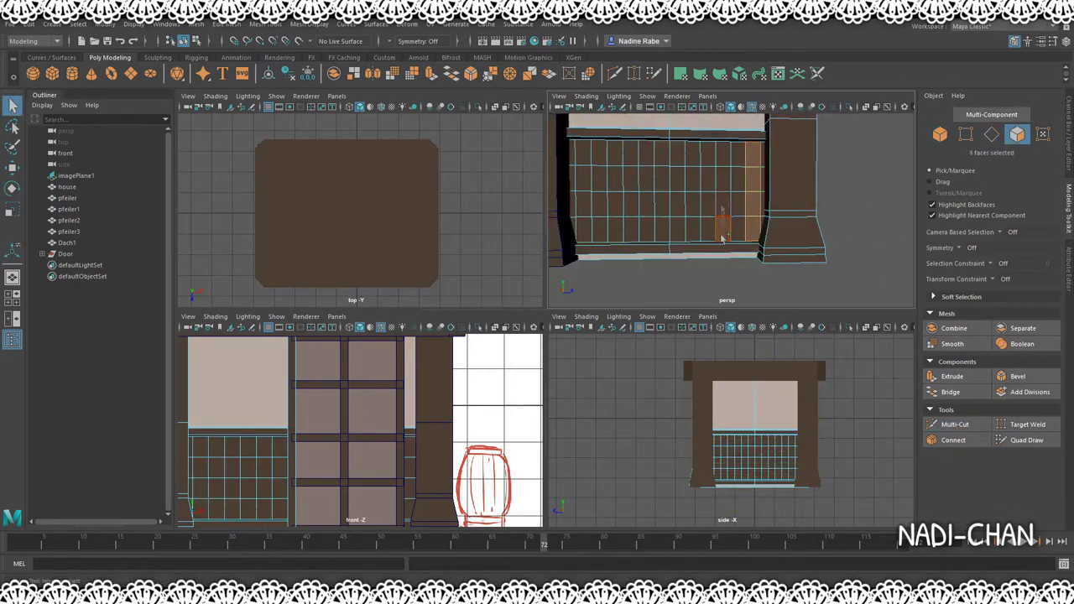
mouse_move(566, 162)
left_mouse_down("alt")
mouse_move(868, 210)
mouse_move(568, 160)
left_mouse_up("alt")
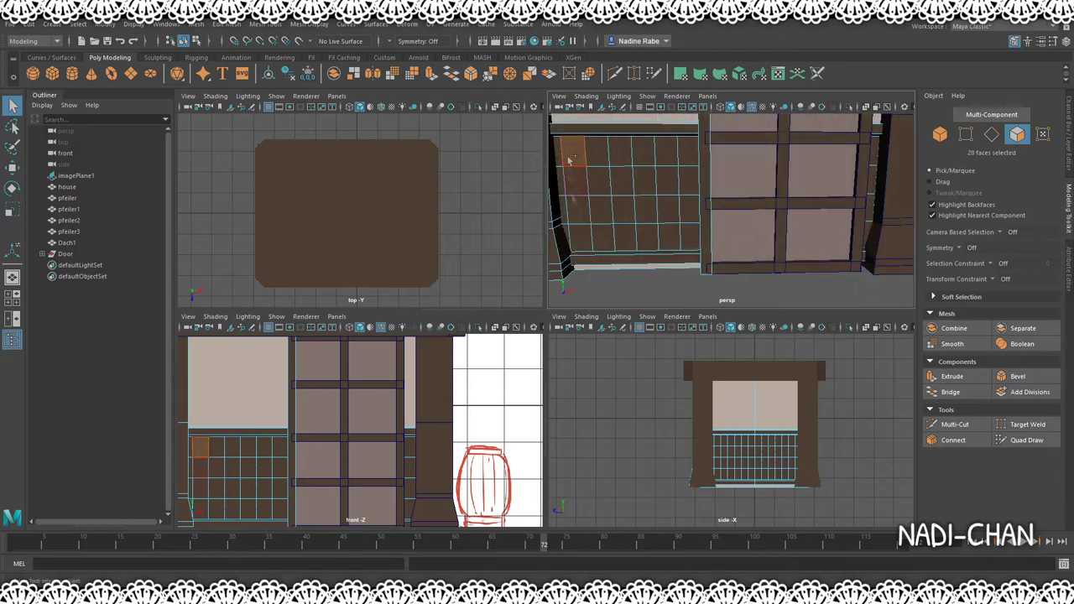
left_click(666, 159, "shift")
left_click_drag(666, 159, 726, 186, "alt")
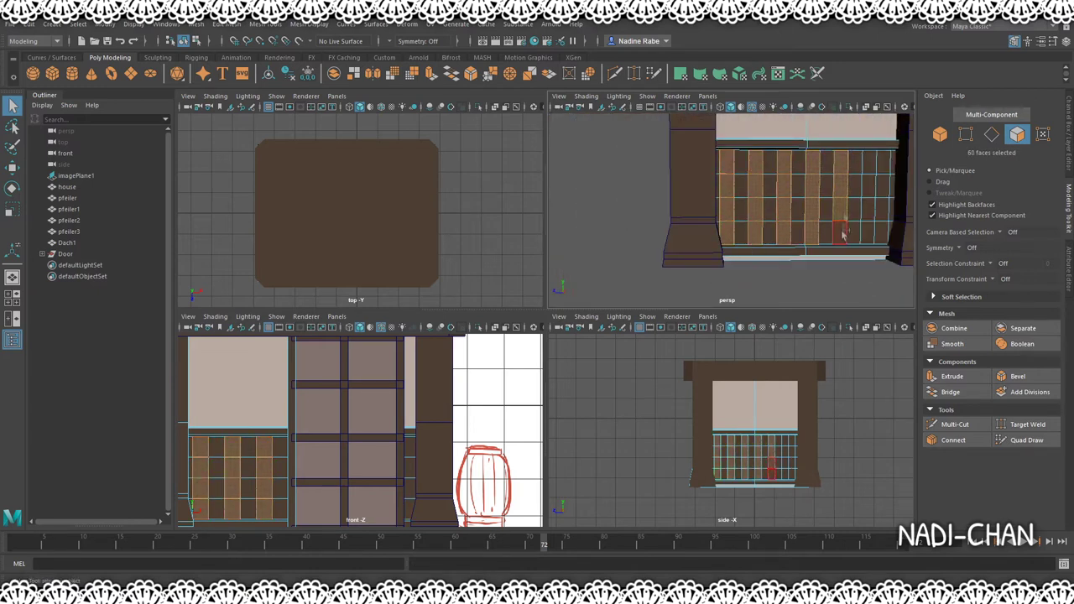
left_click_drag(843, 235, 695, 177, "alt")
left_click(694, 178, "shift")
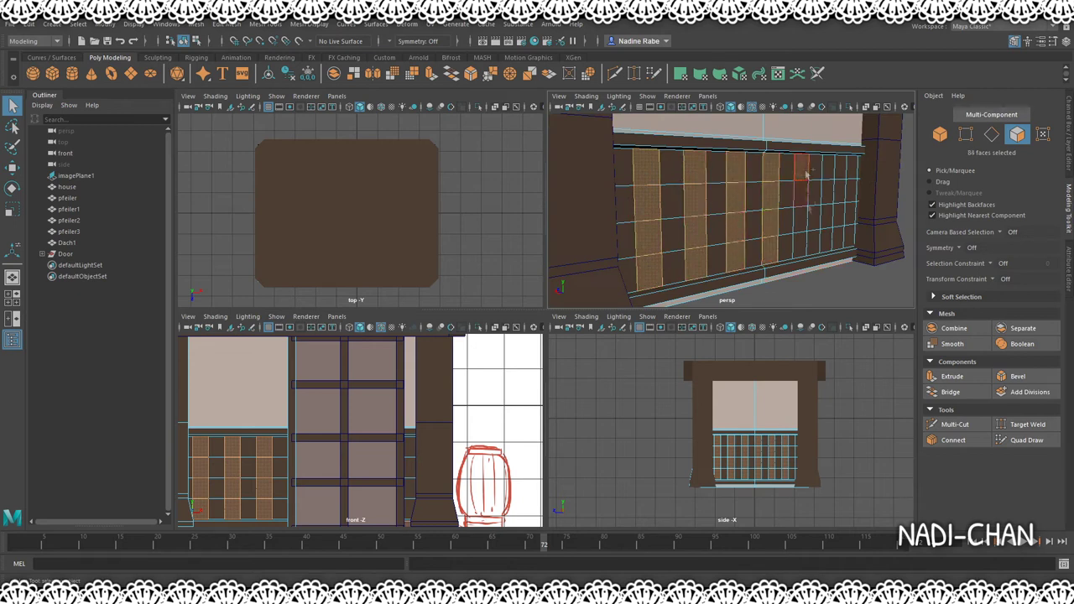
key("r")
mouse_move(754, 233)
left_mouse_down("alt")
mouse_move(677, 235)
mouse_move(737, 243)
left_mouse_up("alt")
key("e")
key("ctrl+z")
left_click_drag(650, 249, 576, 233, "alt")
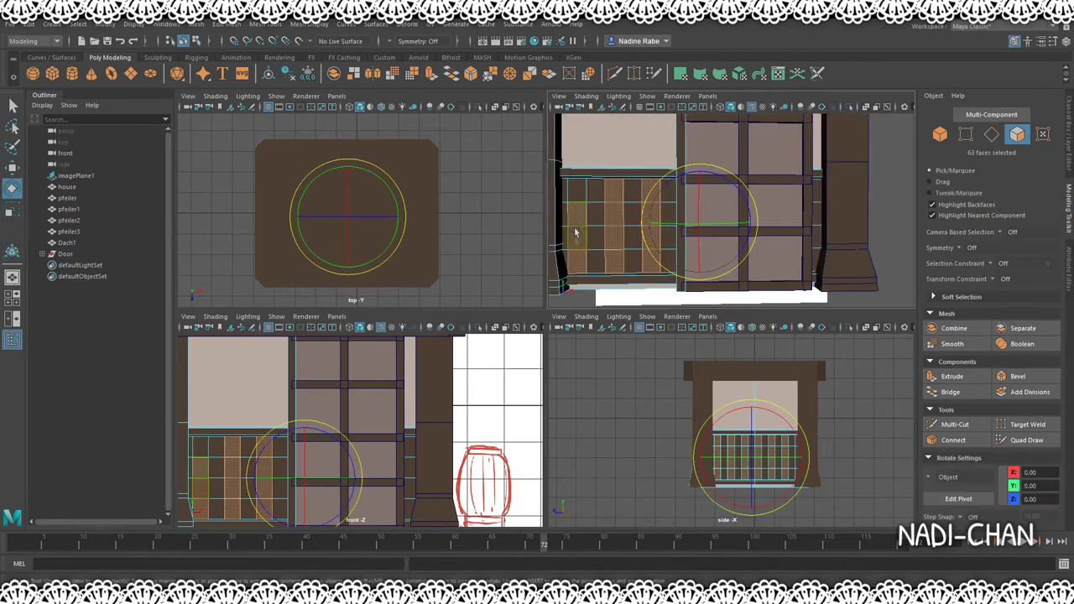
Extrude the selected faces into raised vertical planks and save the scene.
key("ctrl+e")
mouse_move(646, 206)
left_mouse_down("alt")
mouse_move(893, 207)
mouse_move(705, 226)
left_mouse_up("alt")
key("ctrl+z")
left_click(702, 233)
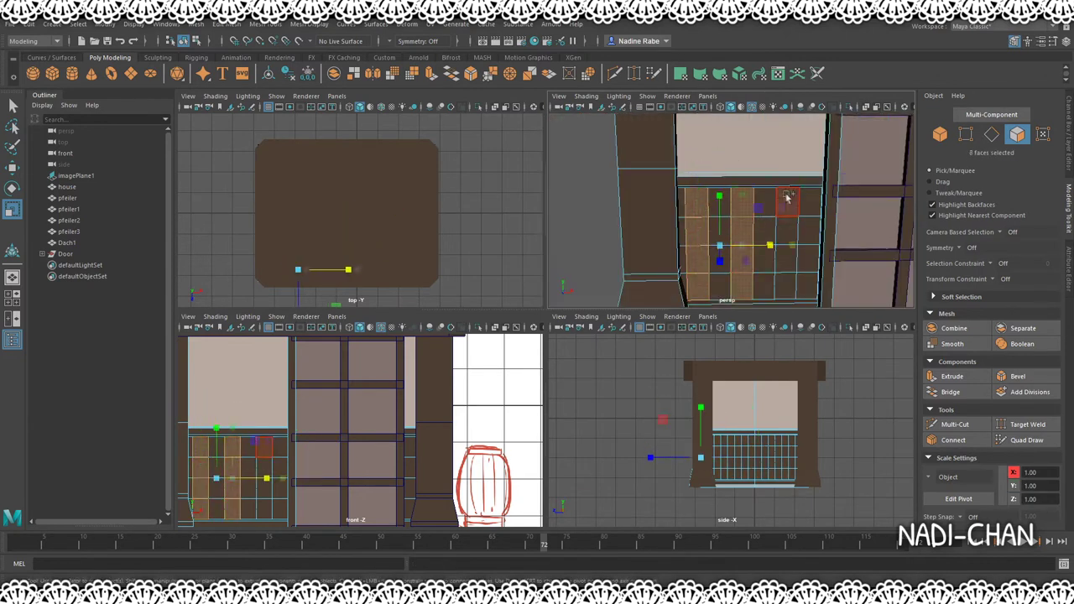
double_click(787, 198, "shift")
left_click_drag(787, 198, 747, 220, "alt")
left_click_drag(613, 161, 693, 217, "alt")
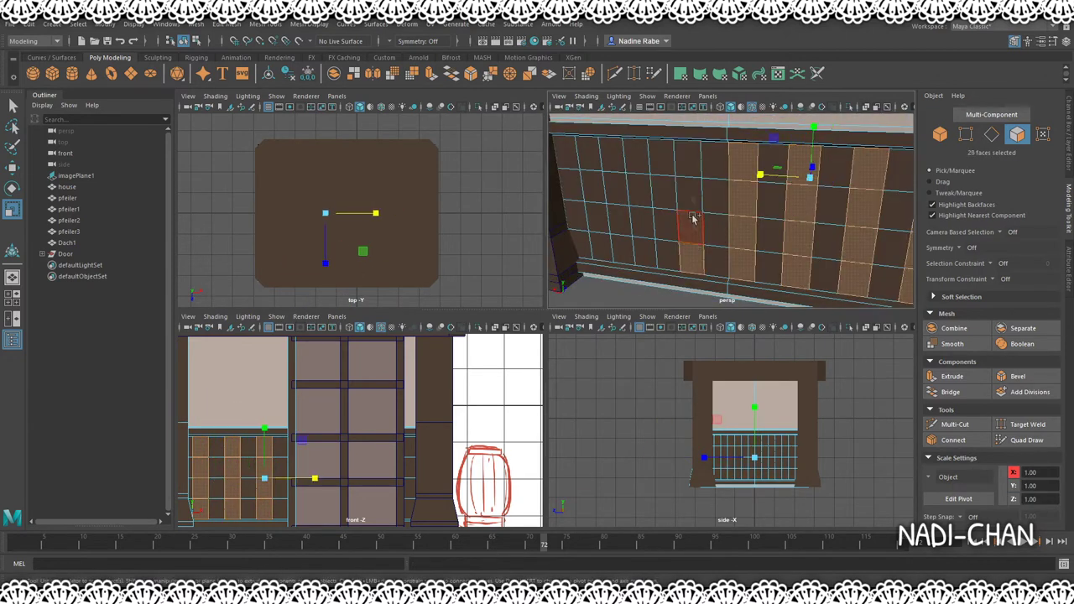
left_click_drag(774, 175, 721, 210, "alt")
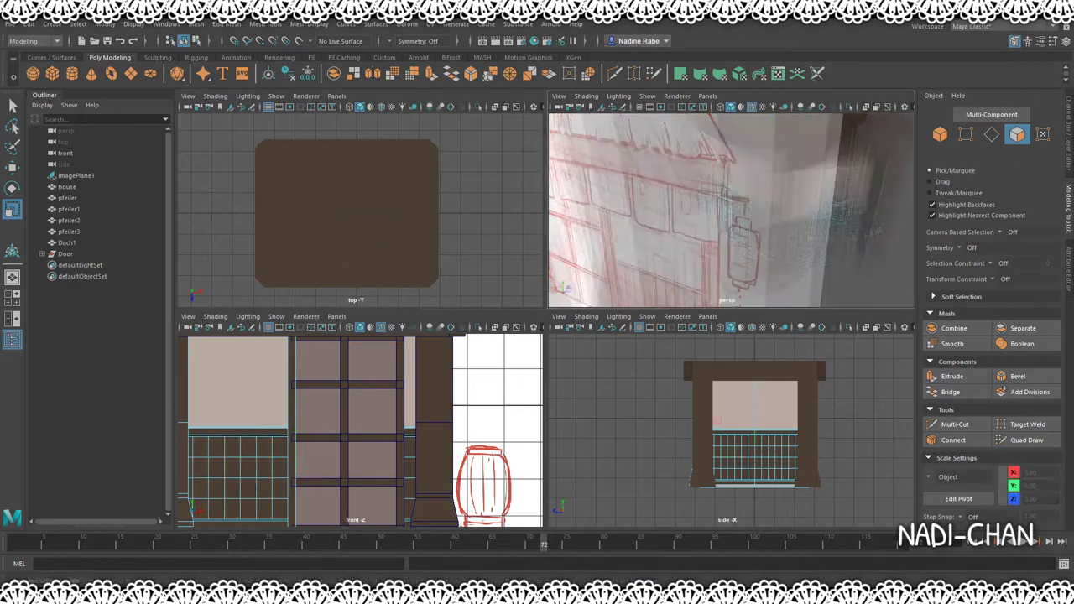
right_click_drag(721, 210, 671, 235, "alt")
key("F8")
key("ctrl+s")
left_click_drag(780, 111, 752, 110, "alt")
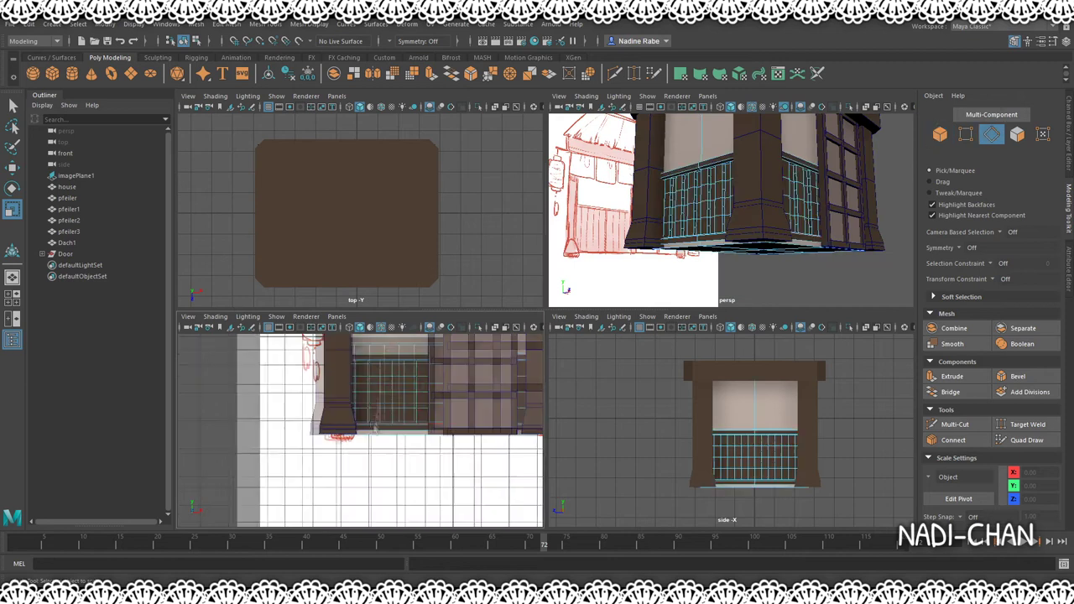
Select the window grid's edge loop and convert it to a face selection.
key("F10")
double_click(765, 199)
key("w")
left_click_drag(763, 199, 661, 261, "alt")
key("ctrl+F11")
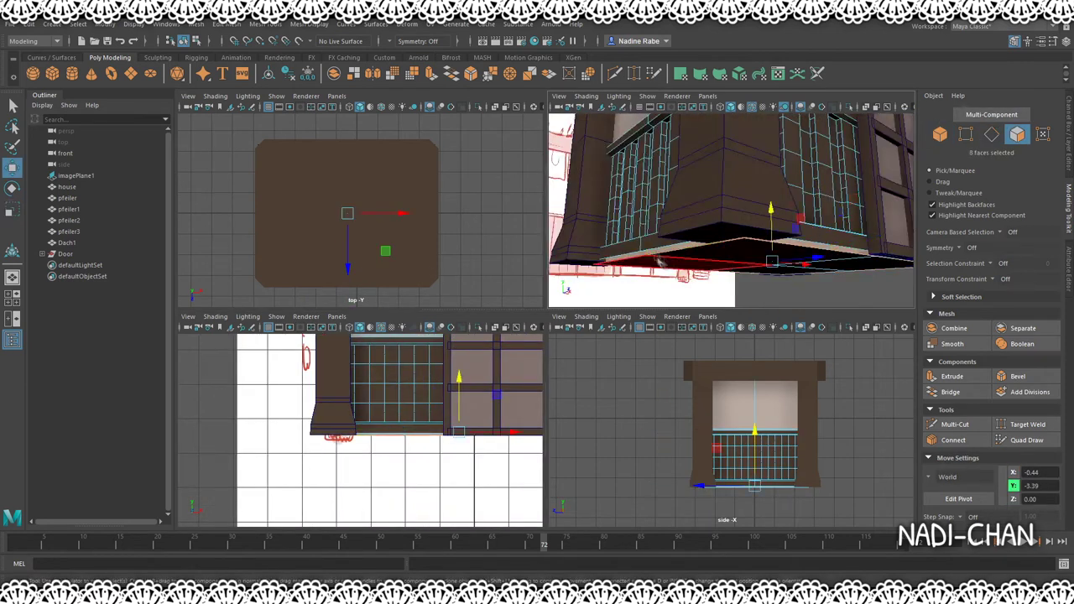
key("F8")
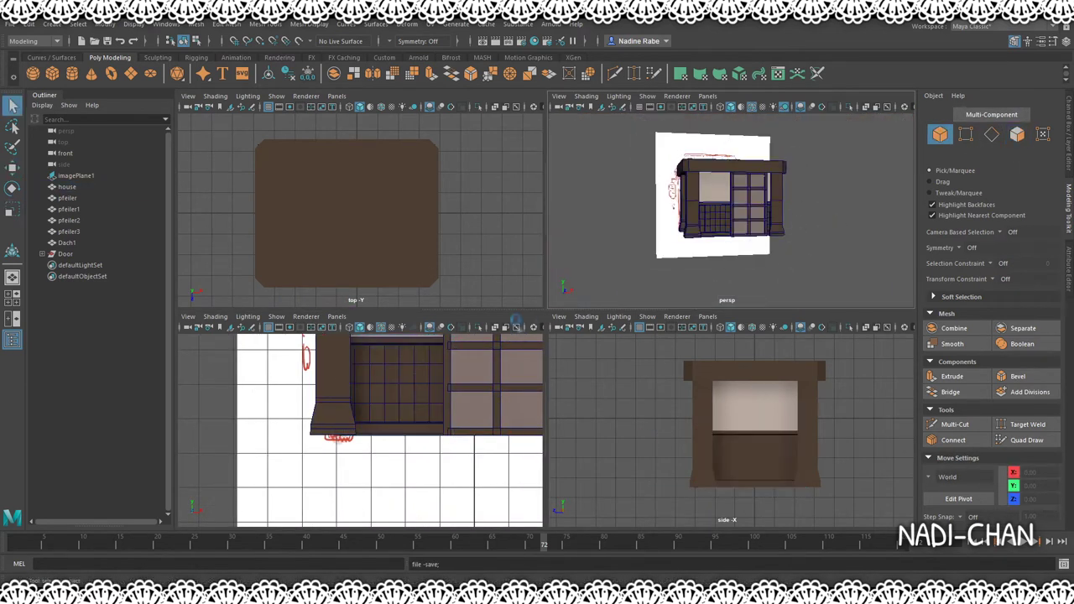
Select the Door object and hide it.
left_click_drag(688, 210, 621, 266, "alt")
left_click(620, 266)
key("e")
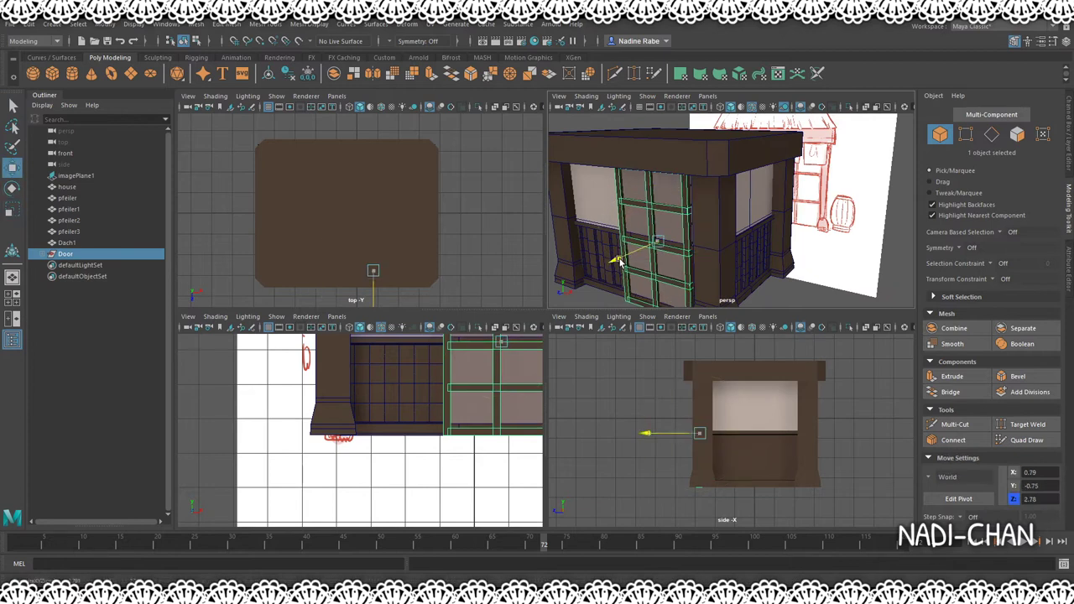
key("ctrl+h")
left_click_drag(619, 267, 671, 226, "alt")
Adjust the panel face behind the door, then unhide the door and nudge it along X.
scroll(664, 221, "up", 3)
key("F11")
left_click(664, 221)
scroll(672, 220, "down", 3)
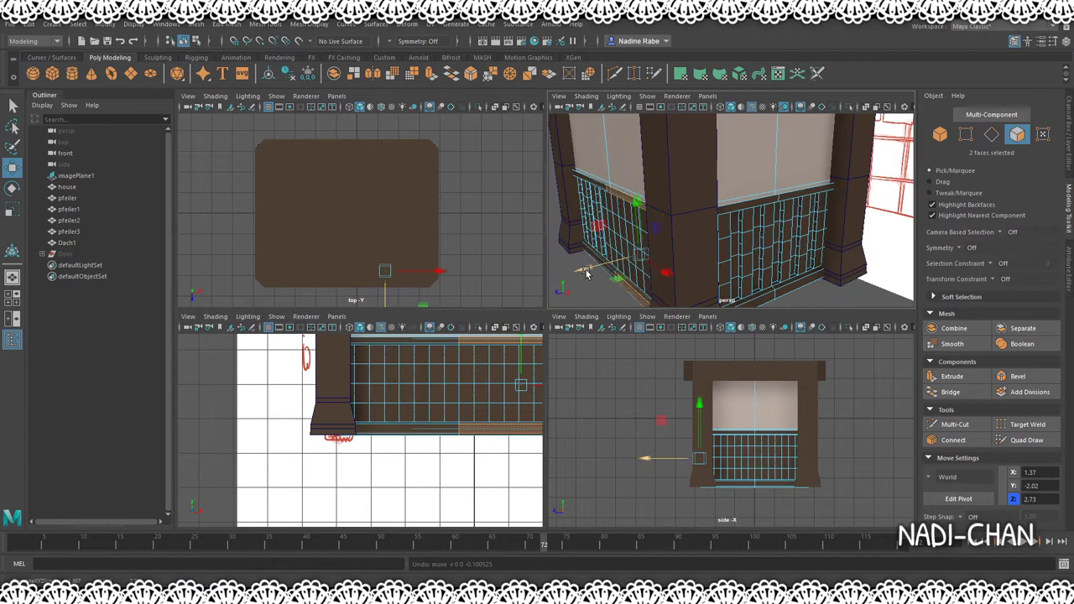
key("ctrl+z")
key("ctrl+z")
key("ctrl+z")
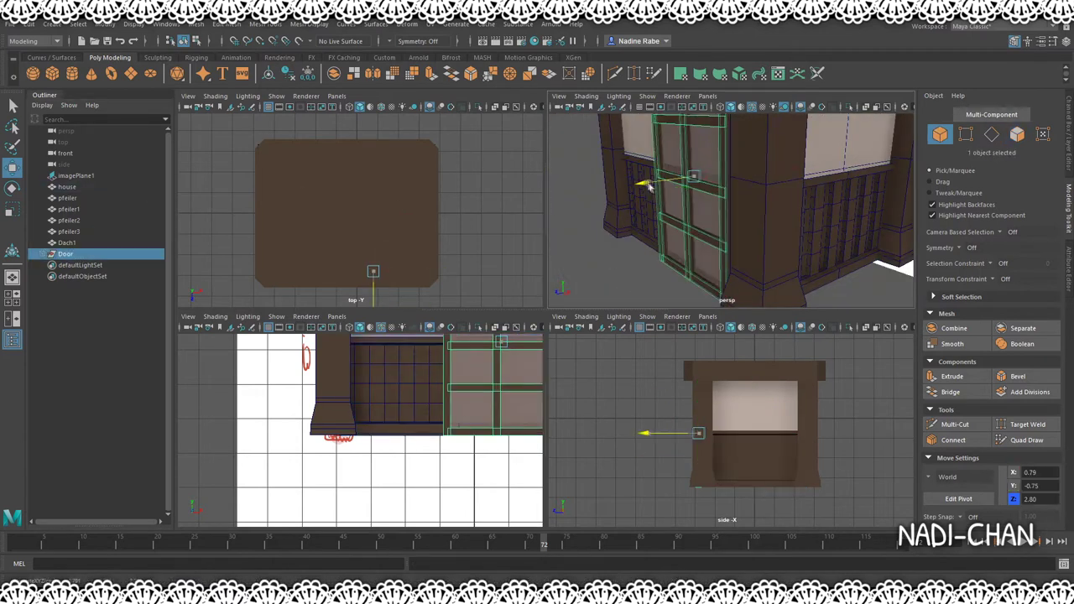
left_click_drag(645, 182, 650, 195)
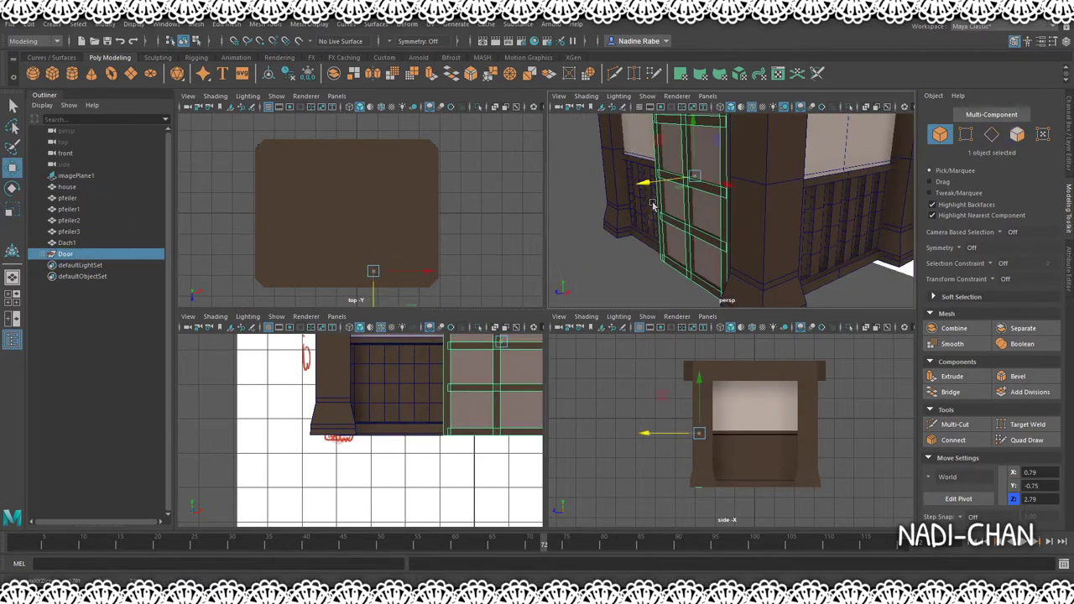
key("ctrl+z")
Create a new cube, pCube11, at the stall's upper front corner.
key("ctrl+z")
scroll(354, 419, "up", 3)
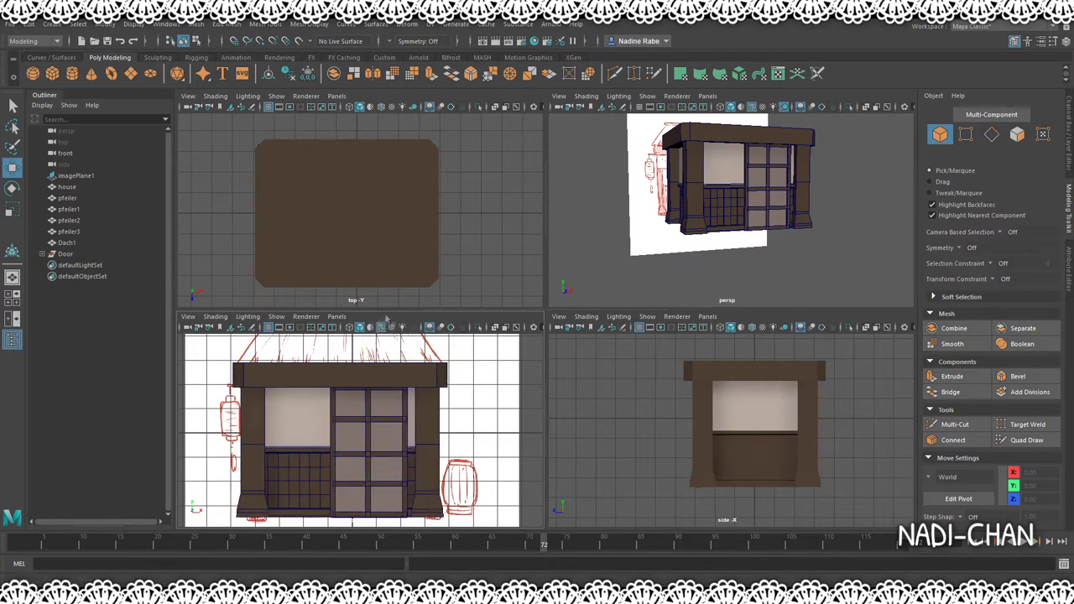
left_click(33, 73)
scroll(354, 419, "up", 3)
mouse_move(729, 210)
left_mouse_down("alt")
mouse_move(619, 176)
mouse_move(722, 202)
left_mouse_up("alt")
scroll(361, 428, "up", 2)
scroll(755, 201, "up", 5)
Flatten the new cube into a banner and give it a light grey Lambert named Tuch.
left_click(839, 174)
key("ctrl+z")
key("ctrl+z")
key("ctrl+z")
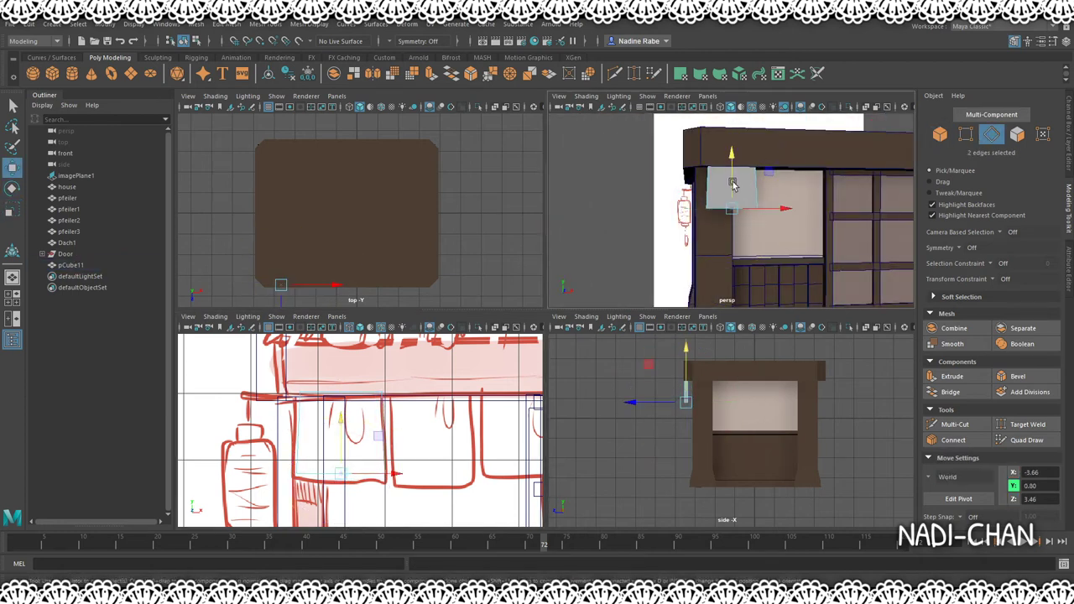
key("ctrl+z")
key("ctrl+z")
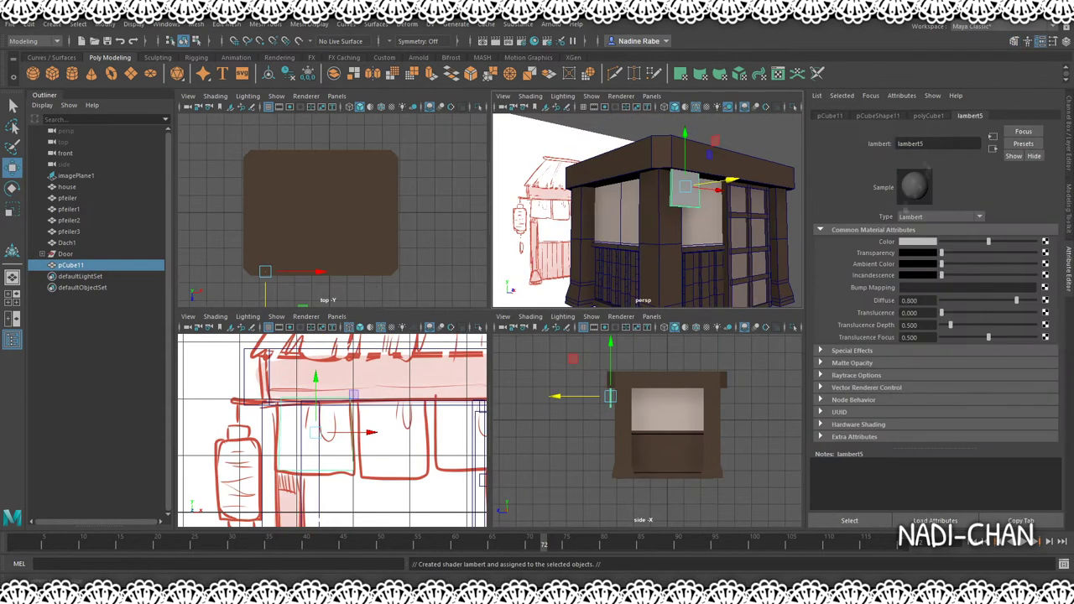
key("ctrl+z")
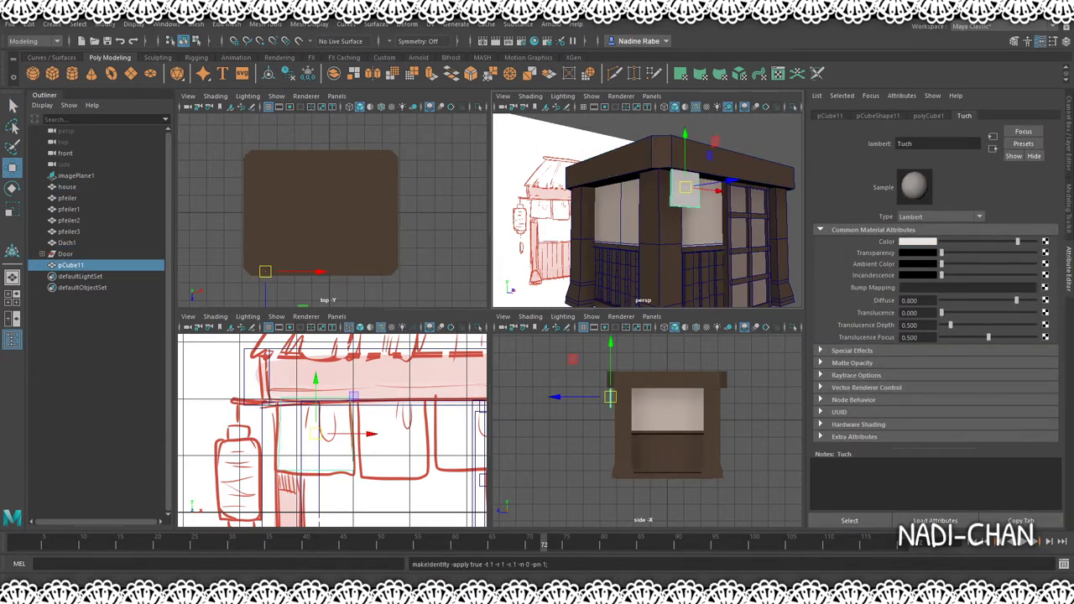
scroll(652, 207, "up", 3)
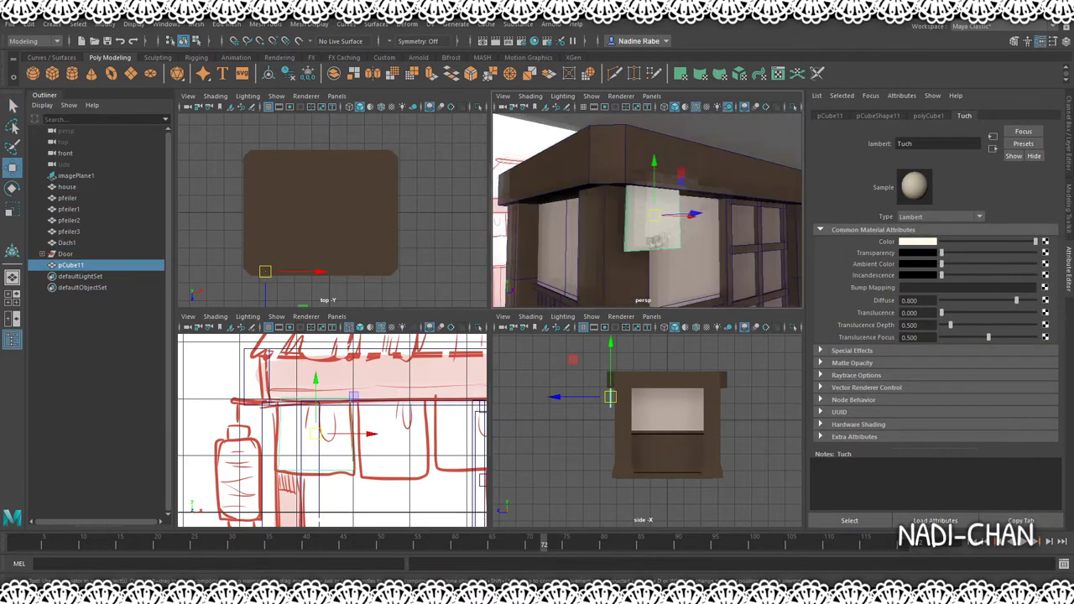
key("ctrl+a")
scroll(651, 207, "up", 3)
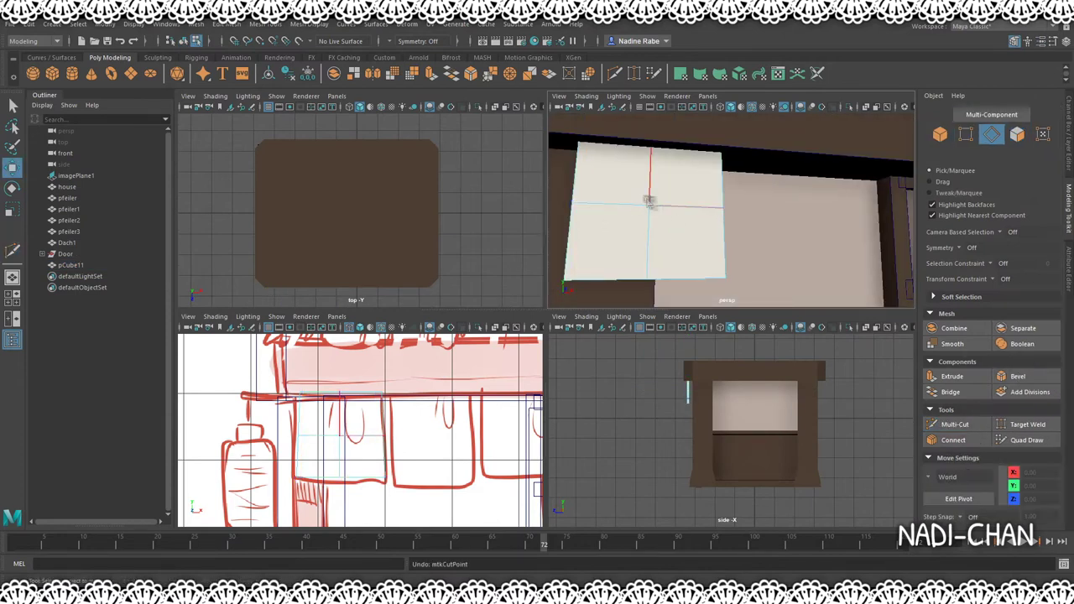
Bevel the edges of the cloth banner.
right_click_drag(805, 209, 839, 243)
left_click_drag(705, 243, 735, 234, "alt")
left_click(735, 234)
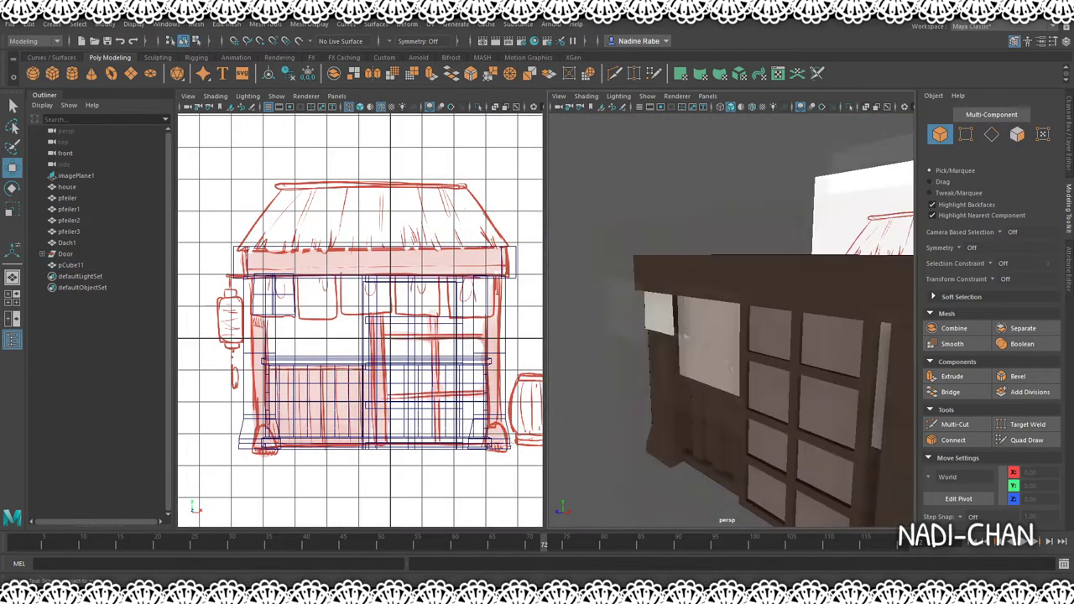
key("f")
left_click_drag(686, 335, 755, 319, "alt")
key("ctrl+b")
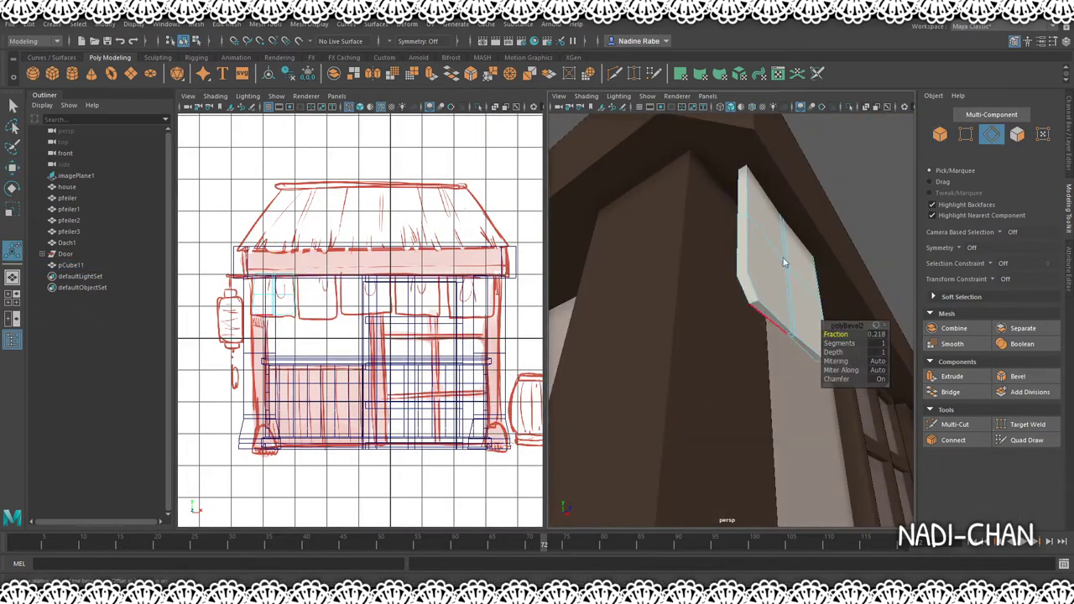
Move and scale the banner's vertices to taper the cloth.
key("F9")
left_click_drag(787, 267, 721, 335, "alt")
left_click(687, 379)
key("w")
mouse_move(693, 374)
left_mouse_down("alt")
mouse_move(738, 335)
mouse_move(772, 352)
mouse_move(736, 328)
mouse_move(760, 338)
left_mouse_up("alt")
key("F10")
key("r")
key("w")
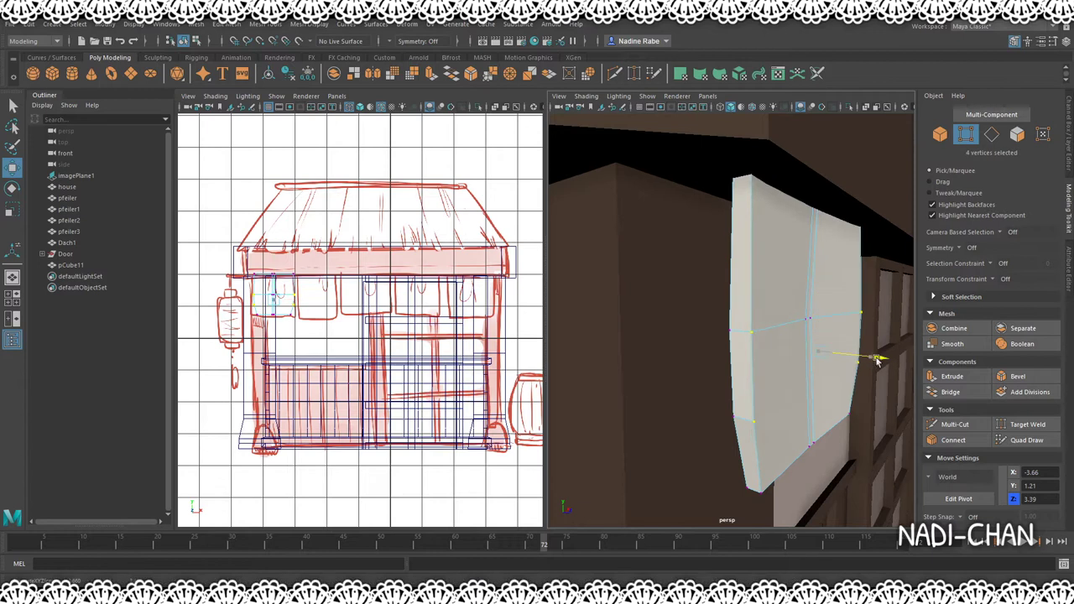
Duplicate the banner and slide the copy along the front beam.
mouse_move(848, 413)
left_mouse_down("alt")
mouse_move(755, 352)
mouse_move(788, 369)
mouse_move(791, 382)
mouse_move(781, 336)
mouse_move(793, 254)
left_mouse_up("alt")
key("ctrl+d")
key("F10")
key("F8")
scroll(792, 254, "down", 5)
key("r")
key("shift+d")
scroll(782, 283, "down", 3)
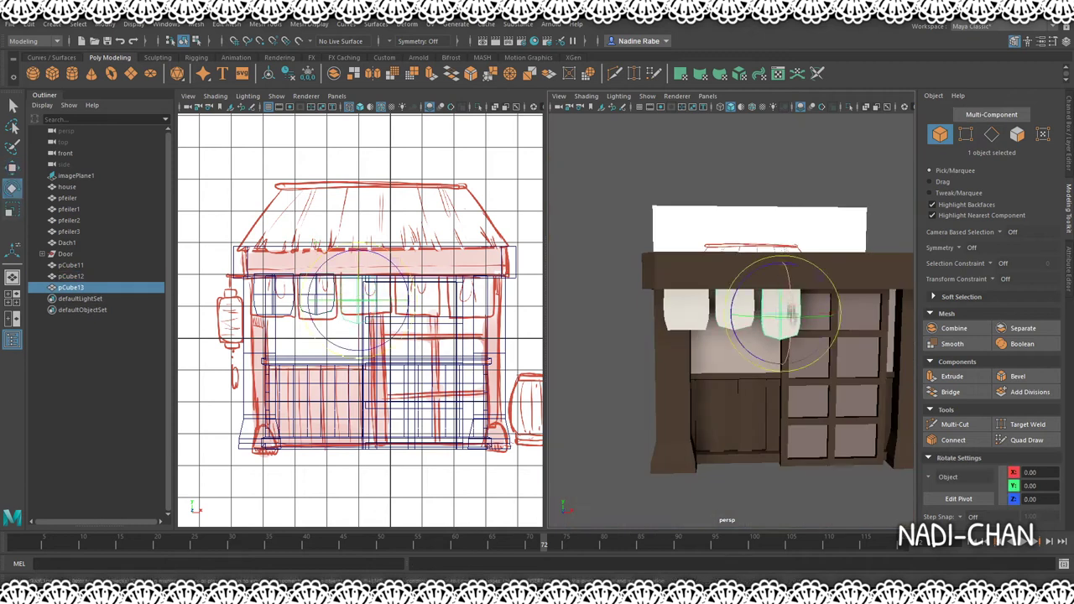
Scale the copy's lower corner vertices inward to taper it.
key("f")
key("F9")
left_click_drag(772, 373, 635, 326)
key("r")
scroll(701, 311, "down", 3)
left_click_drag(755, 377, 797, 425, "alt")
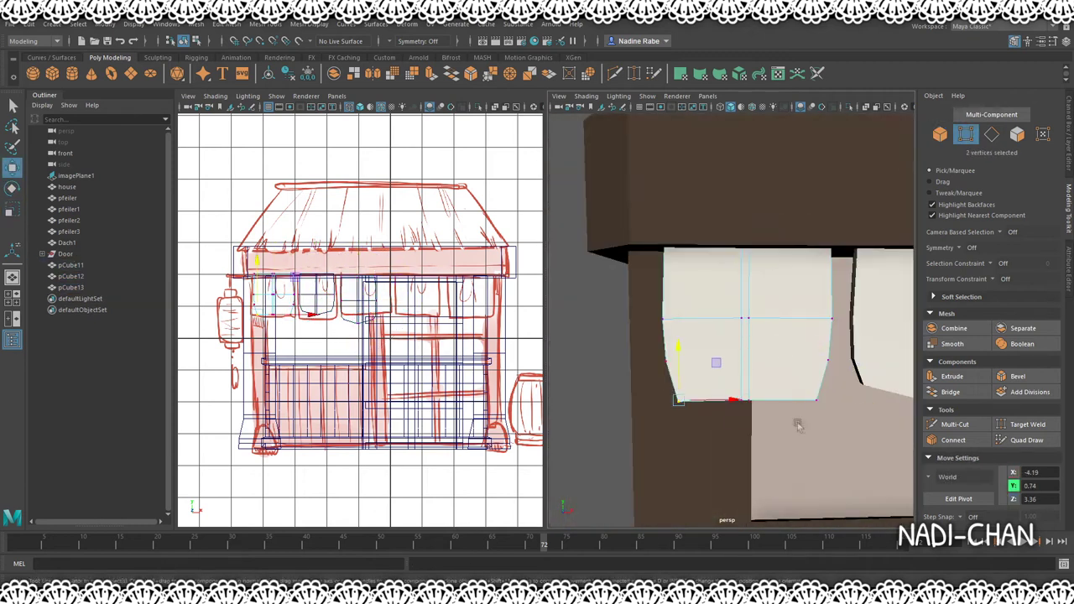
Add more banner copies to the right until six flaps hang beneath the roof.
key("F8")
scroll(789, 327, "down", 4)
key("e")
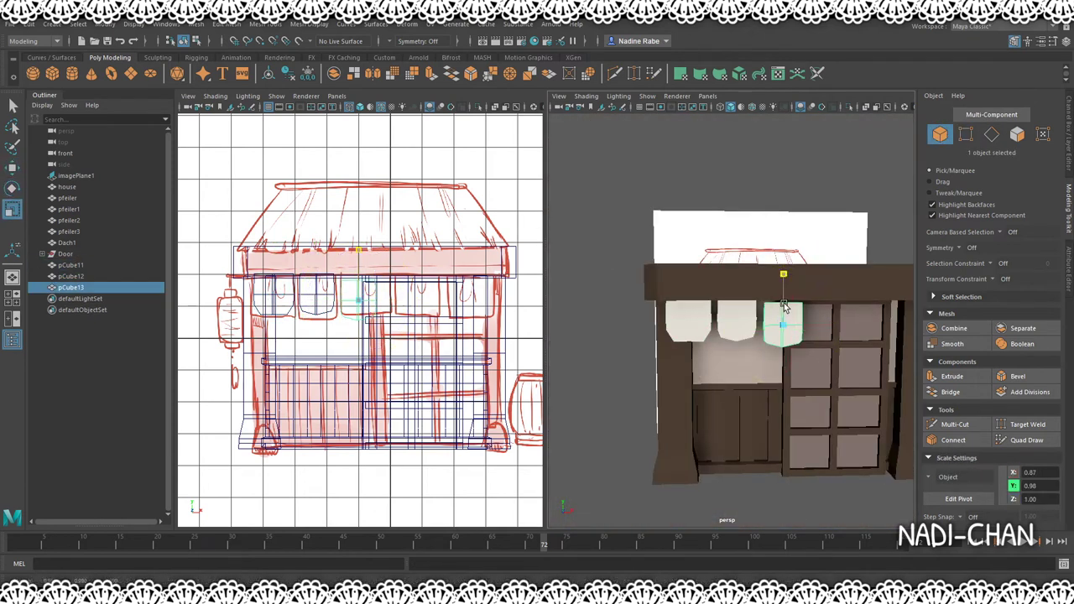
scroll(812, 326, "down", 2)
key("ctrl+d")
left_click_drag(779, 323, 823, 323)
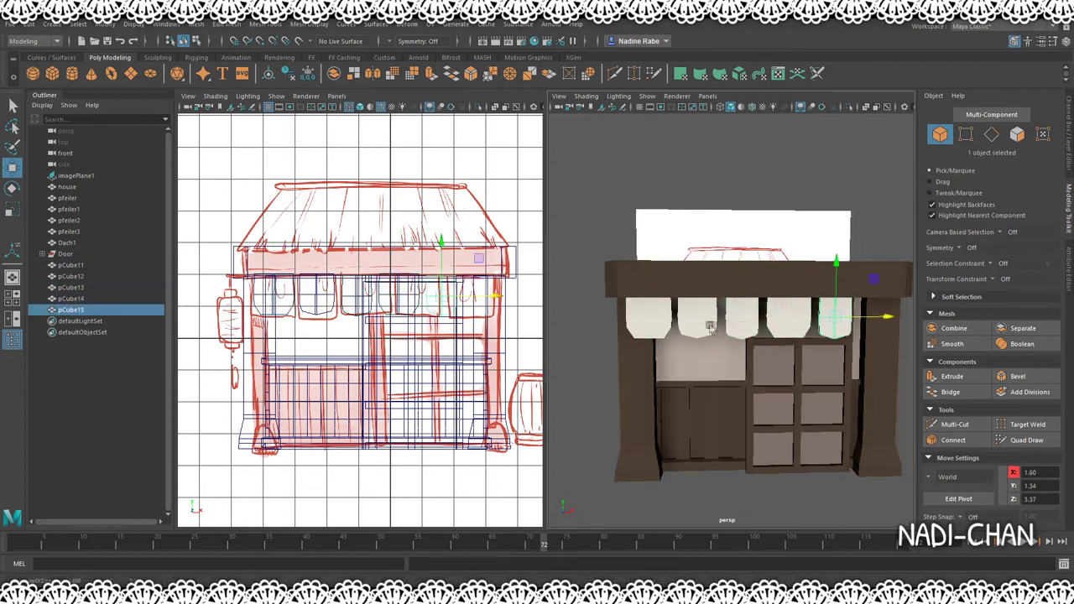
key("ctrl+d")
Check the banner row against the door and save the scene.
left_click_drag(710, 327, 750, 358, "alt")
scroll(751, 358, "down", 3)
scroll(691, 394, "up", 5)
left_click(742, 359)
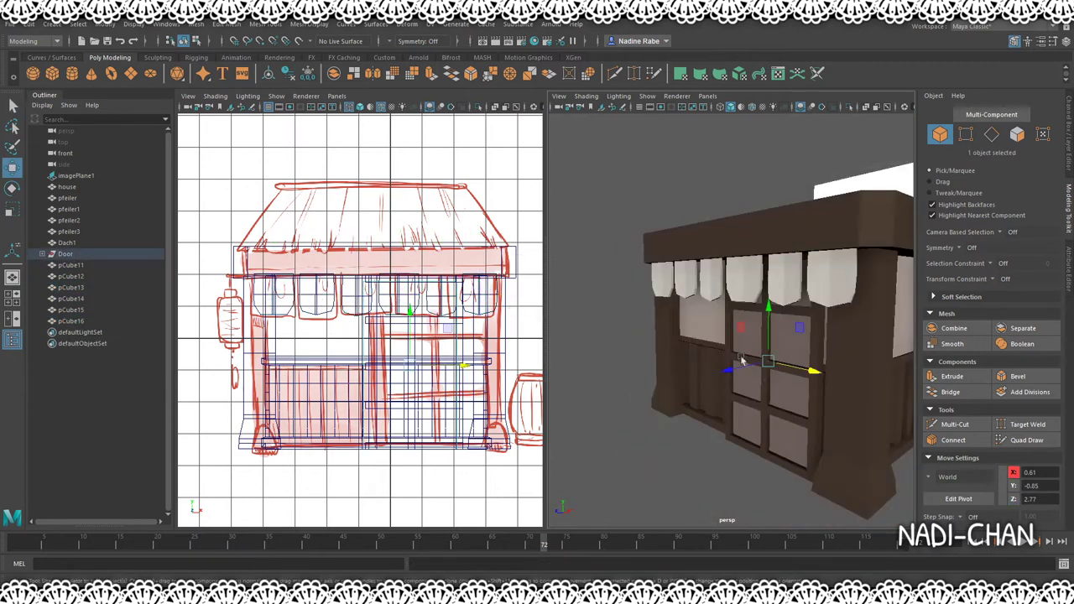
key("q")
scroll(742, 359, "down", 3)
left_click(509, 306)
key("ctrl+s")
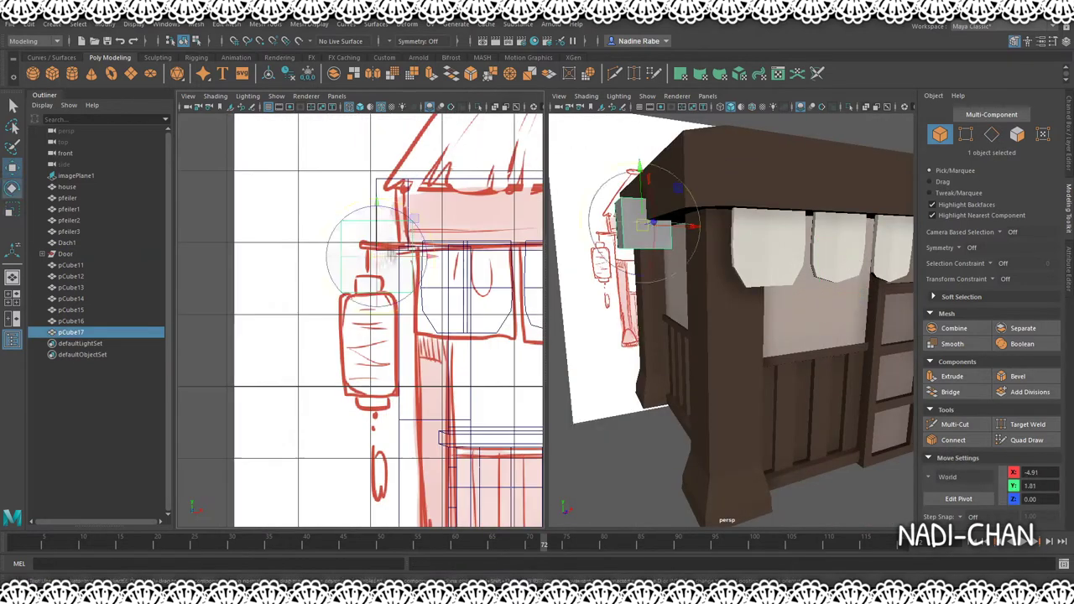
Scale the lantern arm and nudge it slightly along X.
left_click(359, 245)
key("r")
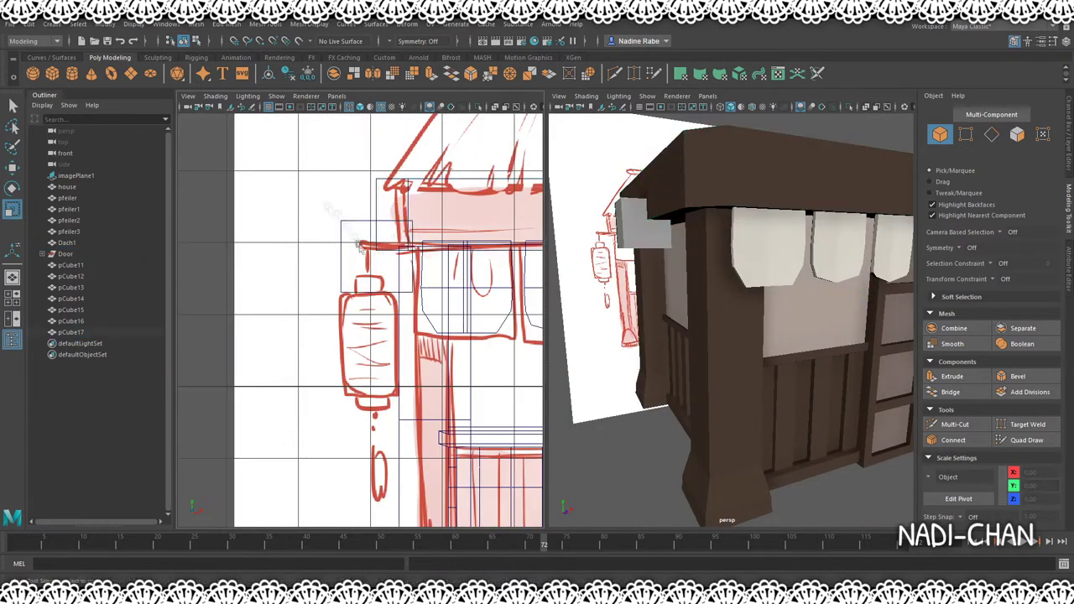
key("w")
key("r")
left_click_drag(788, 268, 721, 223, "alt")
left_click_drag(714, 220, 712, 218)
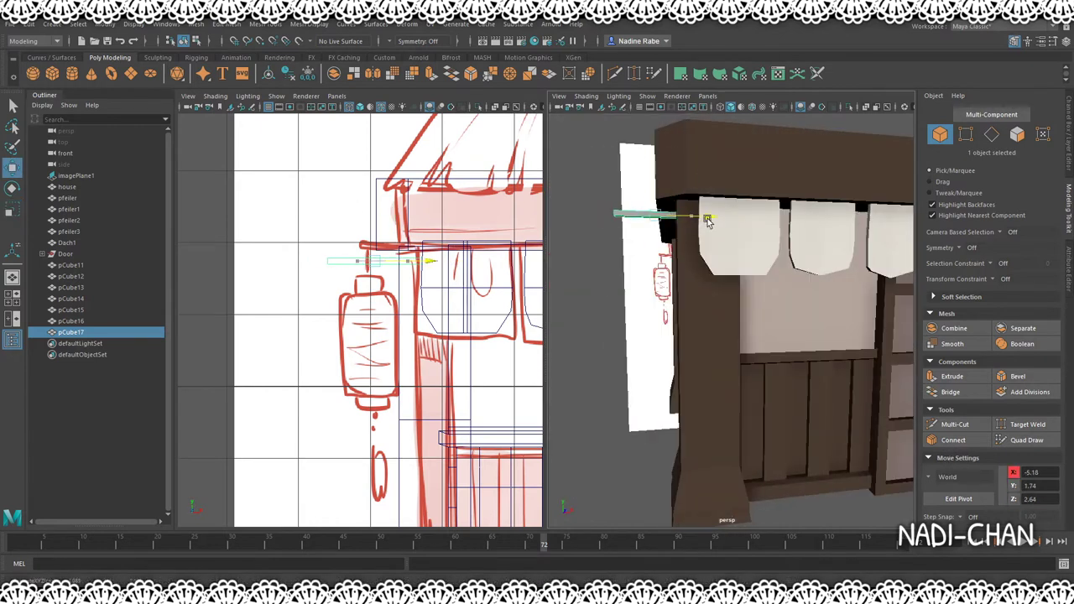
Duplicate a box for the lantern cap, scale it and bevel its edges.
key("ctrl+d")
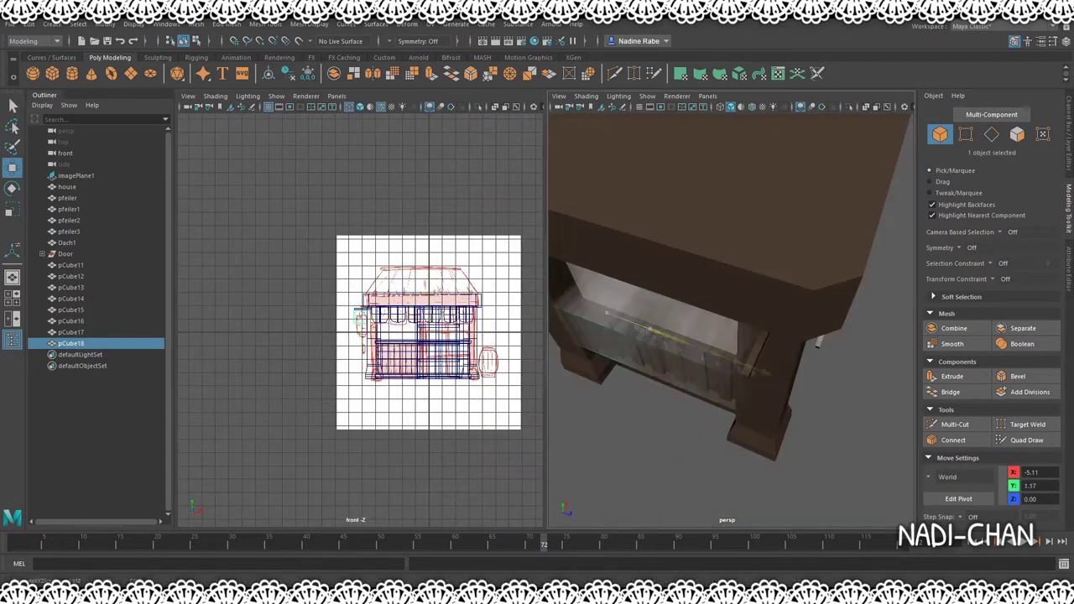
key("r")
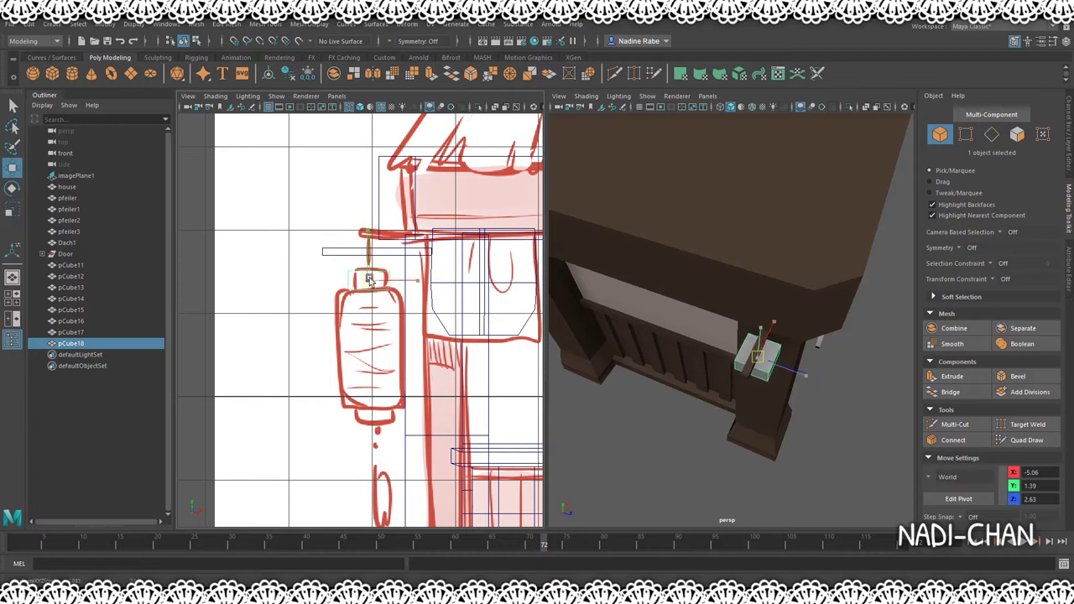
key("f")
key("ctrl+b")
scroll(763, 333, "up", 3)
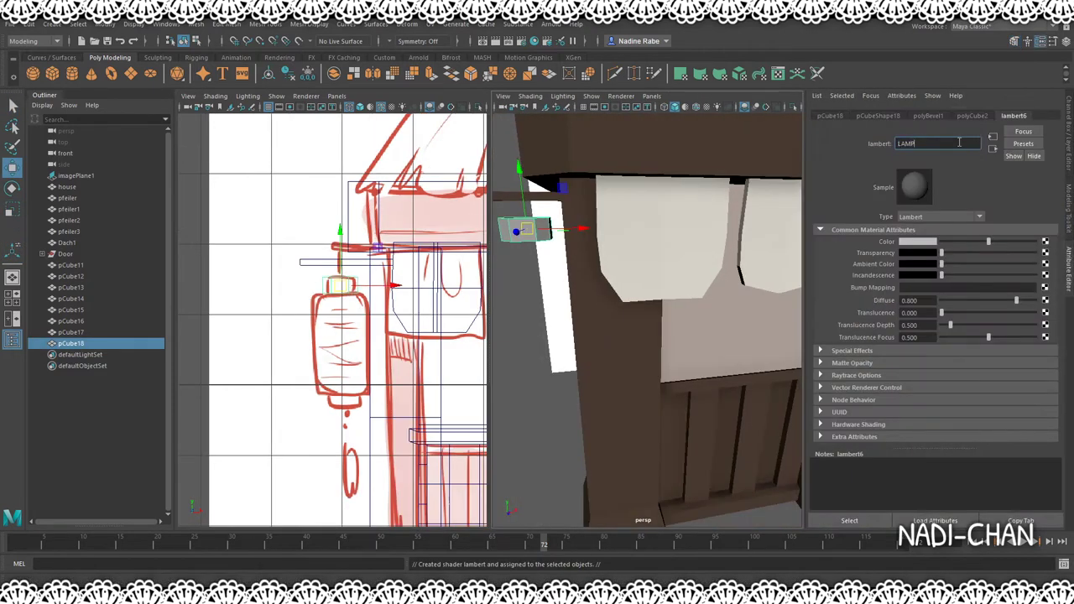
Shift the lamp material's colour toward orange.
left_click(1012, 242)
left_click_drag(646, 319, 705, 333, "alt")
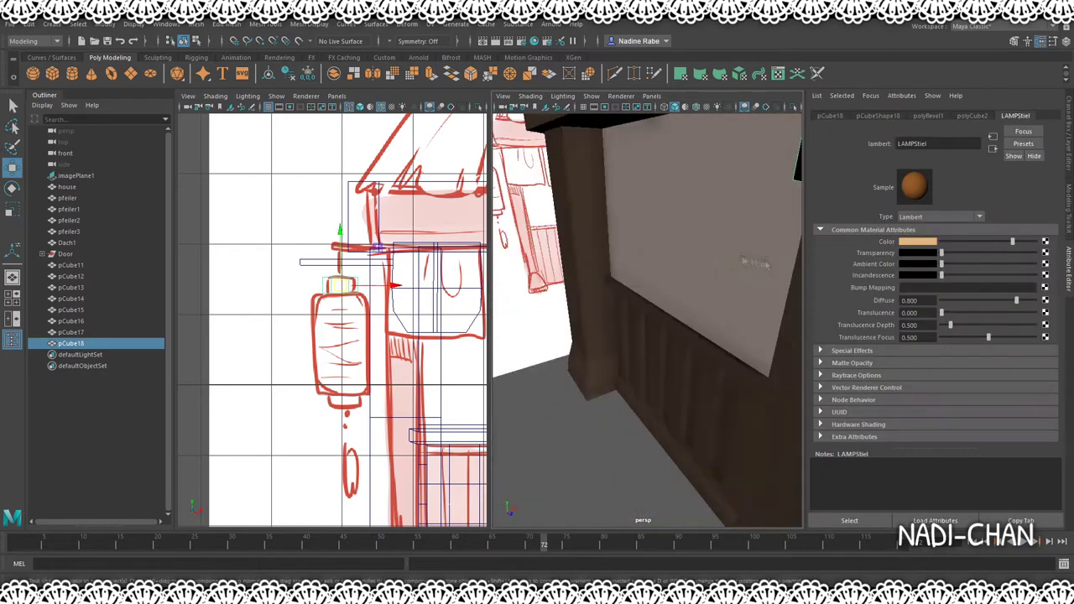
scroll(336, 319, "down", 3)
scroll(705, 333, "down", 3)
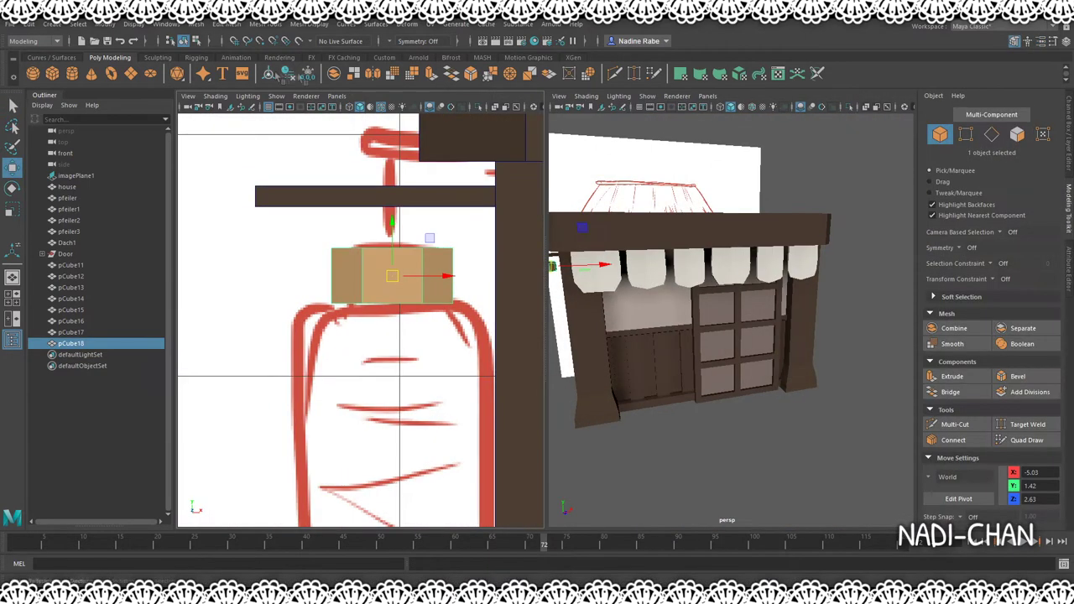
Multi-Cut new edges into the lantern cap and move its faces.
left_click(954, 423)
key("f")
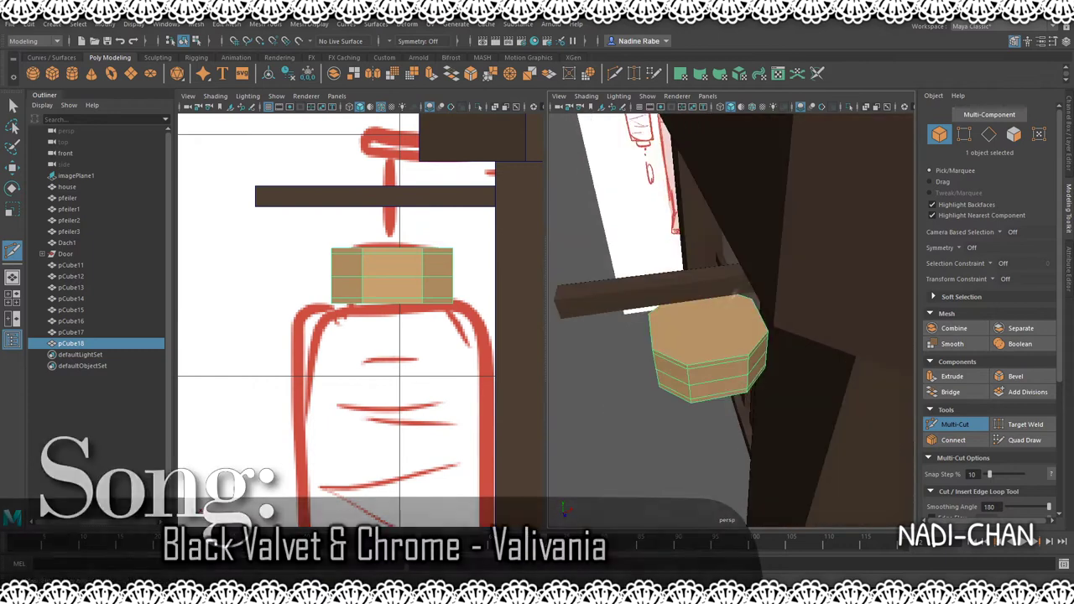
key("w")
left_click(721, 356, "shift")
left_click_drag(721, 356, 723, 219, "alt")
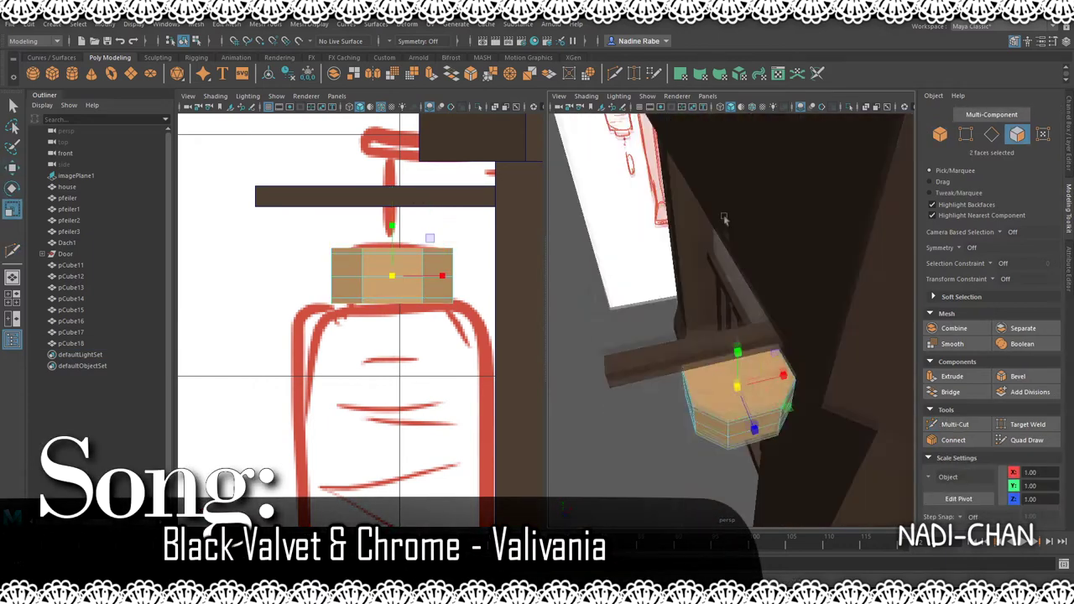
left_click_drag(743, 361, 688, 277, "alt")
Duplicate the cap for the bottom, add a tall lantern-body box, and show four views.
key("F8")
scroll(730, 318, "down", 5)
scroll(509, 315, "down", 3)
scroll(509, 315, "down", 5)
key("ctrl+d")
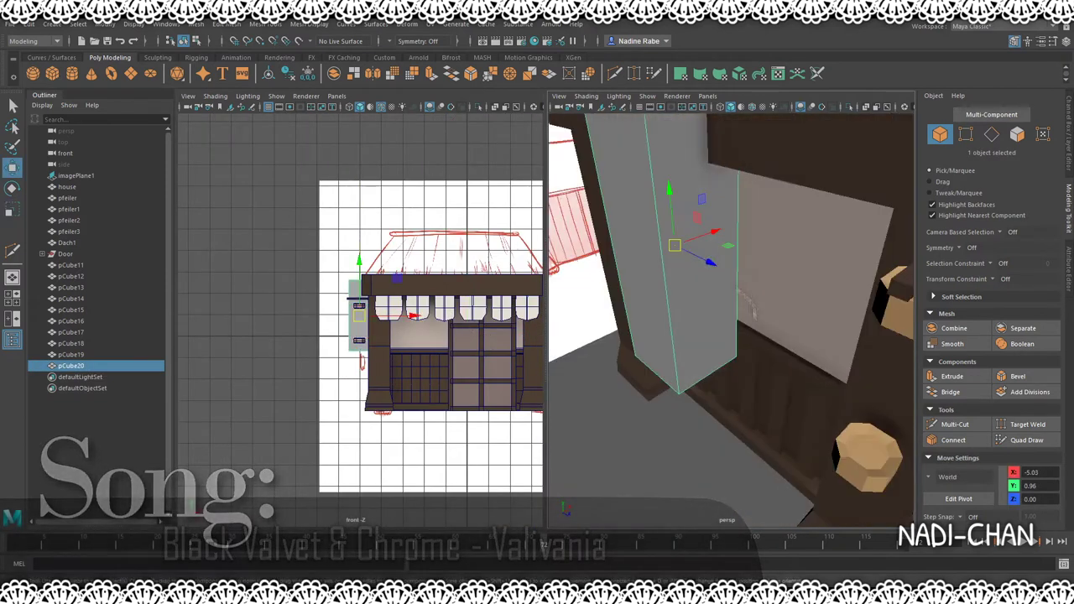
left_click(12, 317)
left_click(70, 287)
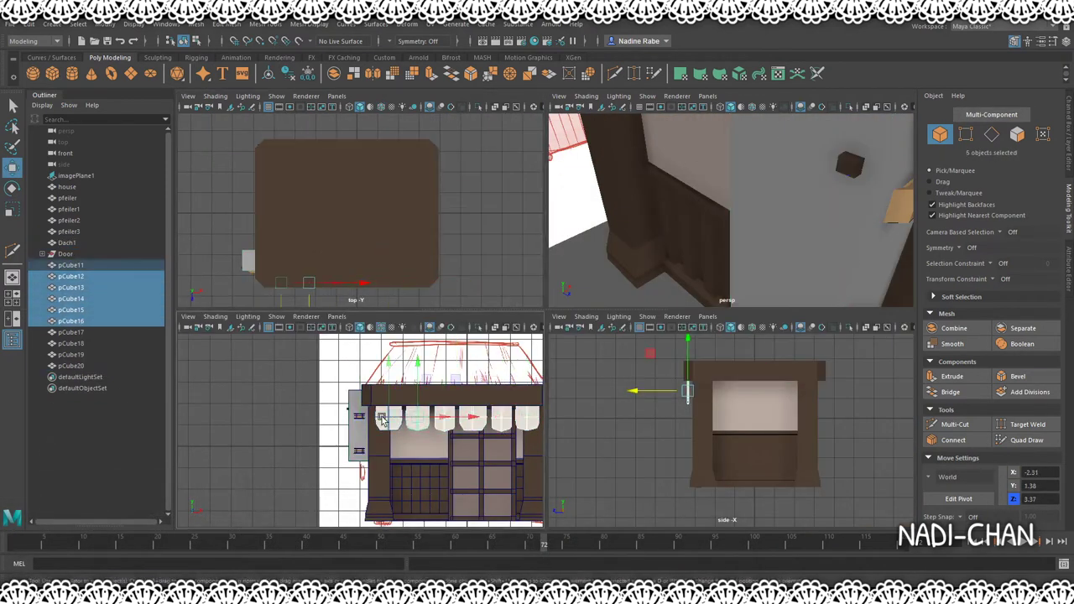
Group the banner pieces and rename the group 'Tuches'.
key("ctrl+g")
double_click(67, 310)
type("Tuches")
Hide the caps and bevel the lantern body's corner edges.
left_click(248, 261)
key("f")
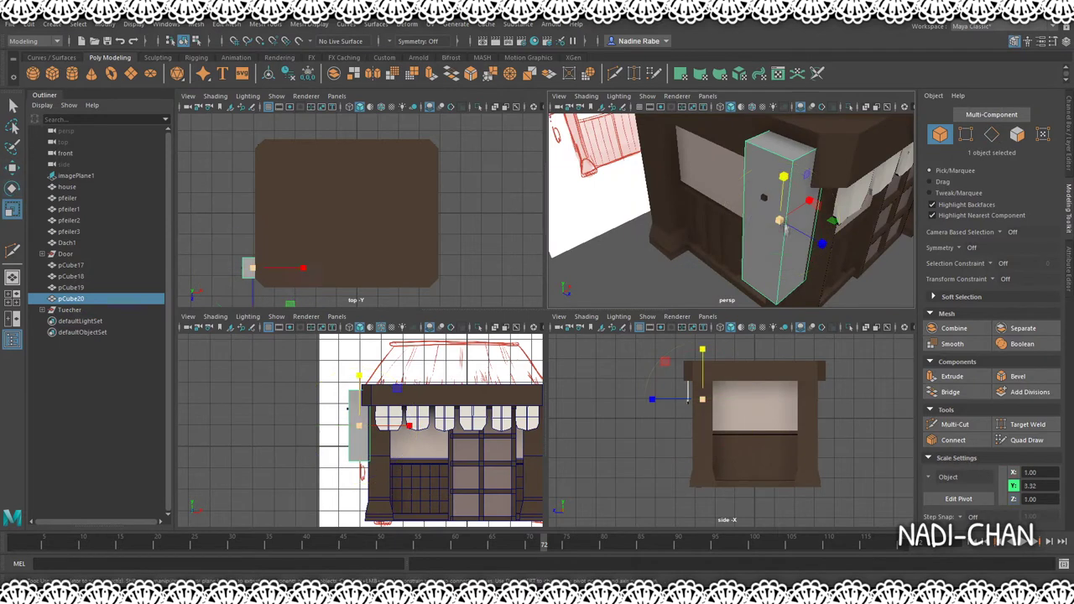
key("f")
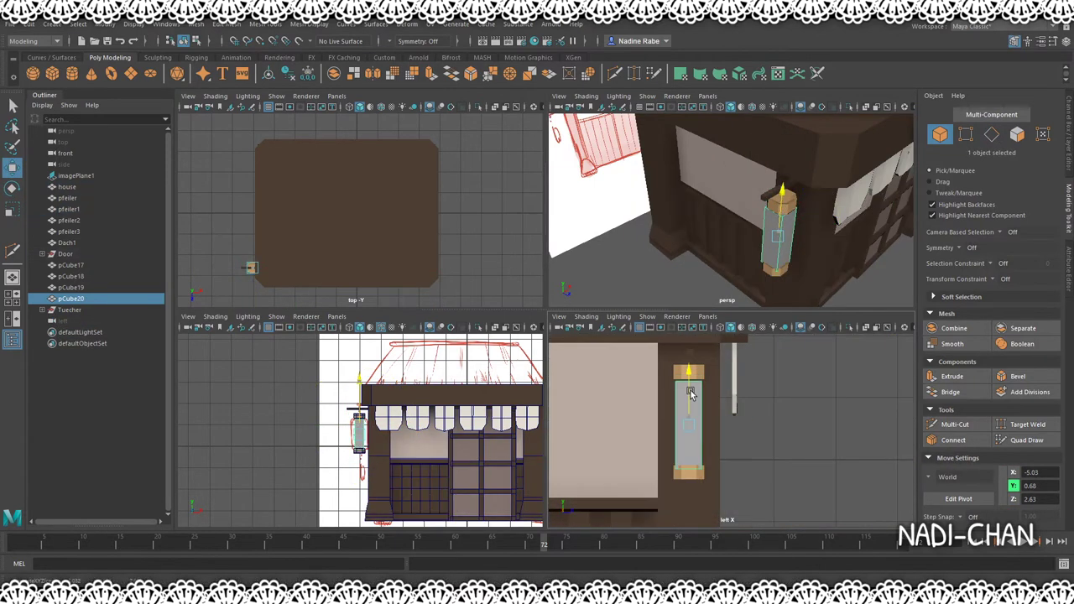
right_click_drag(807, 225, 776, 227)
mouse_move(775, 226)
left_mouse_down("alt")
mouse_move(765, 251)
mouse_move(797, 218)
mouse_move(703, 286)
left_mouse_up("alt")
key("ctrl+h")
left_click(70, 298)
key("f")
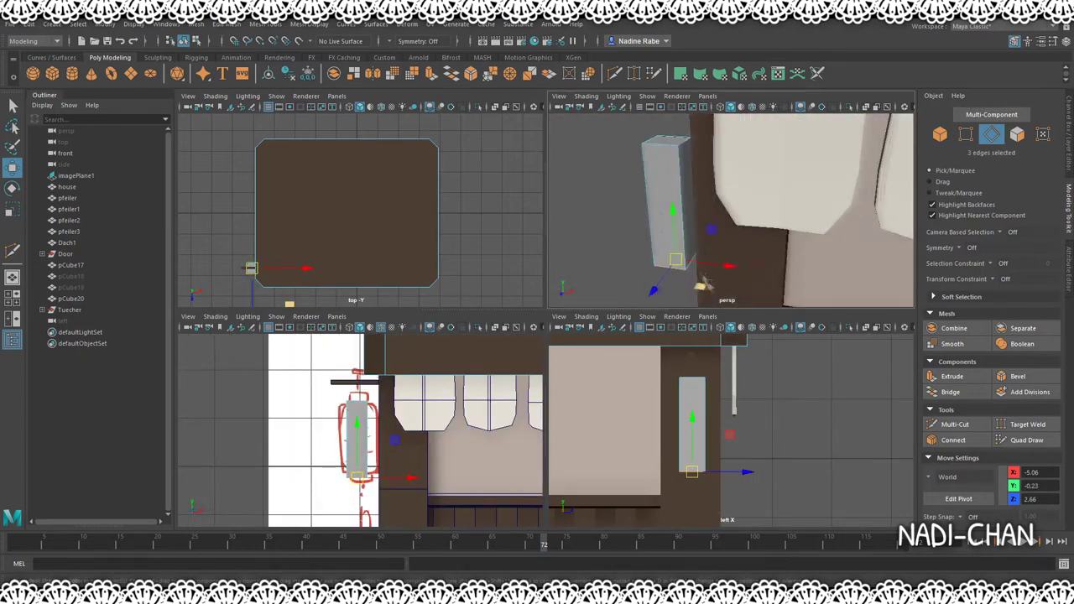
key("ctrl+b")
Unhide the caps, scale the lantern body wider, and assign a red Blinn named LAMP.
mouse_move(679, 211)
left_mouse_down("alt")
mouse_move(810, 204)
mouse_move(898, 239)
left_mouse_up("alt")
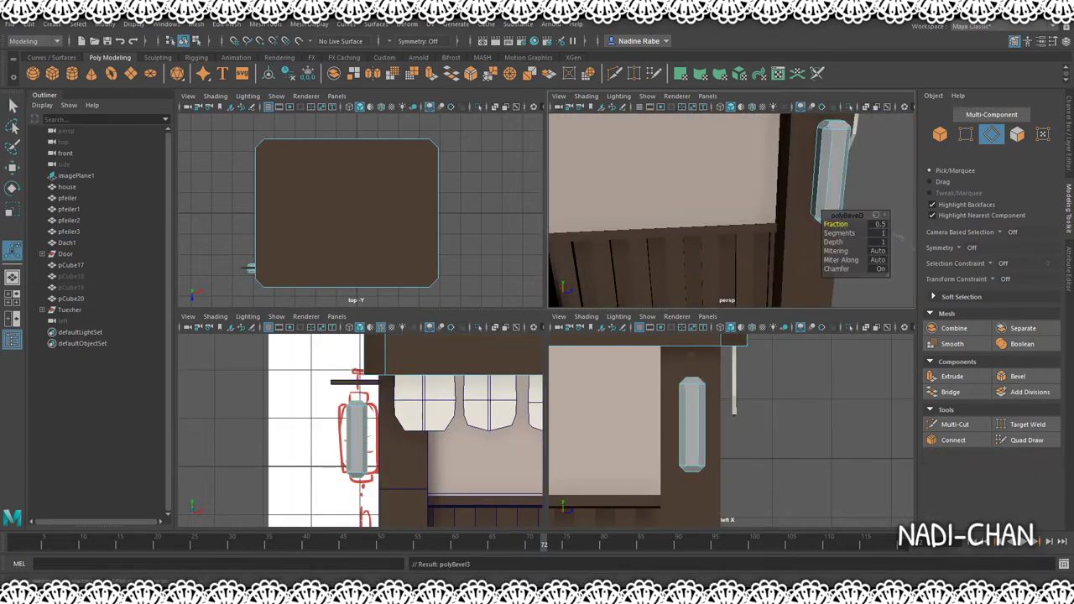
key("F8")
left_click_drag(778, 179, 755, 218, "alt")
key("f")
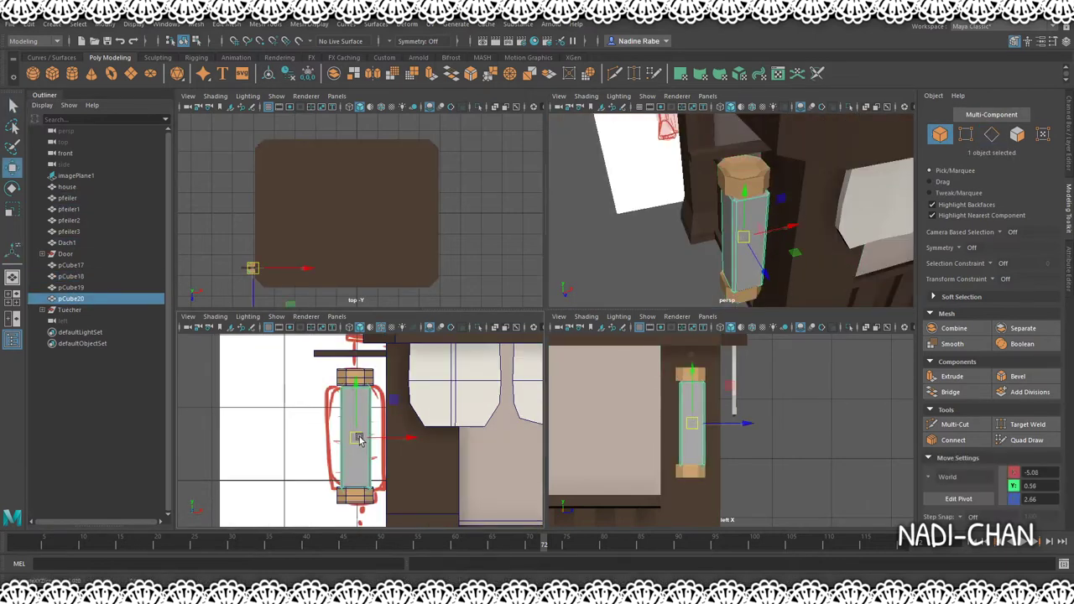
key("r")
key("w")
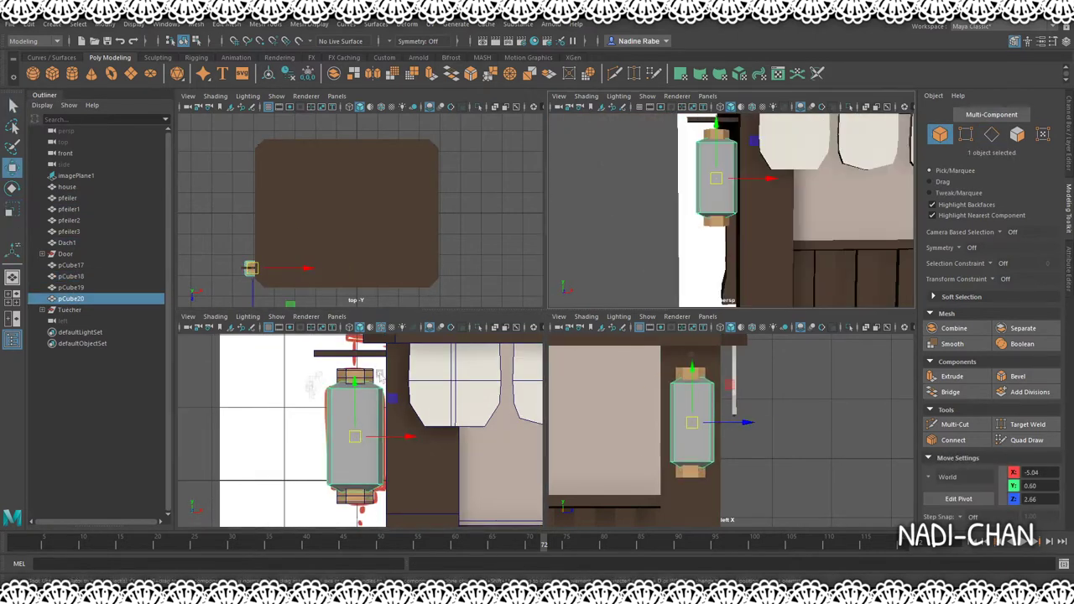
key("ctrl+a")
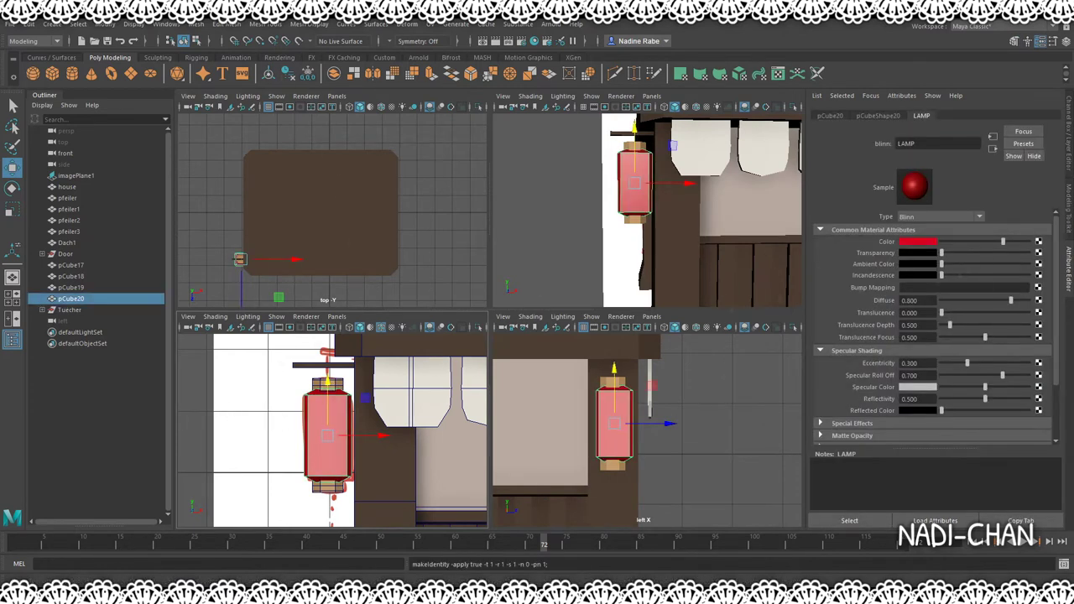
Multi-Cut extra loops into the red lantern and move its end vertex rings inward.
left_click(613, 73)
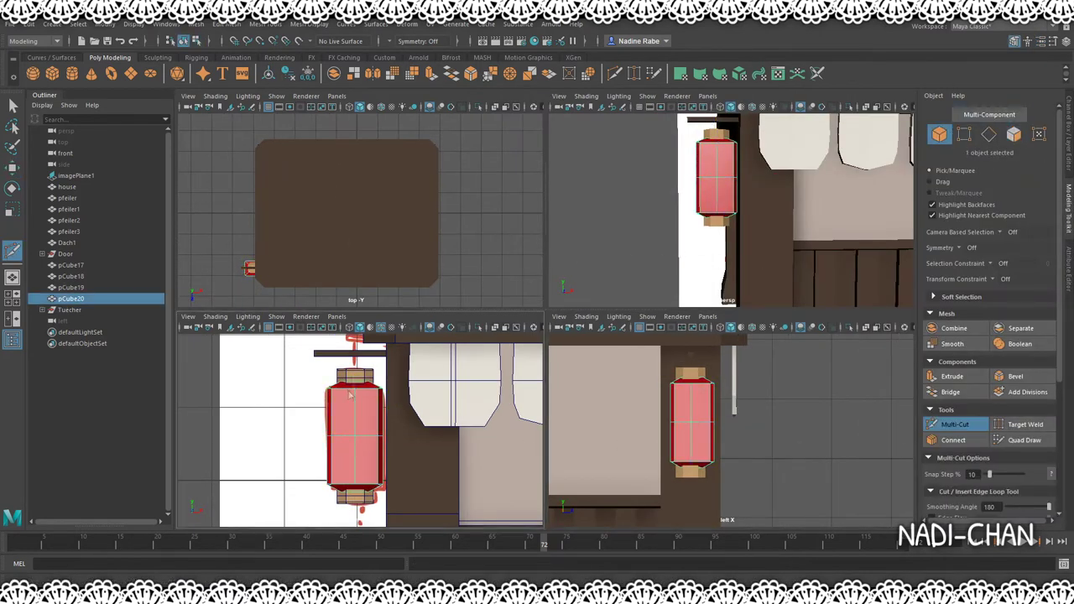
key("w")
scroll(695, 385, "up", 5)
left_click_drag(729, 209, 805, 201, "alt")
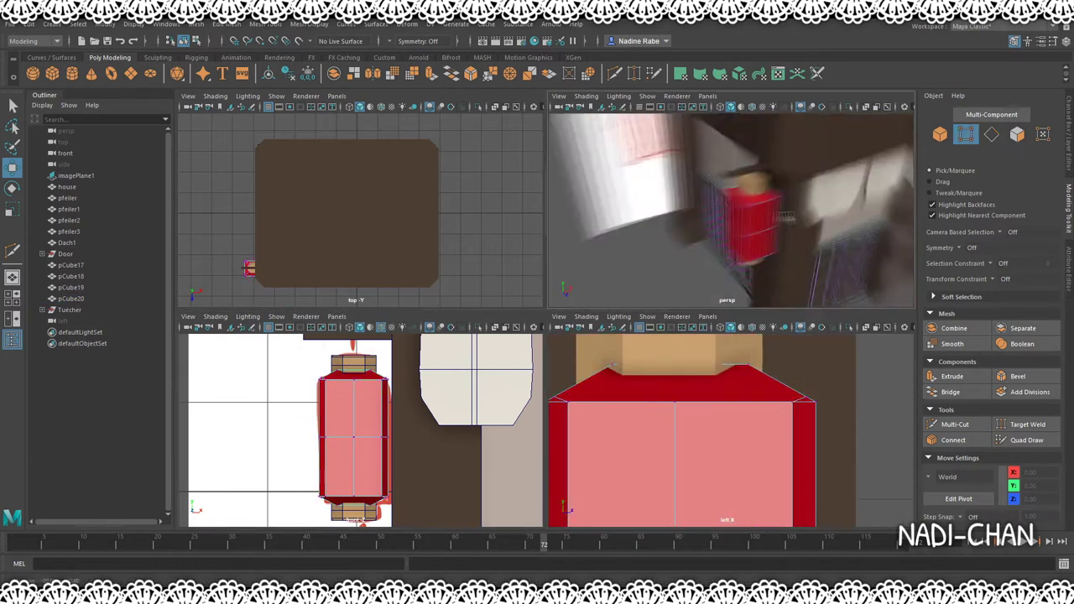
left_click_drag(817, 156, 874, 166)
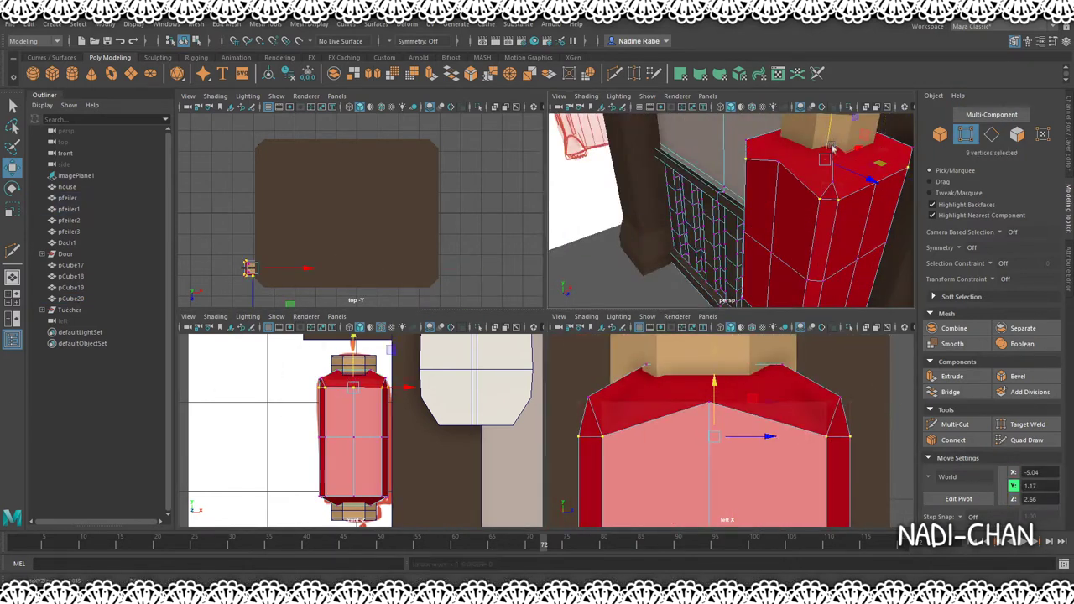
left_click_drag(839, 252, 755, 218, "alt")
scroll(729, 419, "down", 3)
left_click_drag(672, 477, 695, 492, "shift")
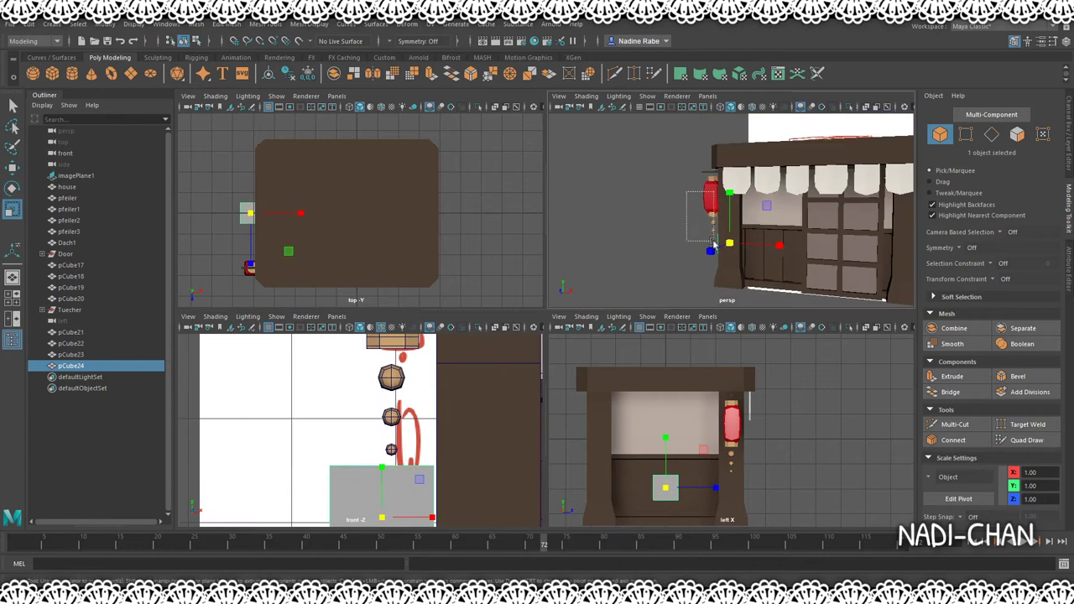
Group the lantern parts as LAMP1 and move the group.
key("ctrl+g")
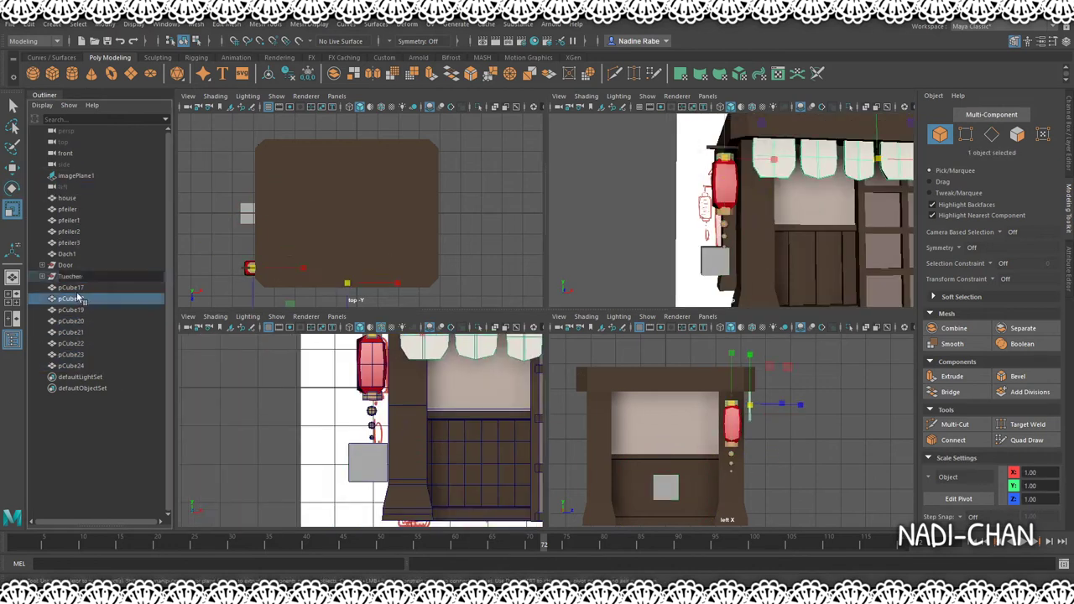
type("LAMP1")
key("w")
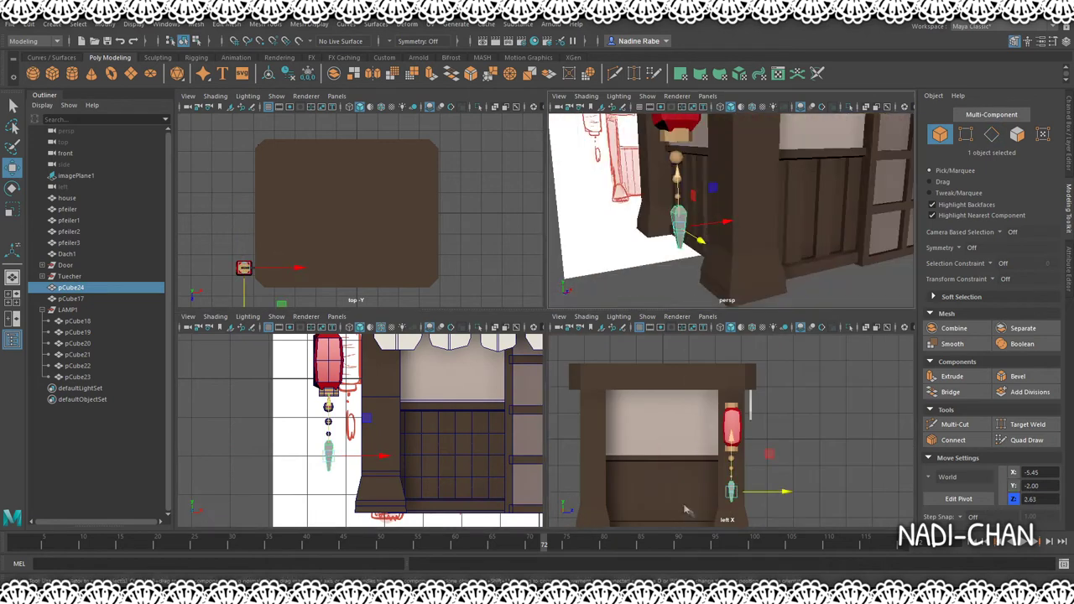
scroll(363, 433, "up", 5)
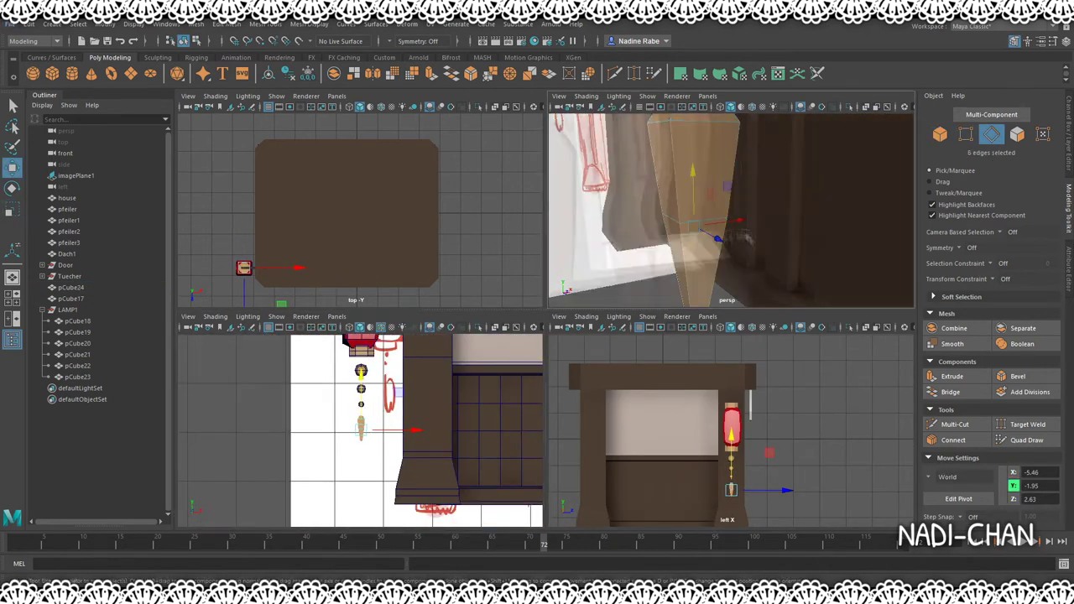
Bevel the tassel's edges and scale its bottom face into a point.
key("ctrl+b")
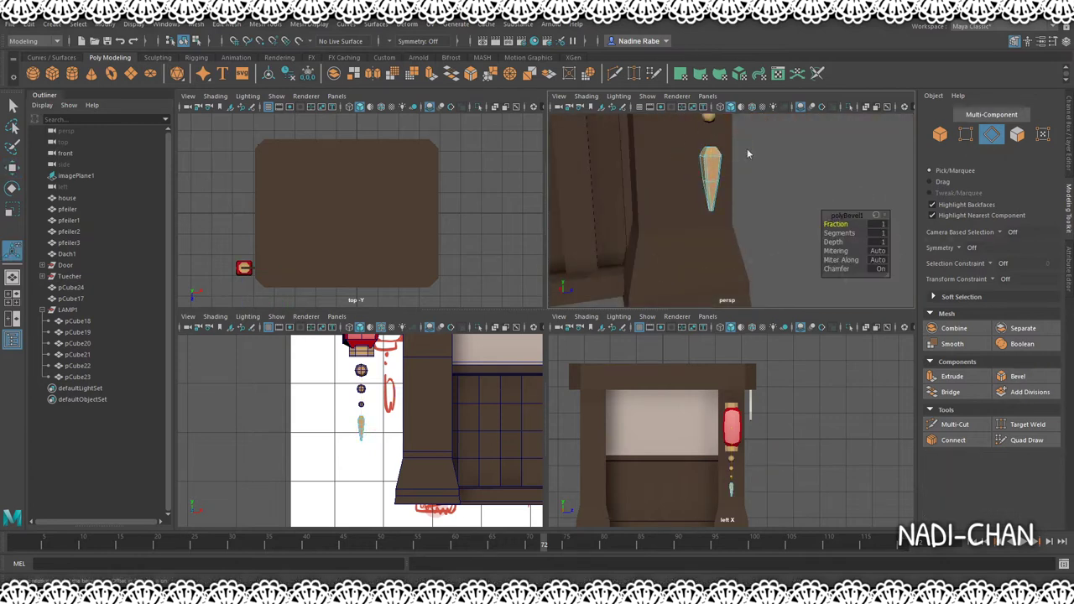
left_click(755, 171)
key("r")
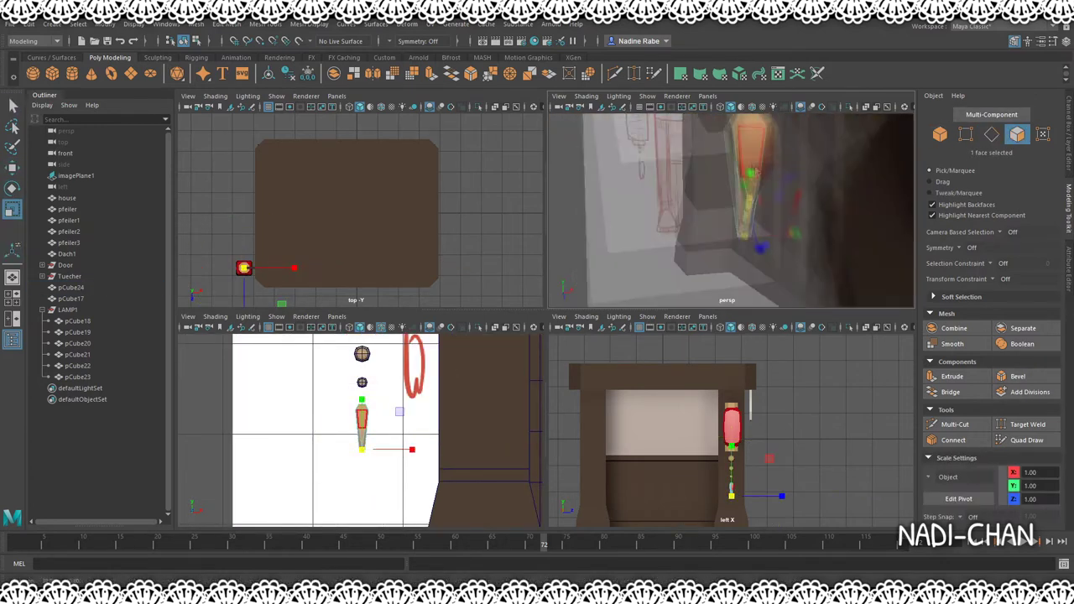
key("e")
key("w")
key("f")
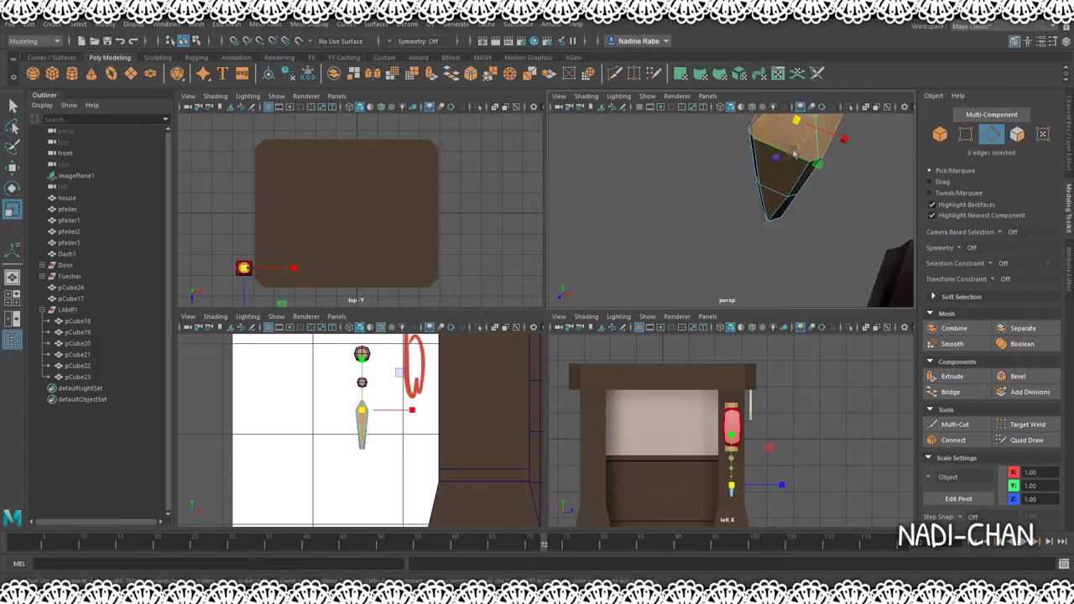
left_click(954, 423)
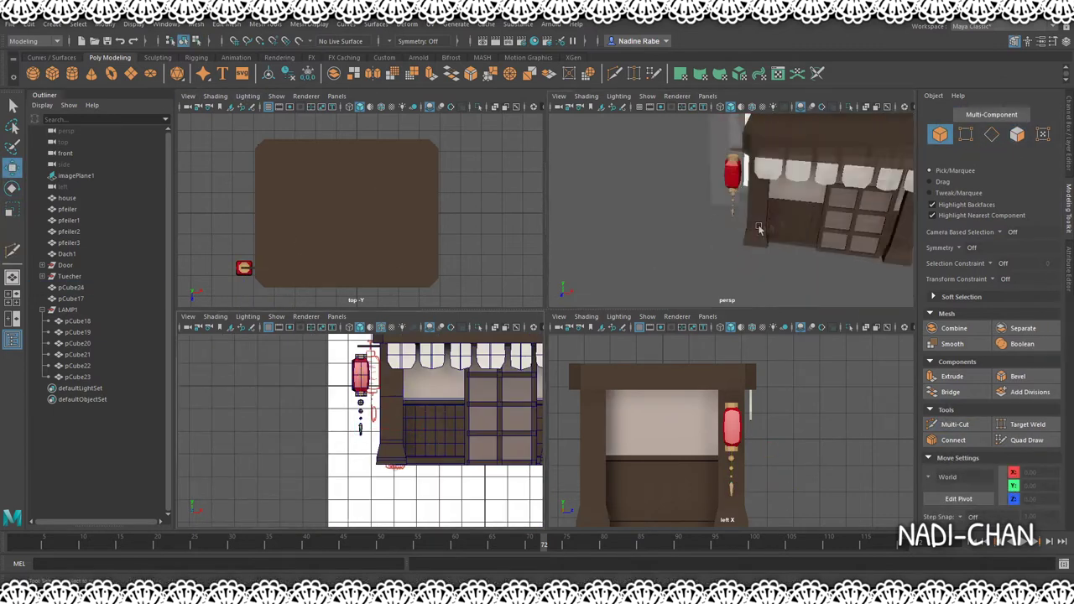
scroll(268, 359, "down", 3)
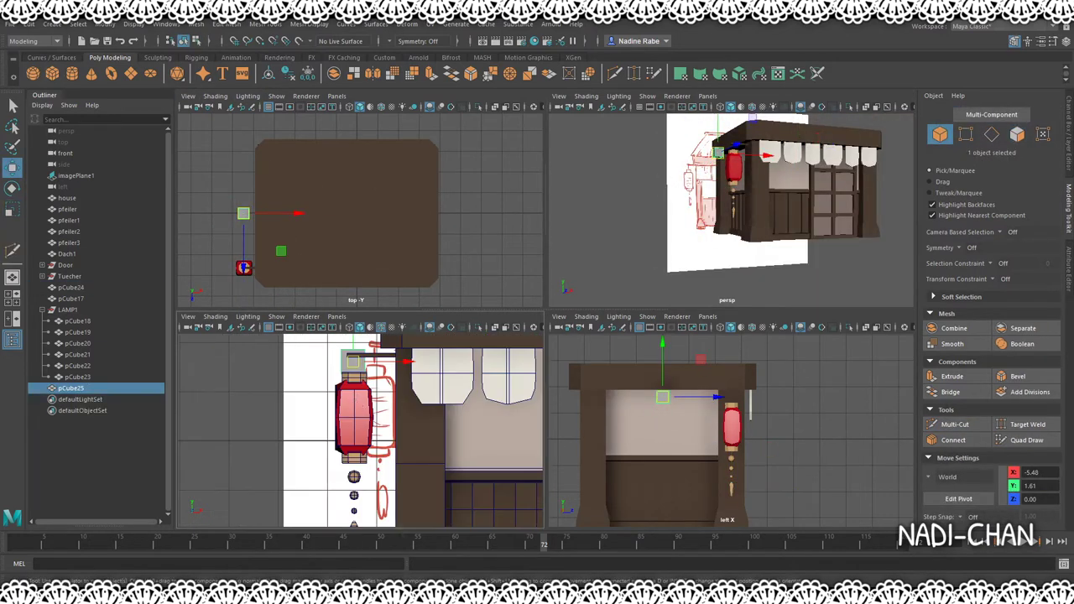
Assign a new Lambert named FADEN_SCHWARZ to the string cube and frame the lantern.
key("ctrl+a")
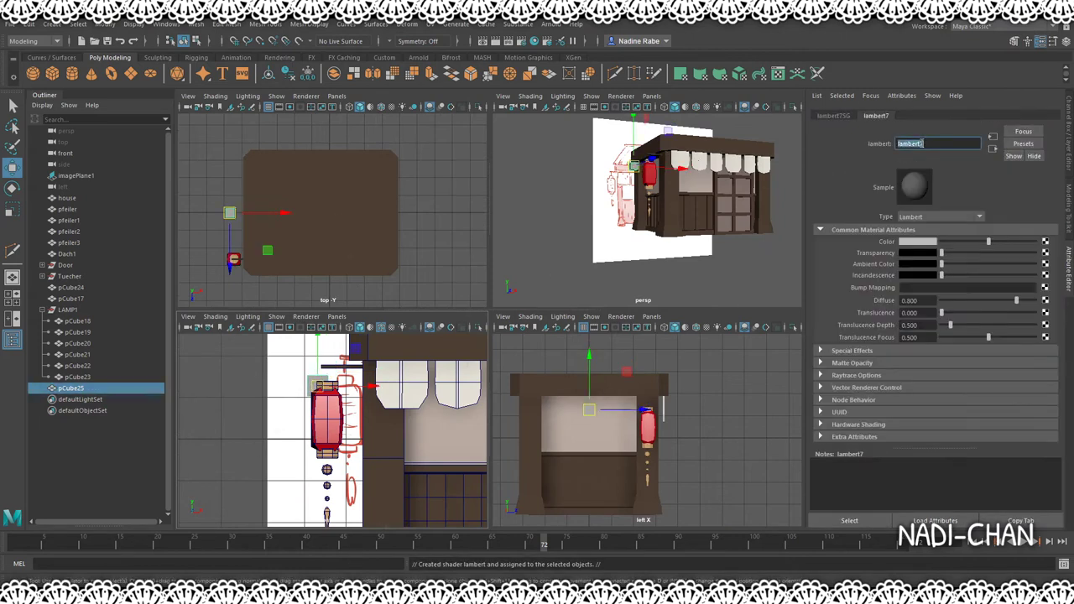
left_click(326, 416)
scroll(326, 415, "up", 5)
scroll(352, 402, "down", 3)
scroll(398, 338, "up", 2)
key("f")
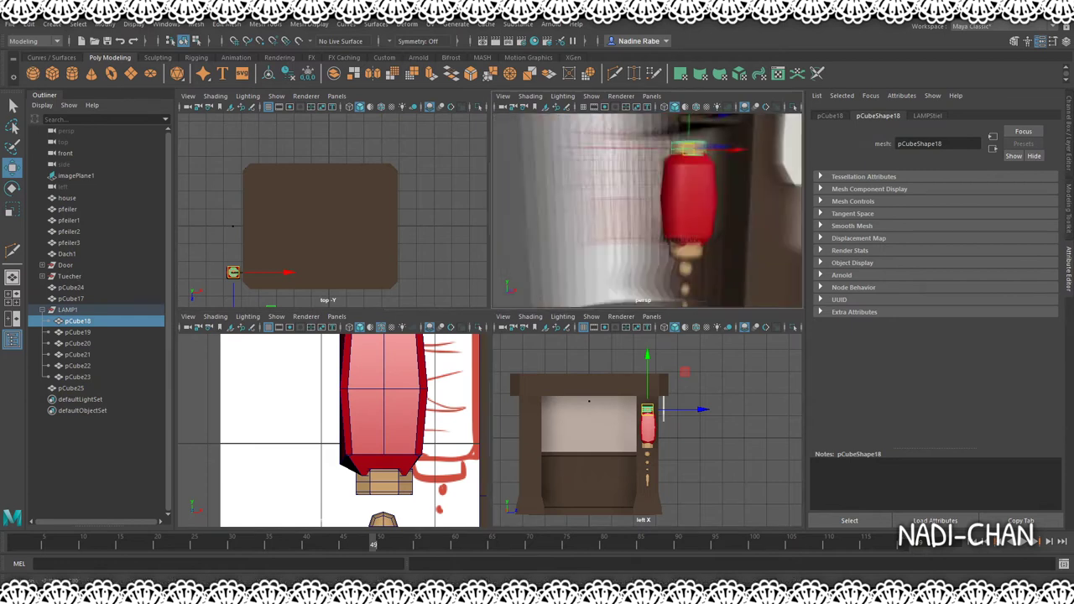
key("f")
left_click_drag(637, 155, 680, 151, "alt")
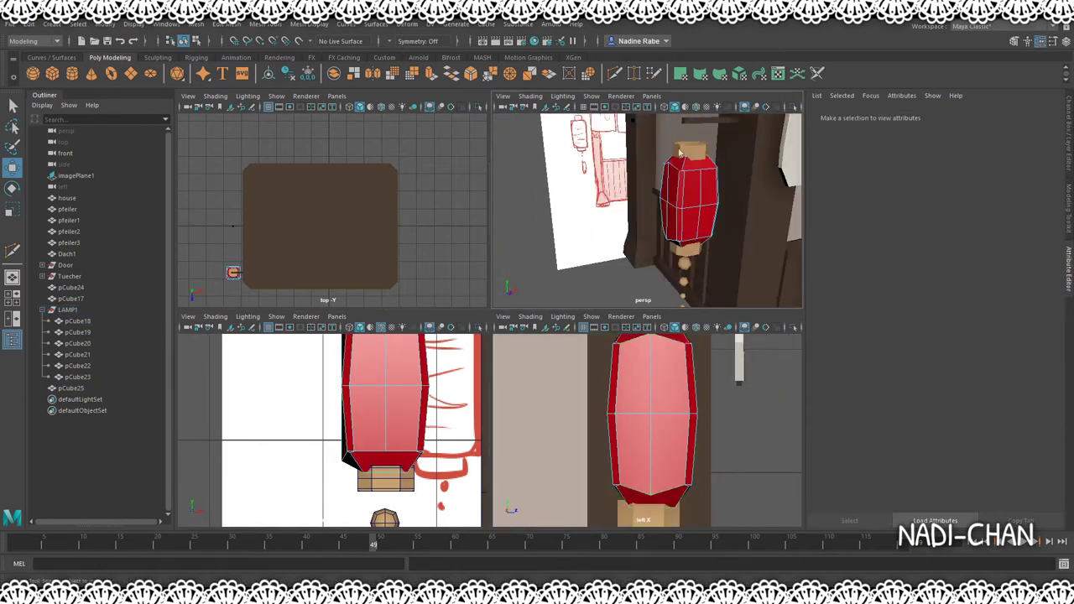
Scale and move the cube into a thin string running from the lantern up to the beam.
left_click(637, 257)
left_click(359, 349)
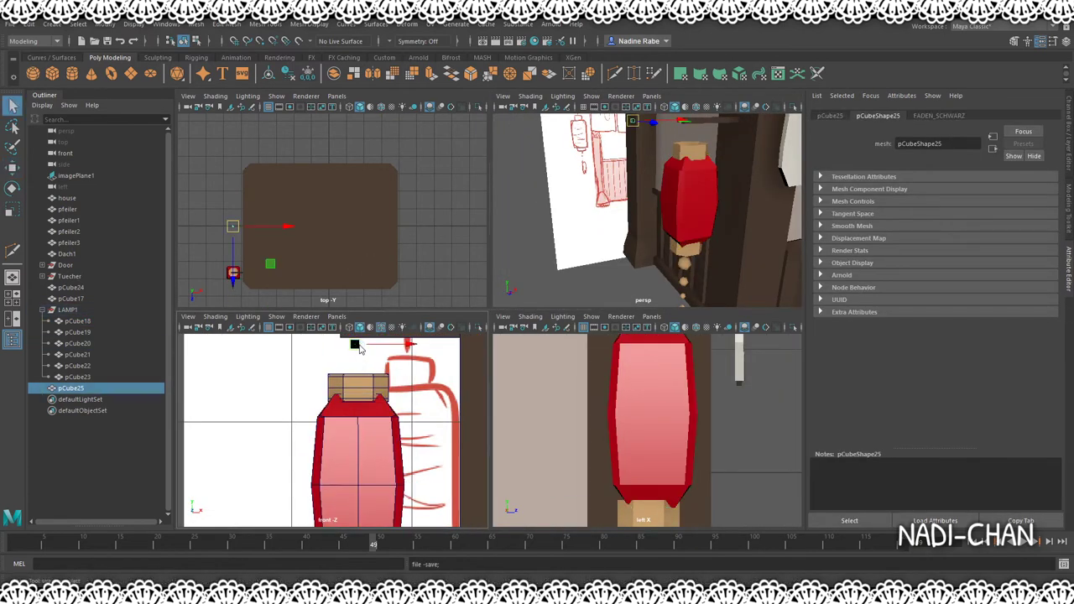
scroll(360, 419, "down", 3)
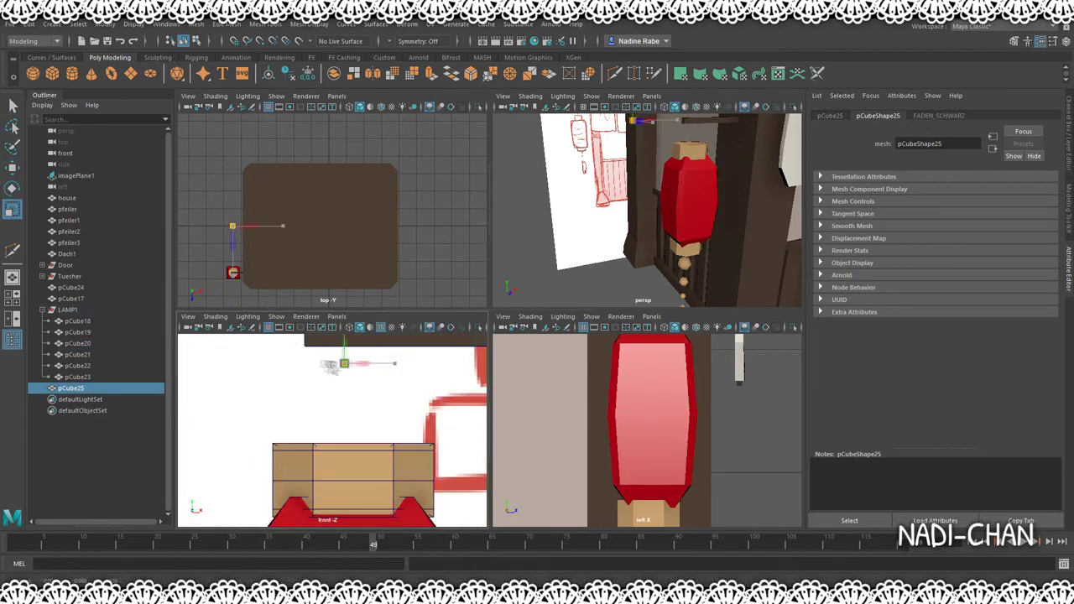
scroll(332, 413, "down", 3)
key("f")
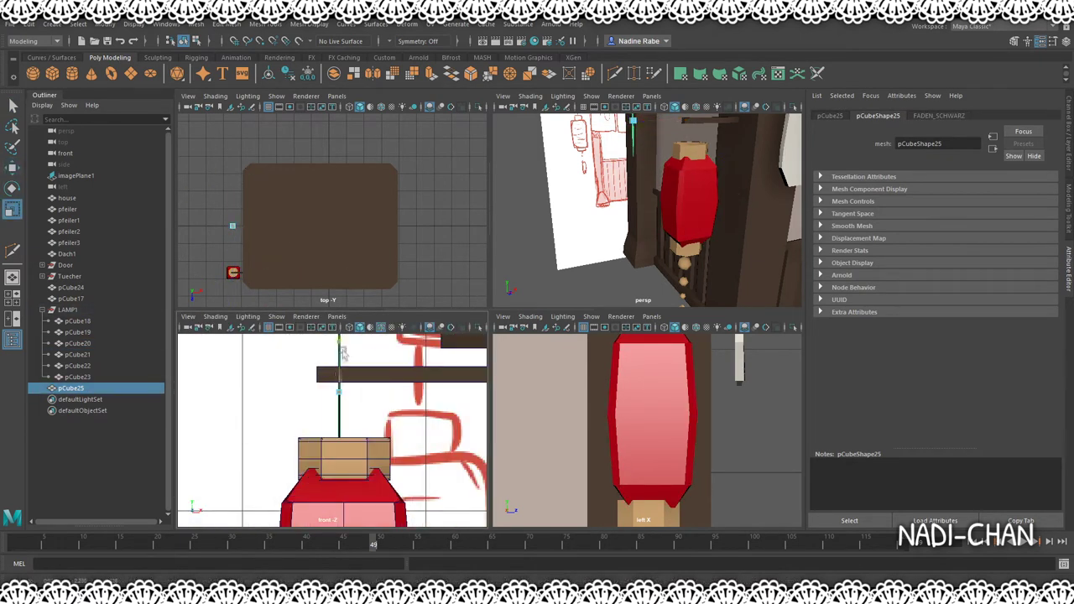
scroll(331, 434, "down", 5)
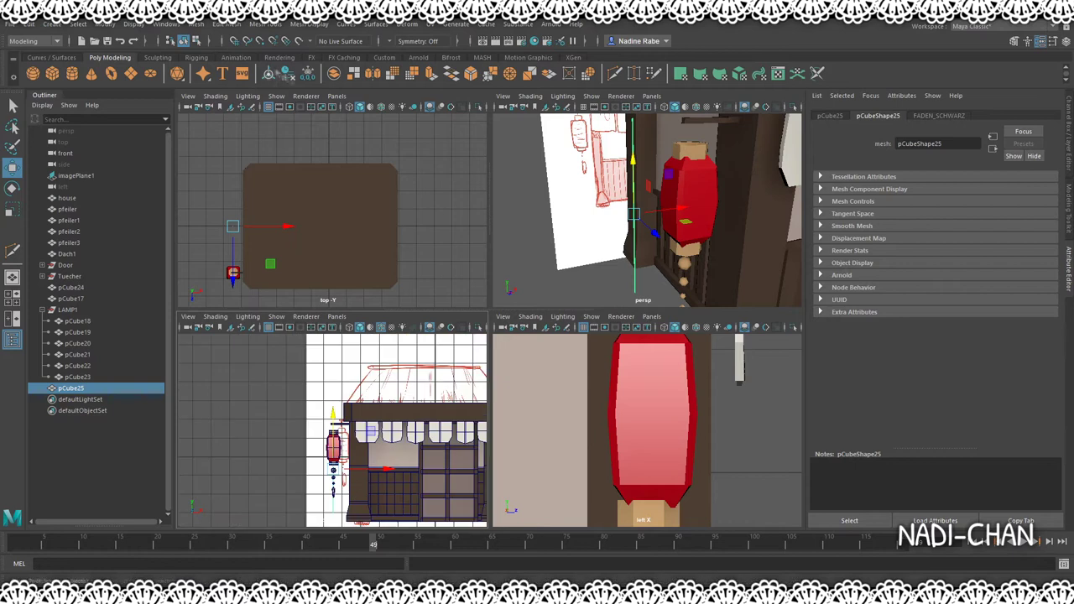
scroll(652, 427, "down", 5)
Frame the string box and select one of the beads below the lantern.
key("f")
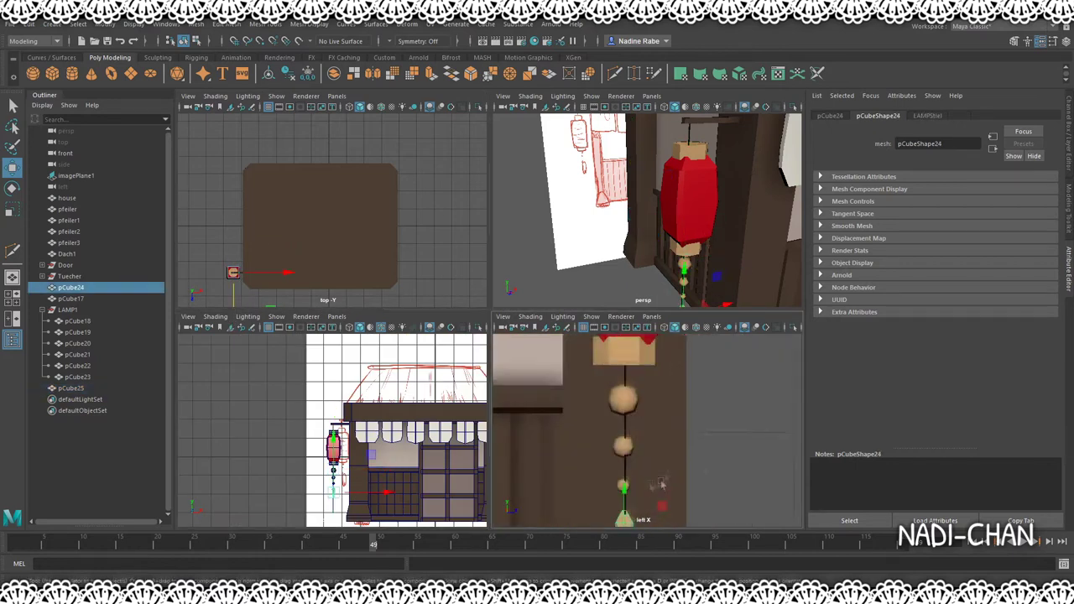
key("f")
scroll(649, 385, "down", 2)
left_click(613, 383)
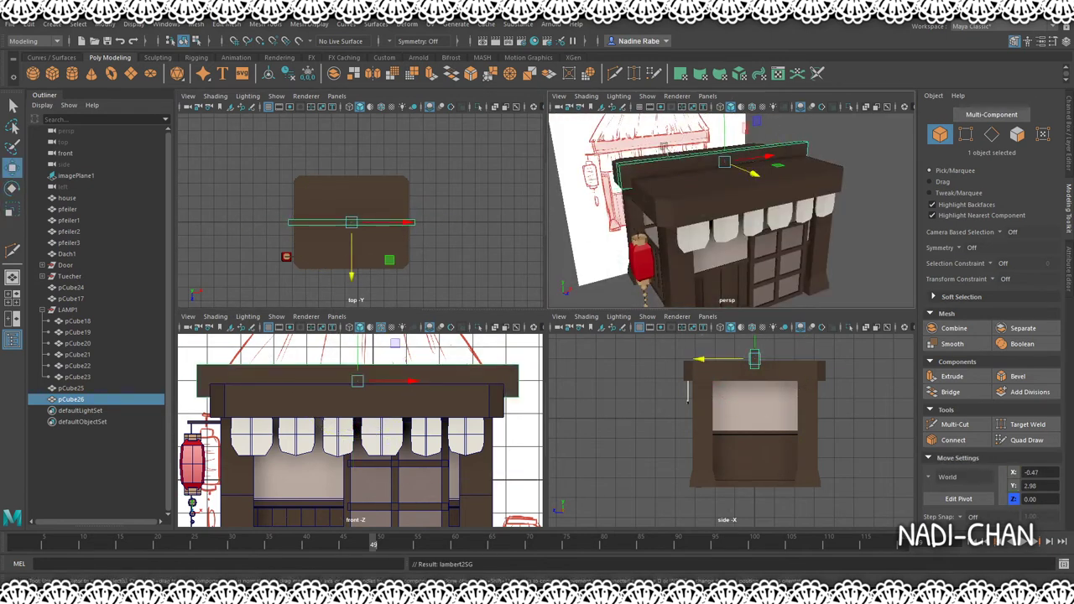
Scale the slab's end edges in so its top tapers into a trapezoid.
left_click_drag(671, 252, 587, 202, "alt")
key("F10")
left_click(632, 225)
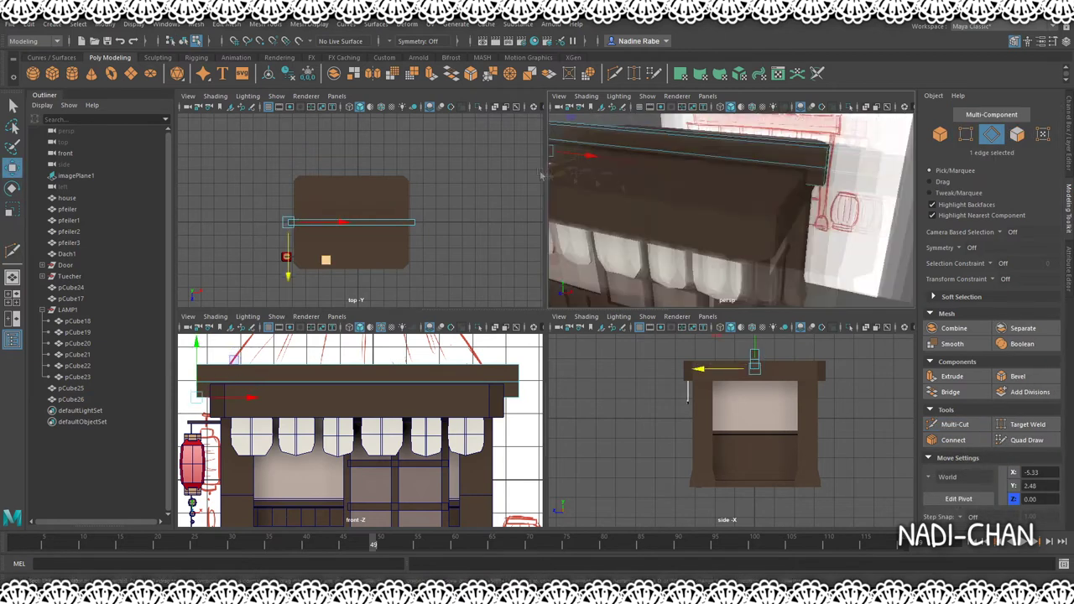
left_click_drag(712, 174, 770, 151, "alt")
left_click_drag(359, 352, 359, 369)
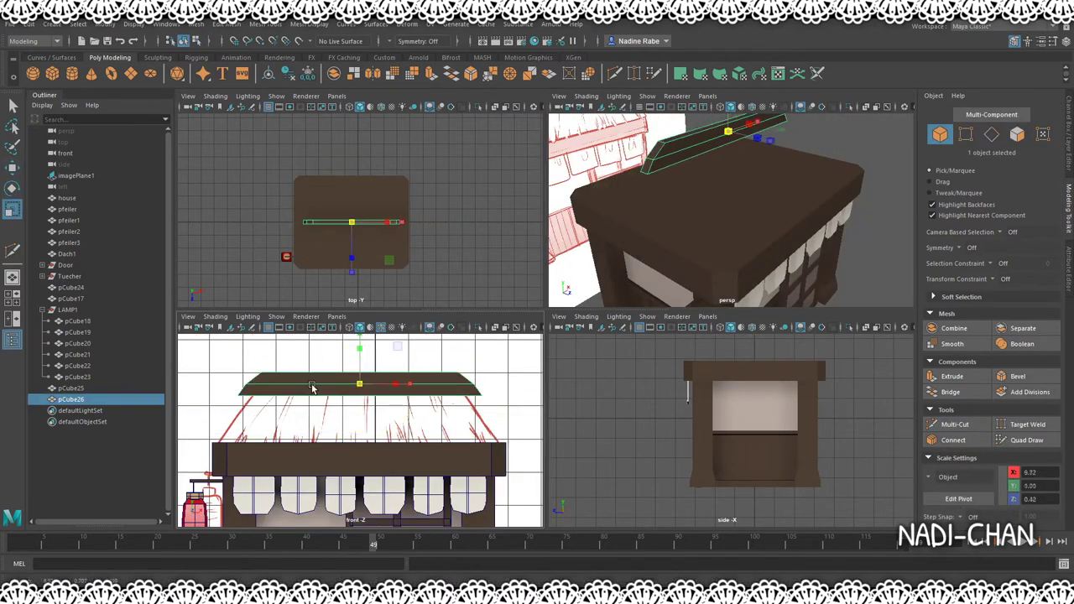
Save the scene with Ctrl+S.
left_click_drag(732, 210, 527, 317, "alt")
key("q")
key("ctrl+s")
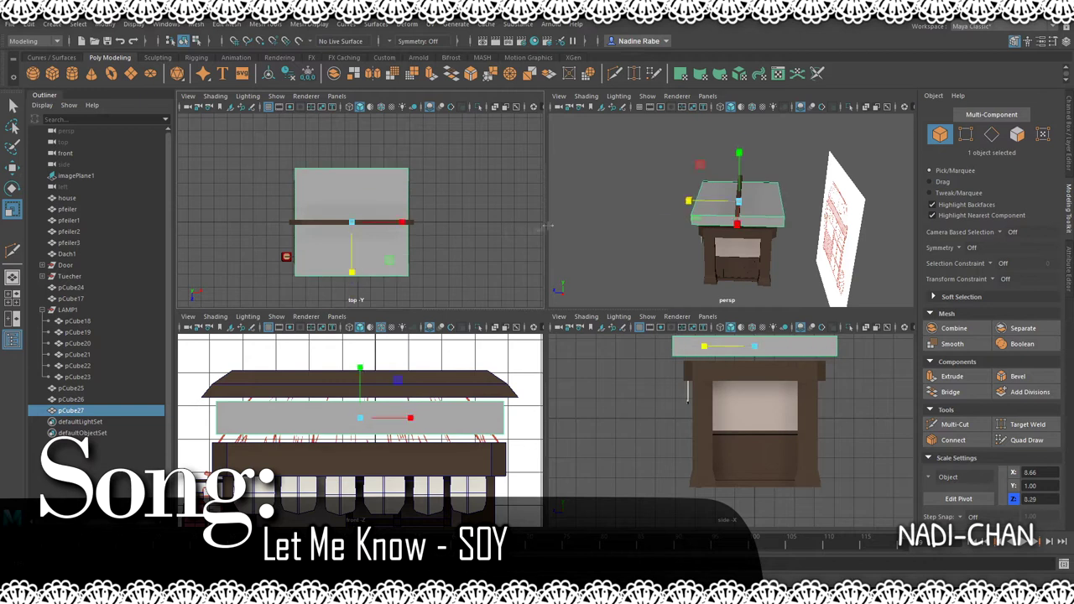
Make the new box taller, add divisions and assign it the DACH roof material.
left_click_drag(359, 368, 364, 360)
left_click_drag(739, 210, 638, 218, "alt")
key("F10")
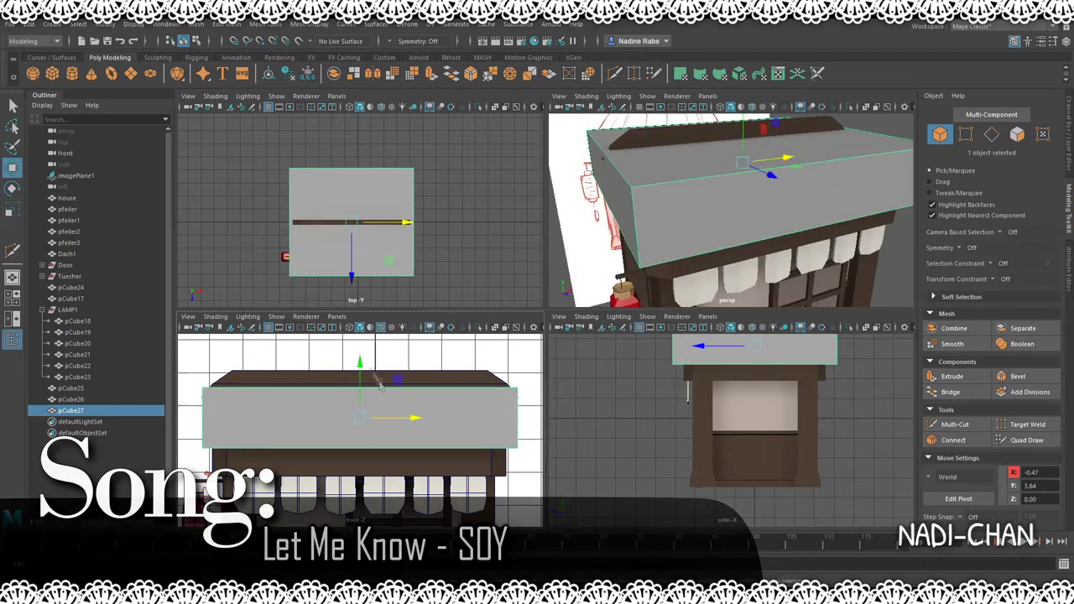
left_click(755, 241)
key("w")
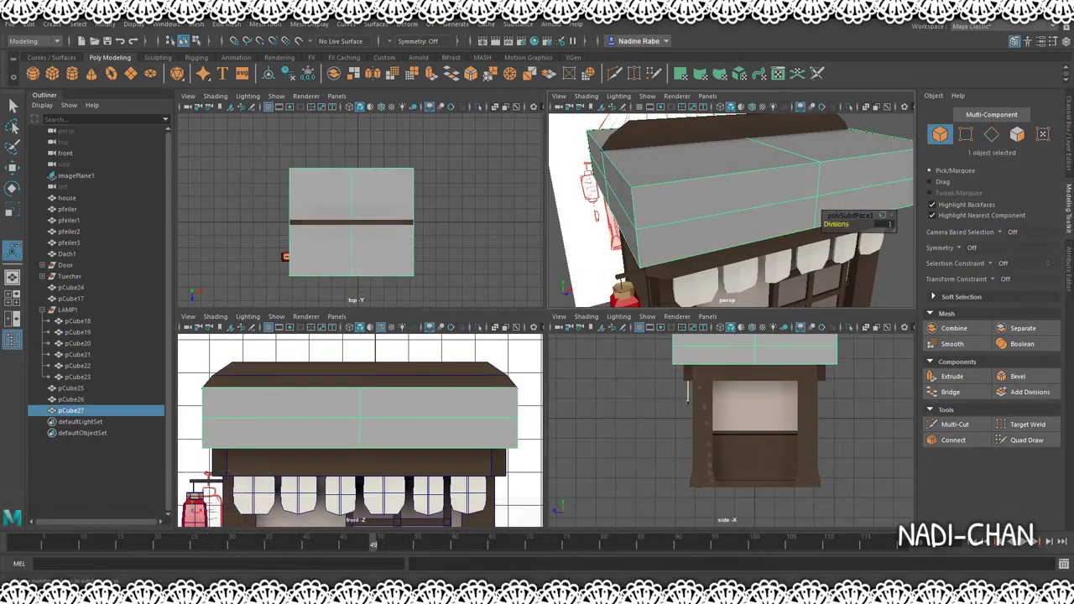
right_click_drag(620, 230, 826, 272)
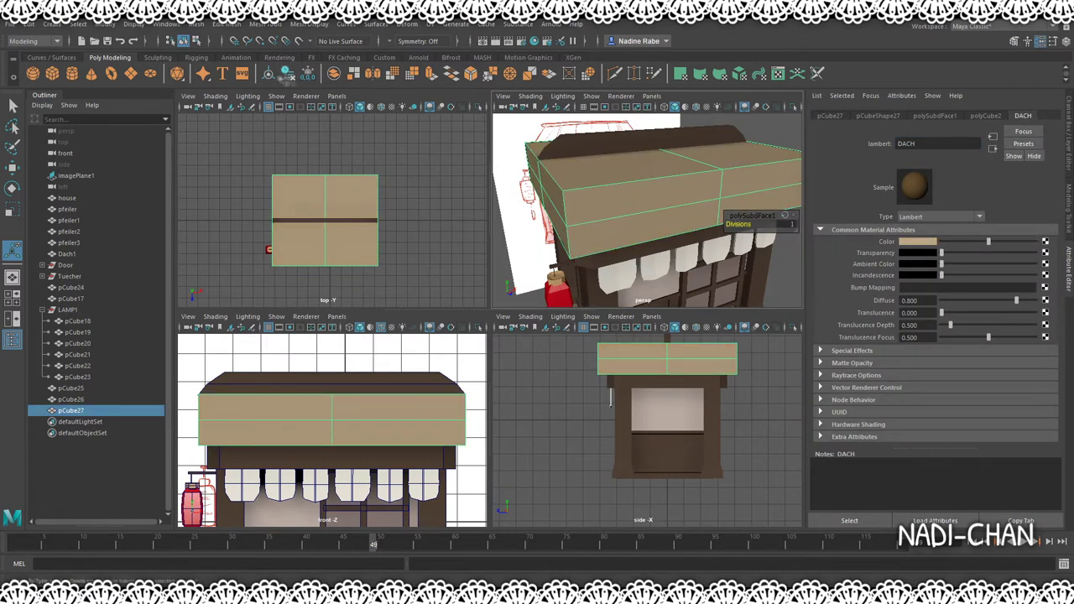
Raise the roof box's middle edge loop into a gabled ridge.
key("F10")
left_click_drag(713, 209, 602, 221, "alt")
double_click(604, 214)
left_click_drag(625, 151, 625, 126)
left_click_drag(620, 218, 579, 201, "alt")
left_click(556, 182)
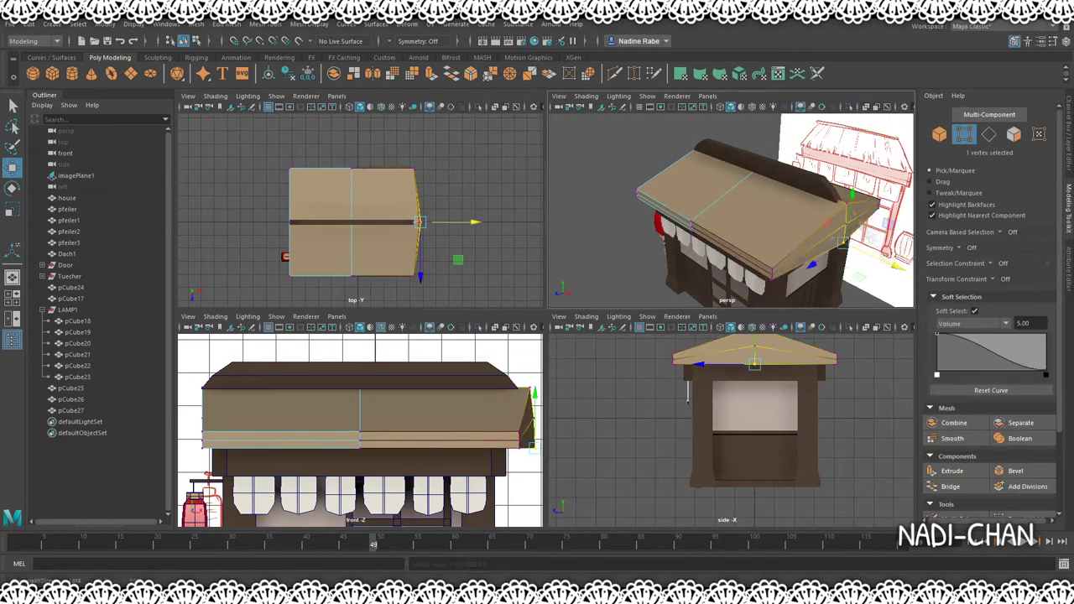
Reposition the top slab so it sits correctly above the new roof.
key("F8")
left_click(778, 251)
mouse_move(359, 394)
left_mouse_down()
mouse_move(409, 369)
mouse_move(408, 398)
left_mouse_up()
mouse_move(654, 218)
left_mouse_down("alt")
mouse_move(703, 178)
mouse_move(723, 271)
mouse_move(637, 319)
left_mouse_up("alt")
left_click(703, 179)
Adjust the gabled roof's front eave edges and faces into sloping eaves.
left_click(723, 271)
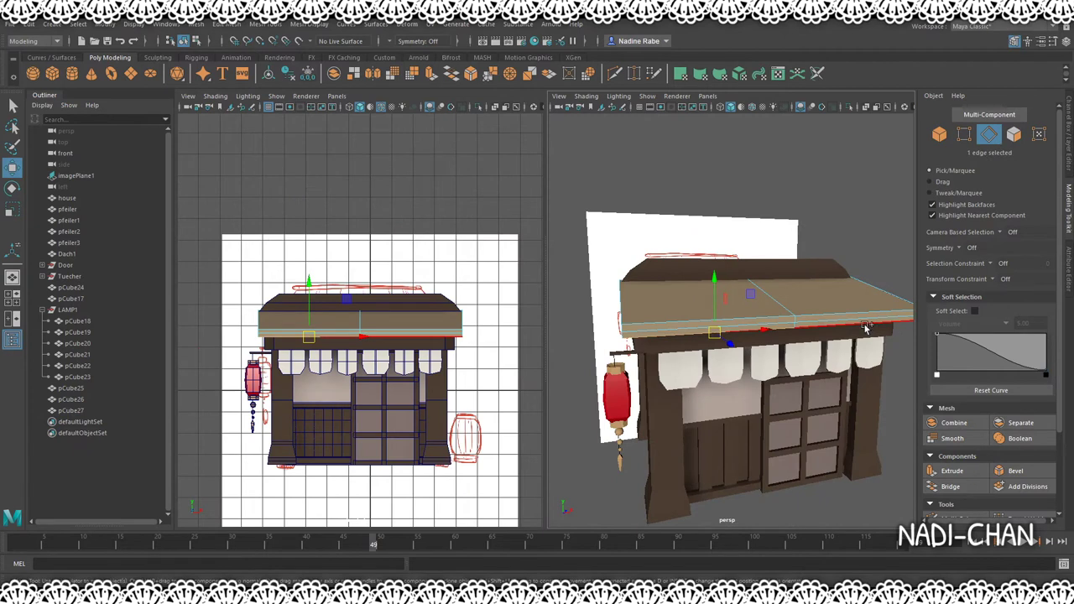
key("F10")
left_click(610, 357)
mouse_move(754, 378)
left_mouse_down("alt")
mouse_move(829, 376)
mouse_move(745, 294)
left_mouse_up("alt")
left_click(730, 302, "shift")
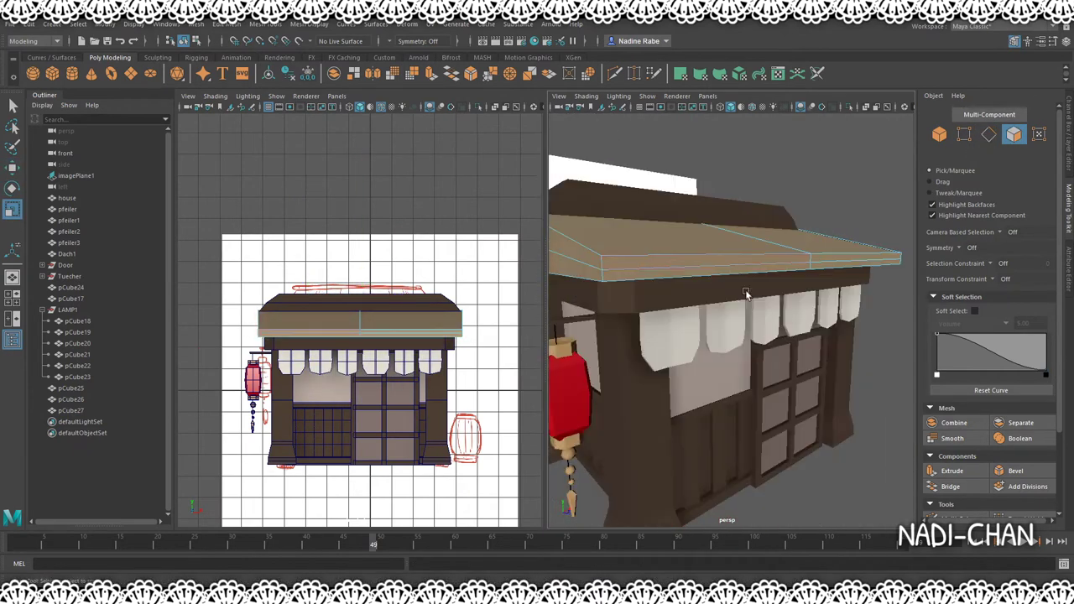
mouse_move(714, 245)
left_mouse_down("alt")
mouse_move(755, 336)
mouse_move(839, 343)
left_mouse_up("alt")
right_click_drag(838, 344, 847, 369, "shift")
mouse_move(847, 369)
left_mouse_down("alt")
mouse_move(683, 343)
mouse_move(911, 401)
left_mouse_up("alt")
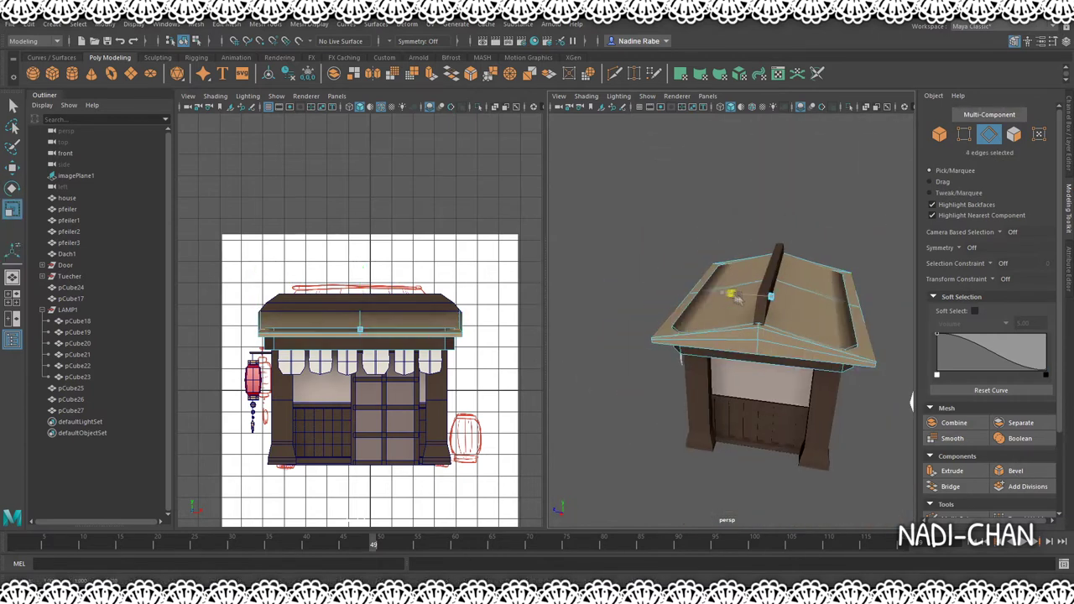
left_click_drag(728, 295, 748, 277, "alt")
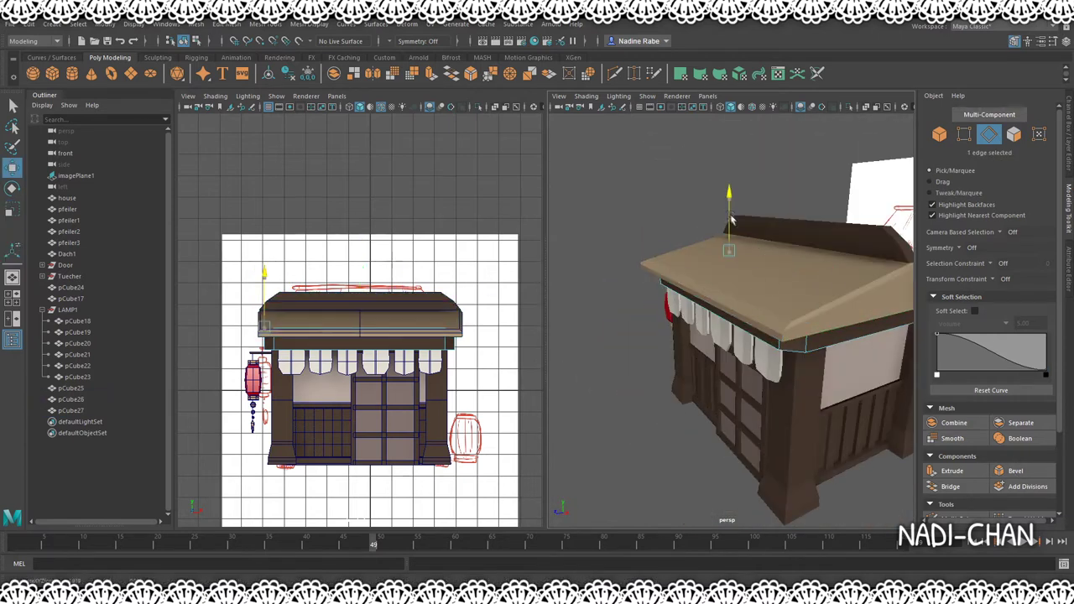
Frame the roof and orbit the perspective view out to review the stall.
key("f")
key("F8")
scroll(751, 345, "down", 5)
left_click_drag(751, 345, 869, 310, "alt")
scroll(361, 335, "down", 5)
scroll(369, 378, "up", 5)
Create a cube near the barrel sketch and shape it into an octagonal rim.
left_click(33, 73)
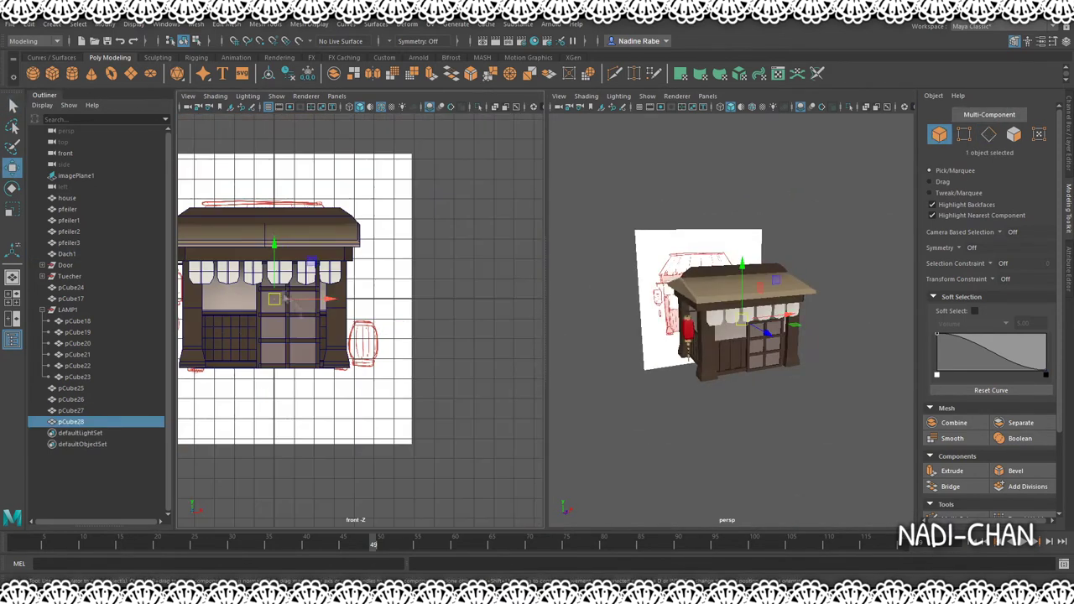
scroll(366, 352, "up", 5)
key("f")
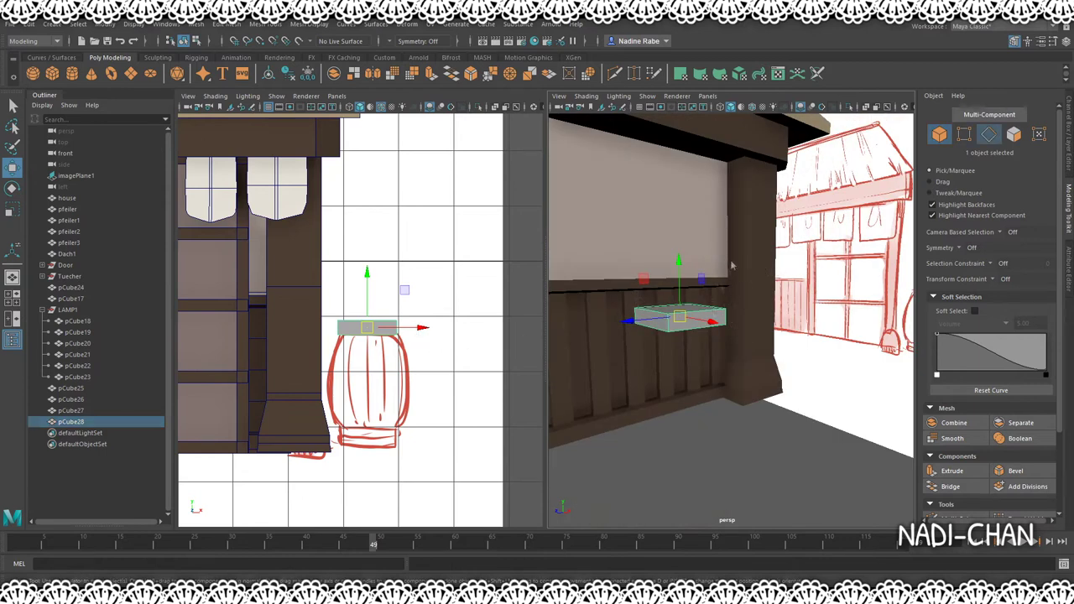
left_click_drag(615, 311, 632, 304, "alt")
key("f")
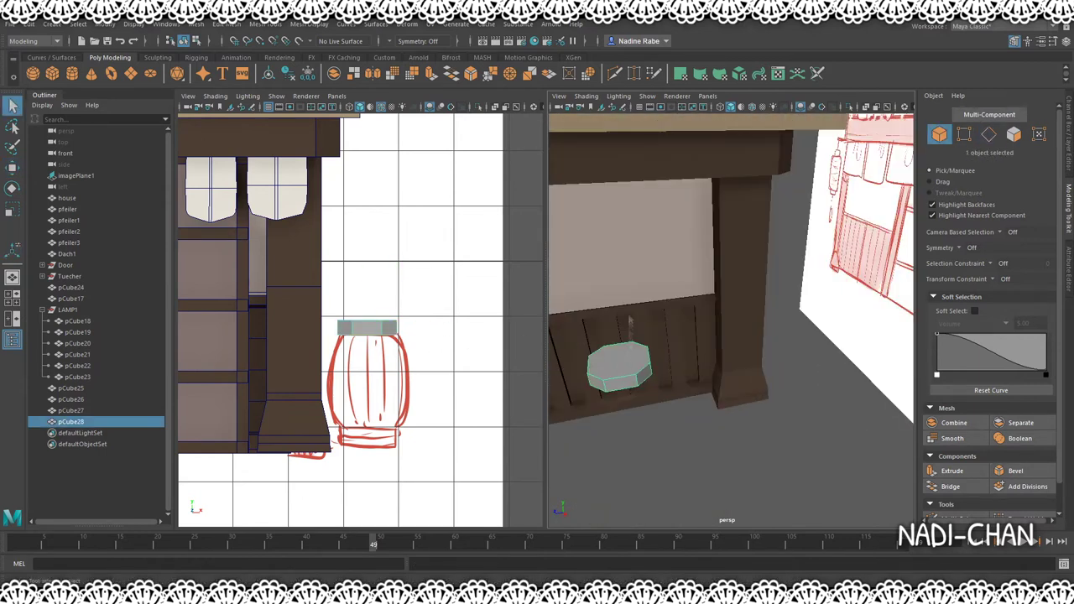
left_click(703, 362)
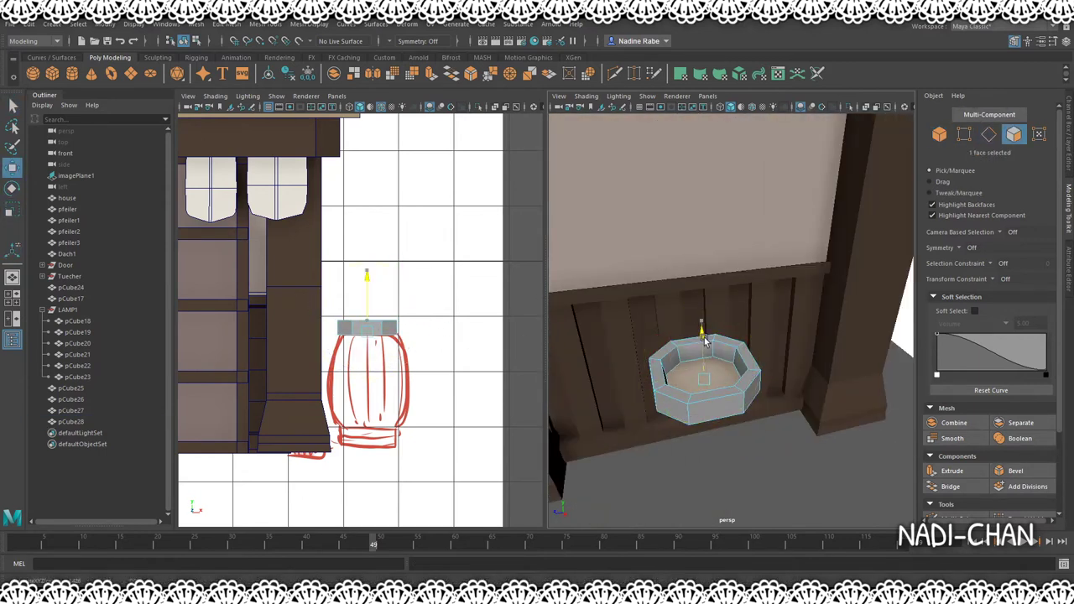
left_click_drag(705, 340, 738, 334, "alt")
Duplicate the octagonal rim down to the barrel's base and extrude the rim's top face.
key("F8")
key("ctrl+d")
left_click_drag(771, 289, 759, 470)
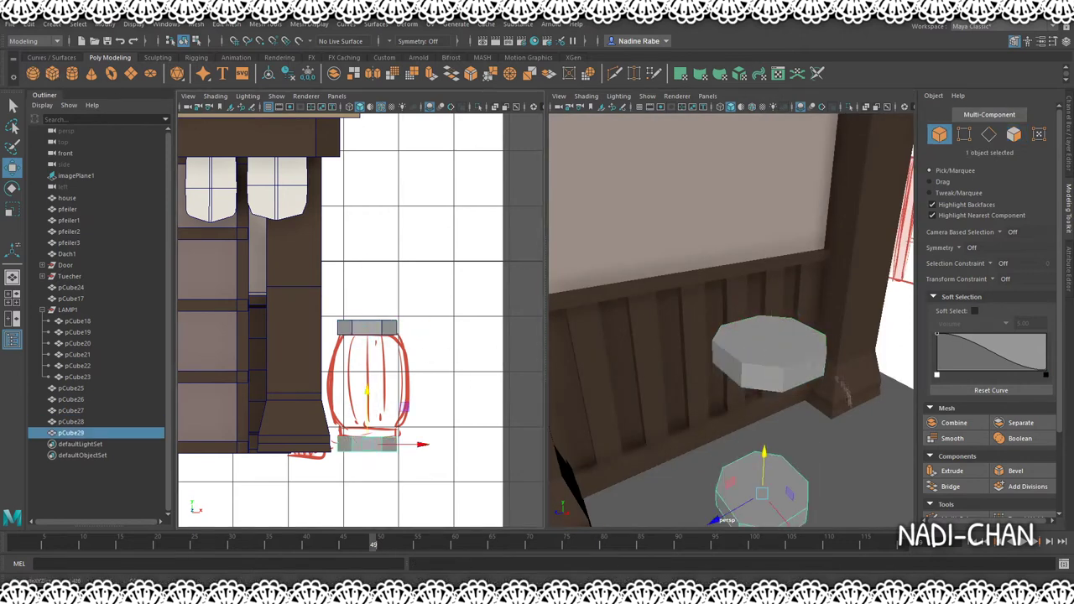
left_click(781, 345, "shift")
left_click(745, 334)
key("ctrl+e")
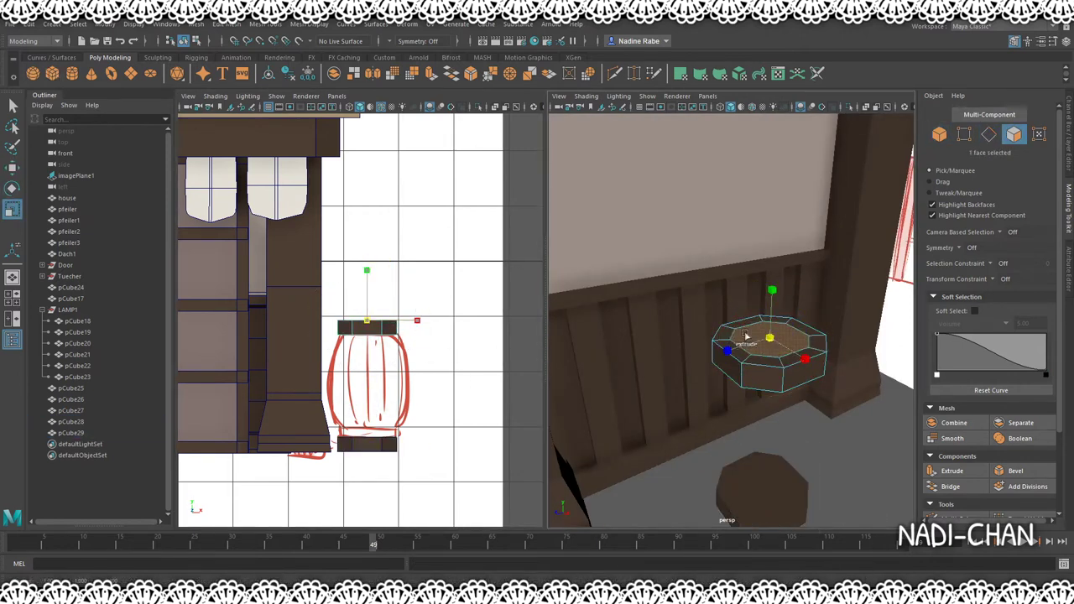
key("F8")
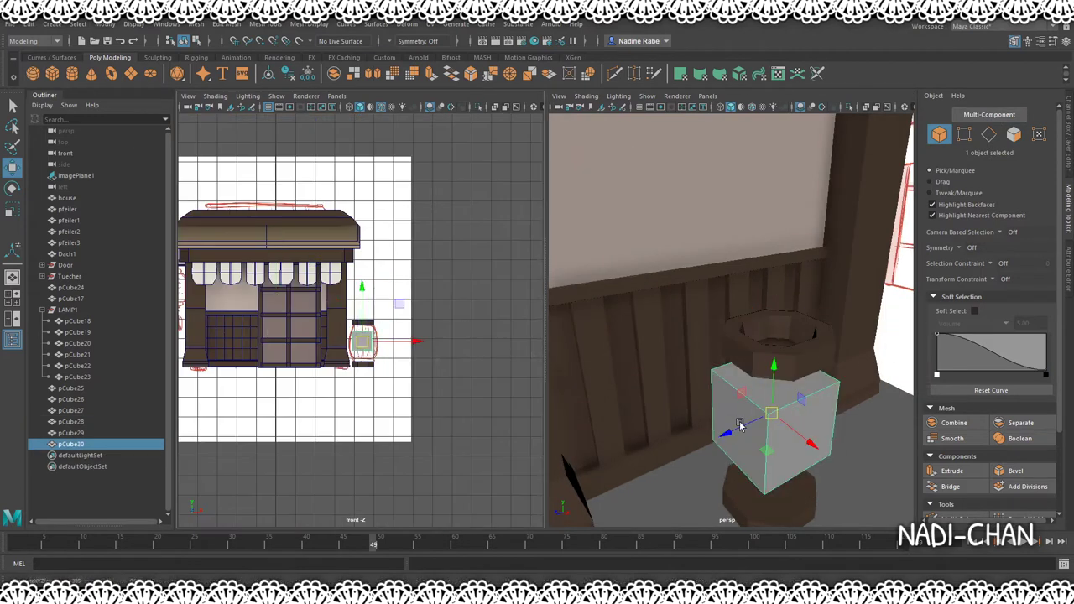
Bevel the edges of the barrel's body.
left_click_drag(739, 426, 771, 322, "alt")
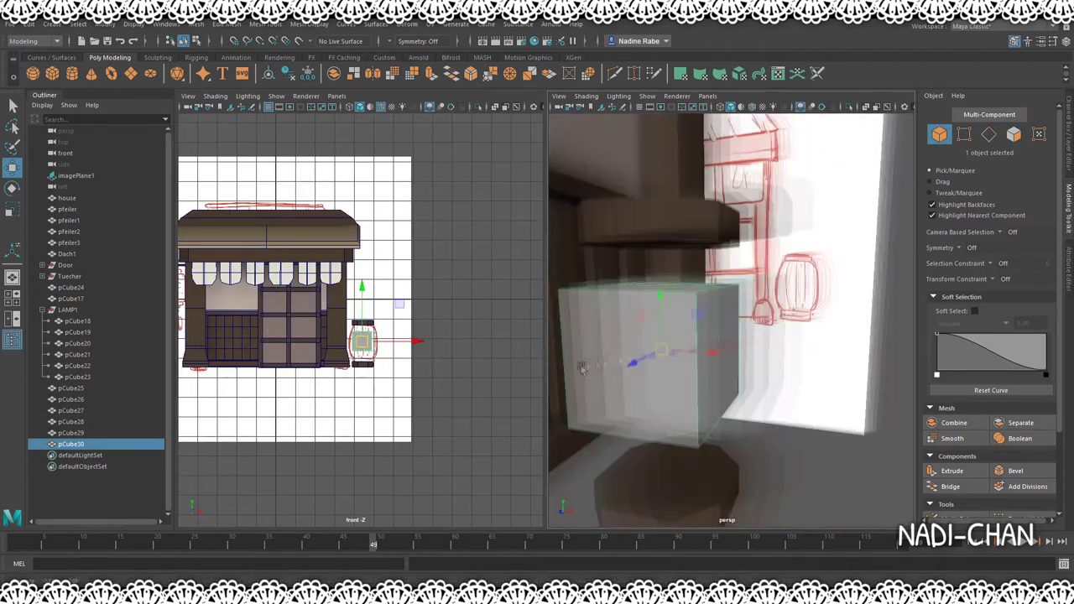
scroll(368, 348, "up", 5)
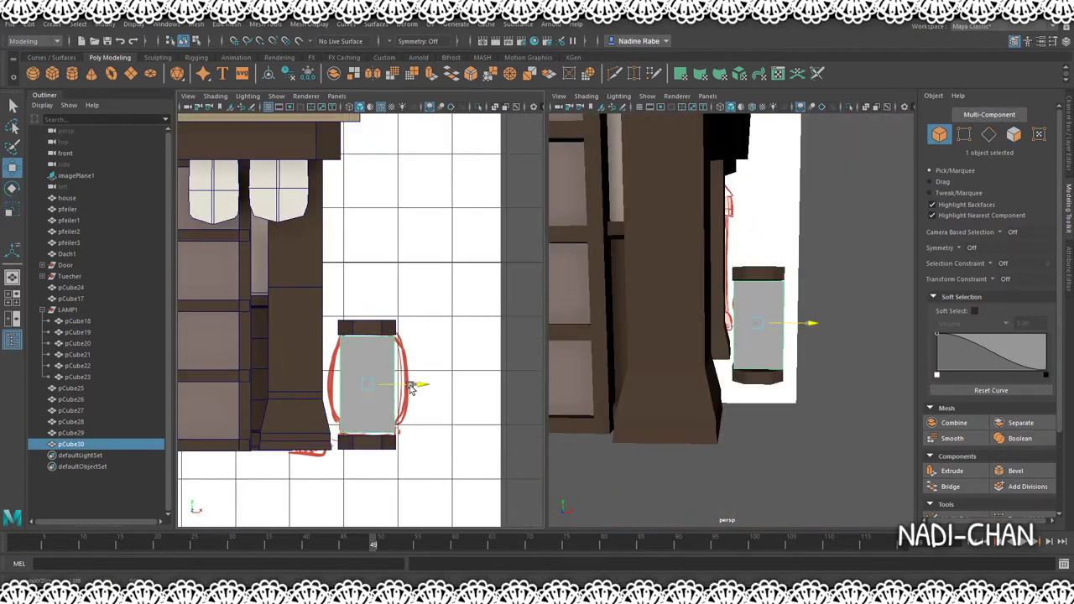
left_click_drag(755, 336, 671, 318, "alt")
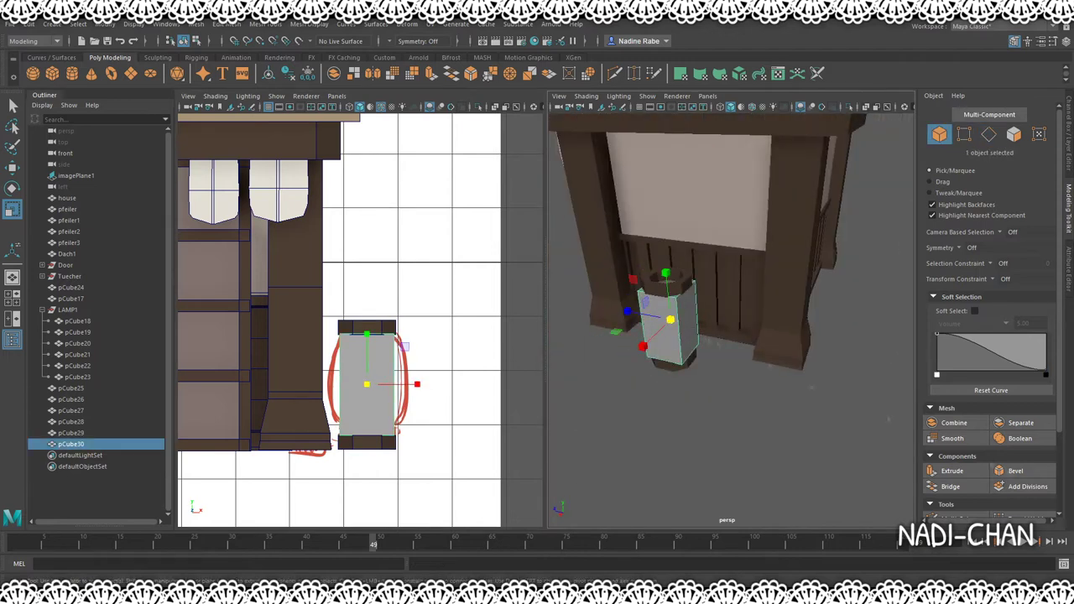
key("ctrl+b")
left_click(681, 317)
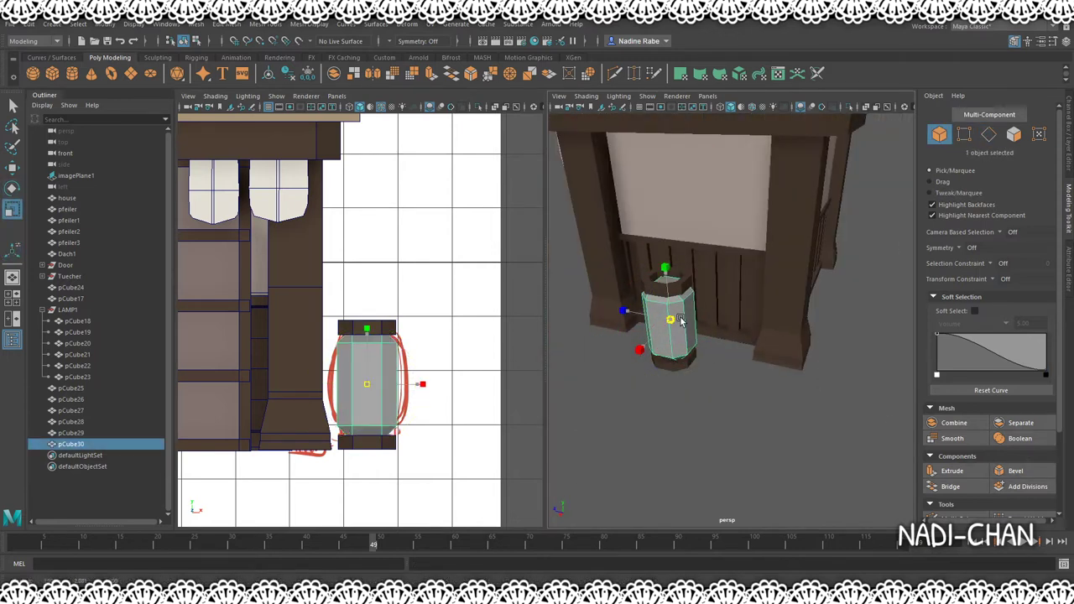
left_click_drag(680, 319, 622, 341, "alt")
Group the barrel pieces together as HOLZFASS.
key("ctrl+g")
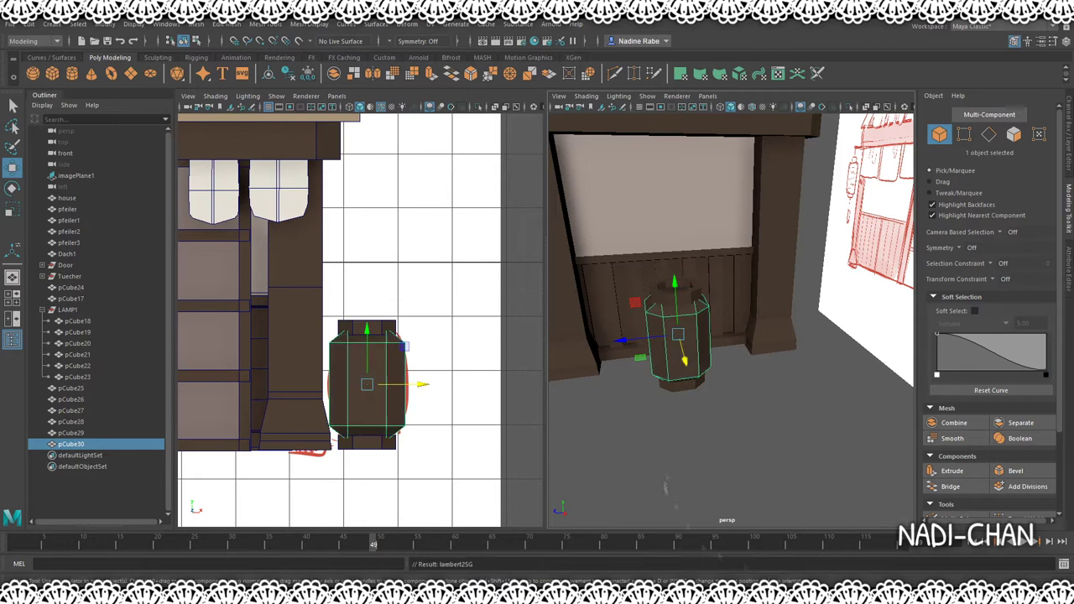
left_click_drag(754, 377, 688, 360, "alt")
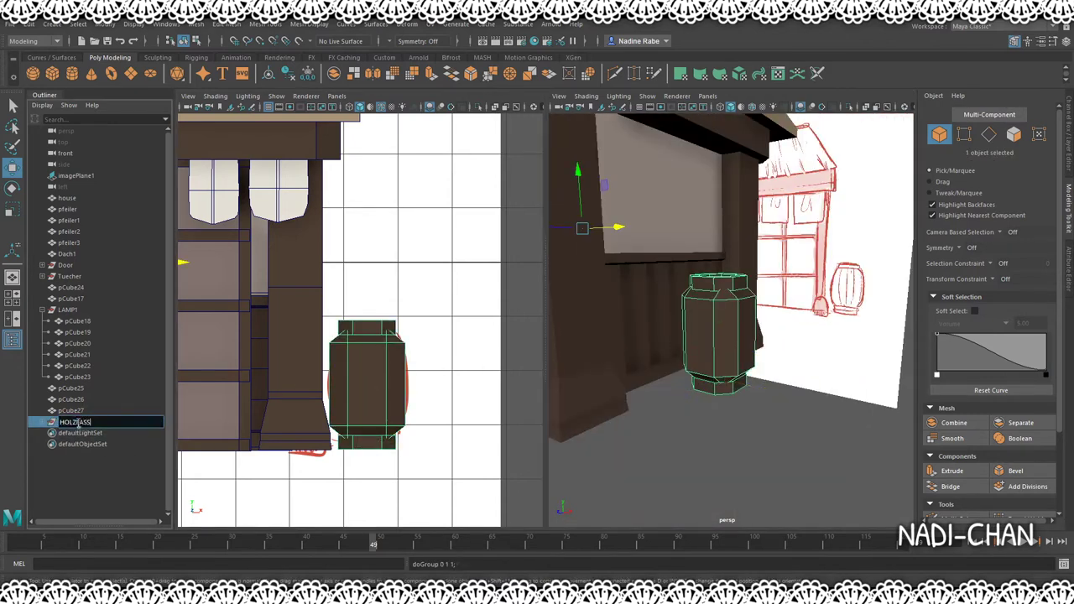
left_click(75, 344)
key("ctrl+g")
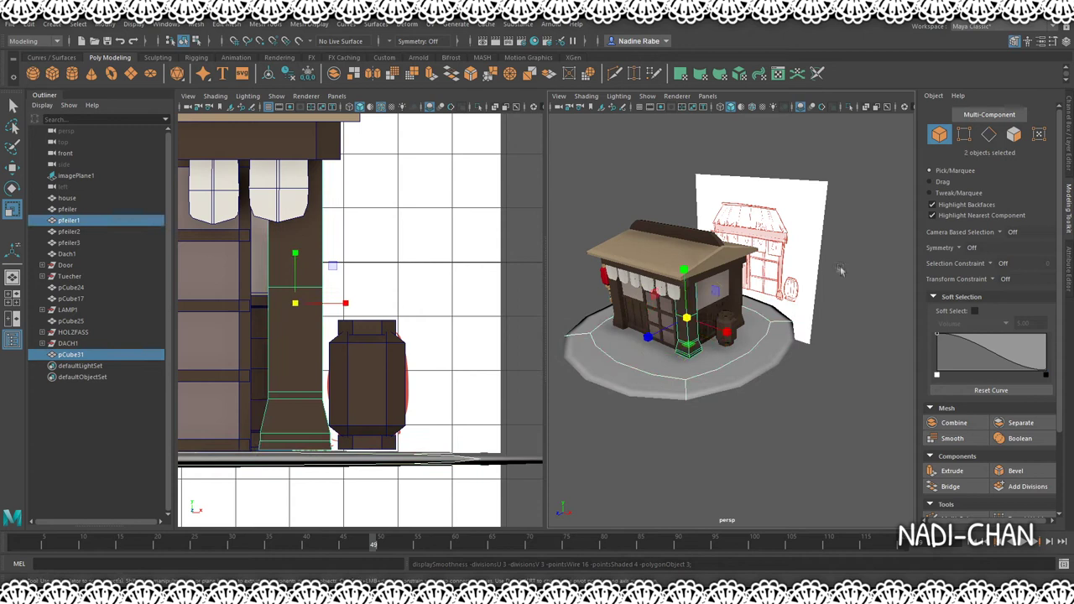
Give the round platform BODEN a new lambert material with dark green colour.
left_click(67, 343)
left_click(728, 375)
double_click(939, 144)
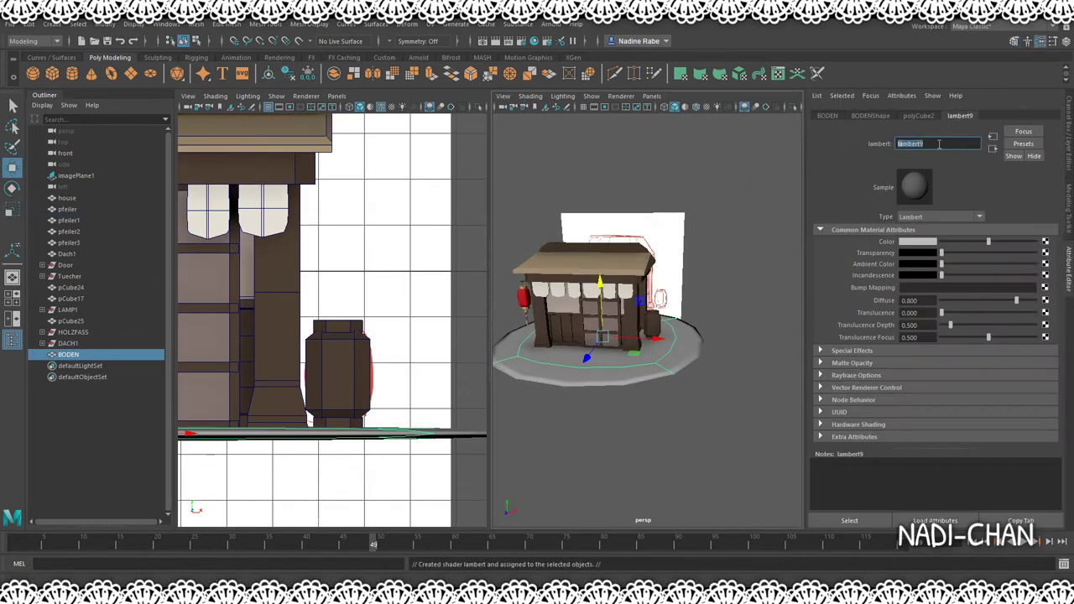
left_click(925, 245)
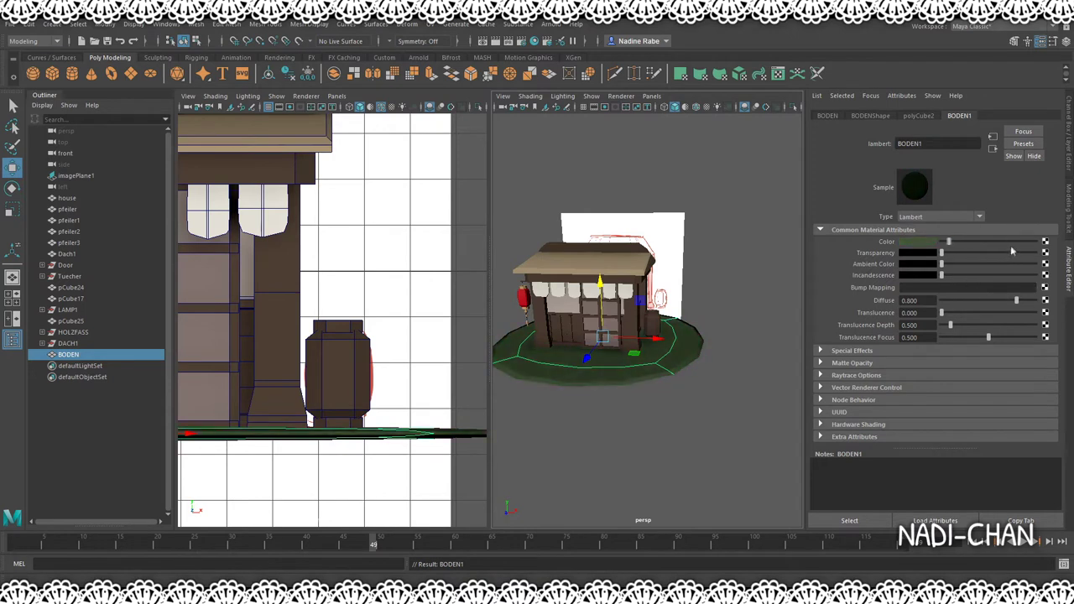
Slide the barrel HOLZFASS along X and duplicate it as a second barrel.
left_click_drag(611, 412, 587, 353, "alt")
left_click(657, 338)
mouse_move(681, 340)
left_mouse_down()
mouse_move(699, 340)
mouse_move(637, 353)
left_mouse_up()
key("ctrl+d")
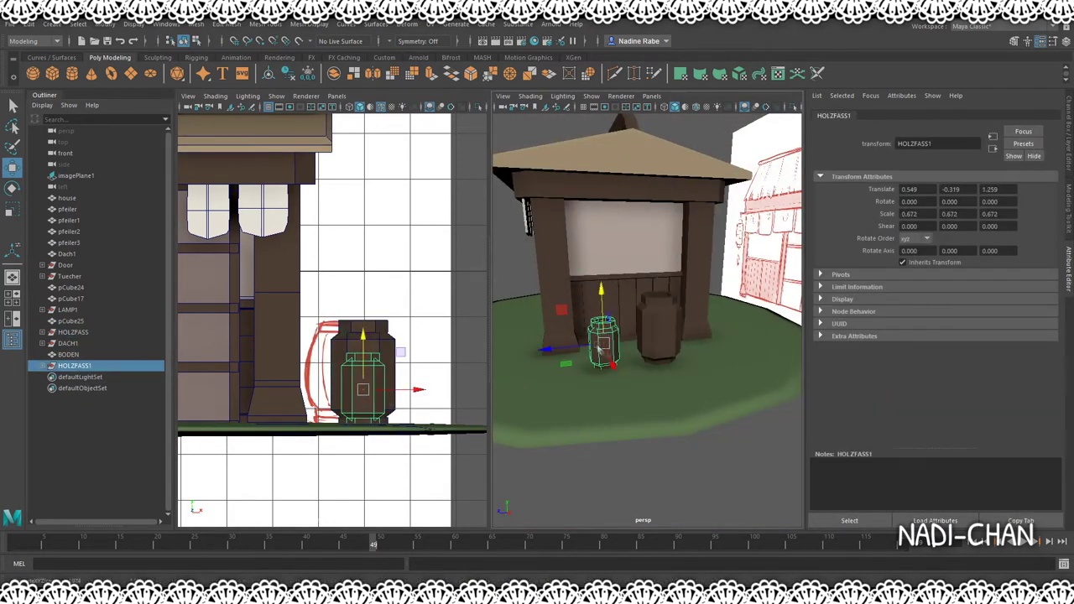
scroll(683, 427, "down", 5)
scroll(611, 343, "up", 5)
scroll(612, 343, "down", 4)
Create a new cube and flatten it into a thin board.
left_click(558, 308)
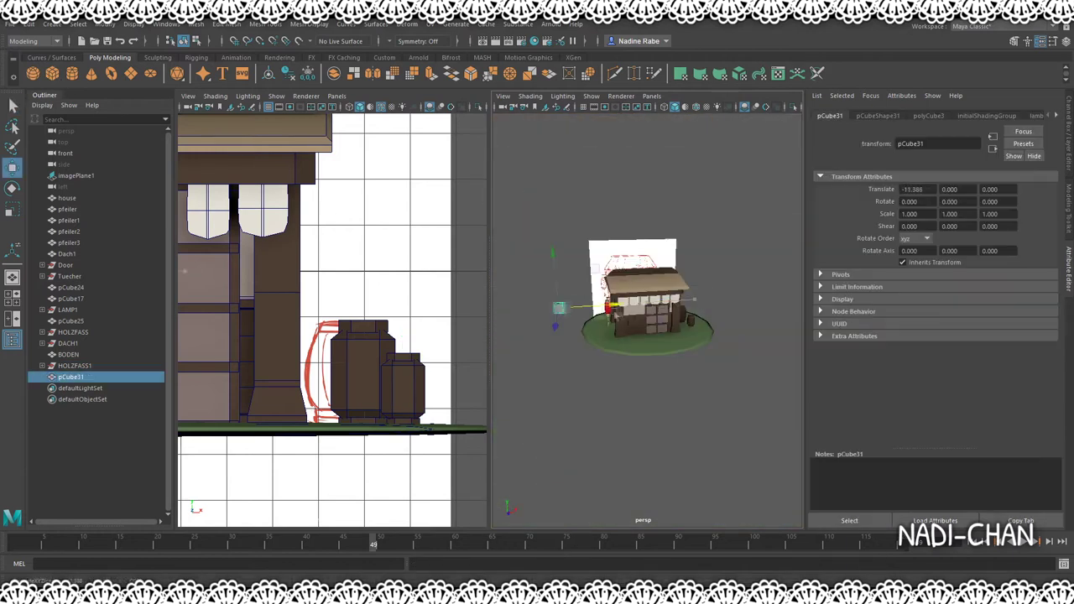
key("f")
key("r")
mouse_move(346, 226)
left_mouse_down()
mouse_move(344, 264)
mouse_move(412, 277)
left_mouse_up()
key("f")
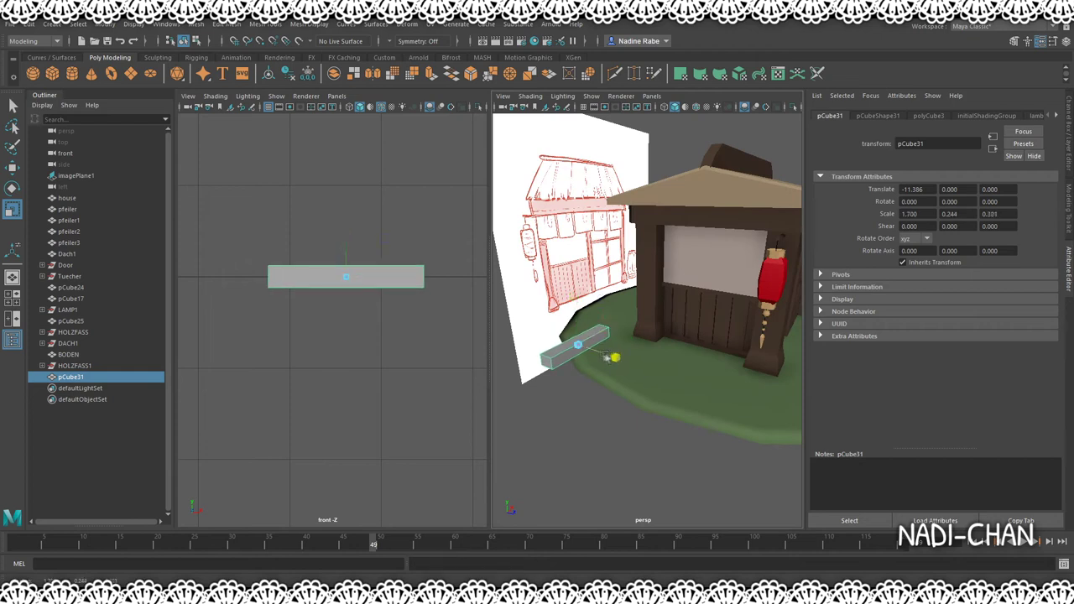
left_click_drag(606, 357, 672, 335, "alt")
scroll(671, 335, "up", 5)
scroll(671, 335, "down", 5)
Subdivide a face of the board, extend it down into a tall box and bevel its edges.
left_click(1067, 284)
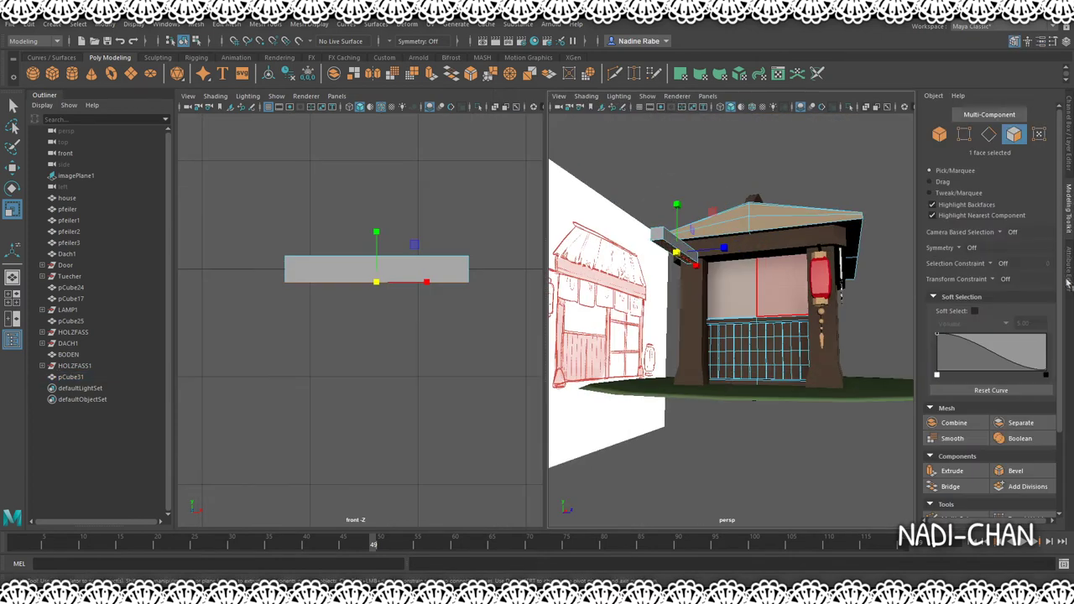
right_click_drag(822, 325, 831, 360, "shift")
mouse_move(671, 270)
left_mouse_down("alt")
mouse_move(710, 176)
mouse_move(704, 252)
mouse_move(646, 218)
left_mouse_up("alt")
key("w")
left_click(643, 222)
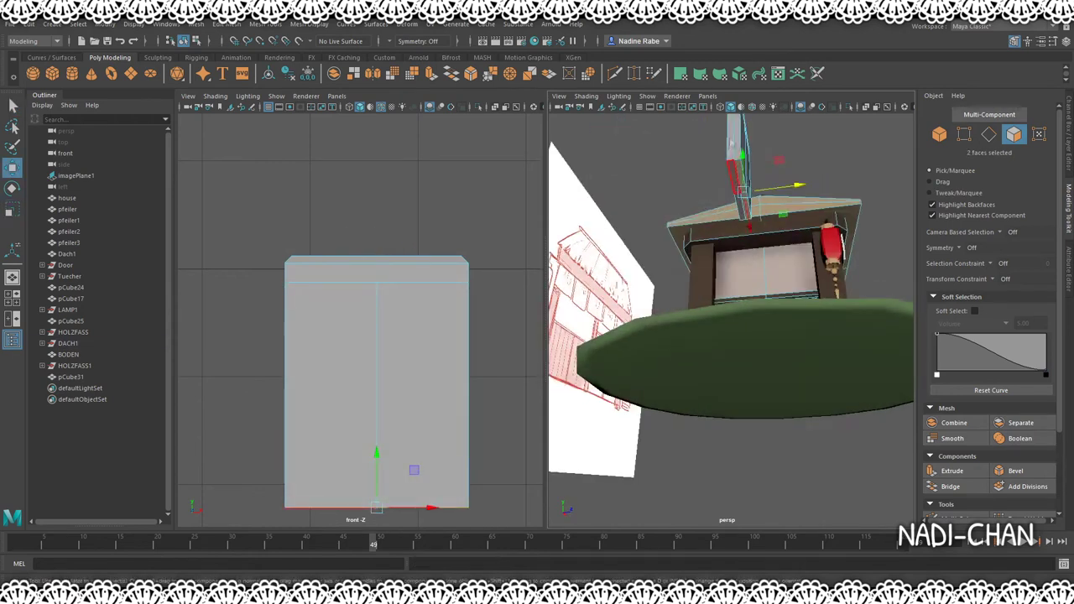
left_click_drag(681, 183, 822, 334, "alt")
key("ctrl+b")
Select a band of faces and the board's two large faces, then save the scene.
key("F11")
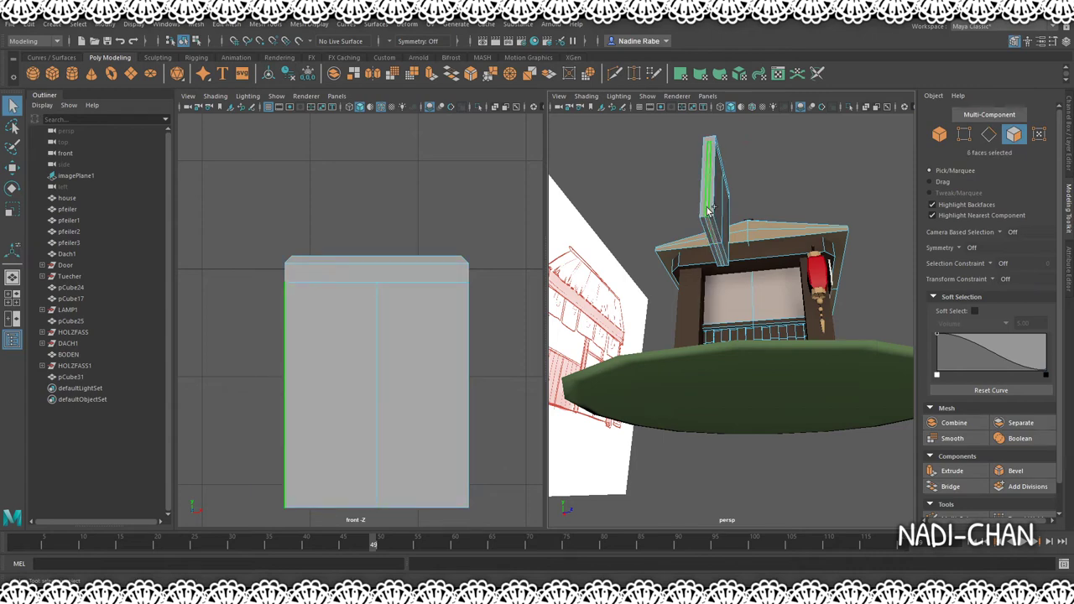
left_click_drag(705, 239, 694, 360, "alt")
mouse_move(654, 443)
left_mouse_down("alt")
mouse_move(826, 388)
mouse_move(789, 403)
mouse_move(635, 353)
mouse_move(755, 378)
left_mouse_up("alt")
left_click(826, 388)
left_click(793, 419, "shift")
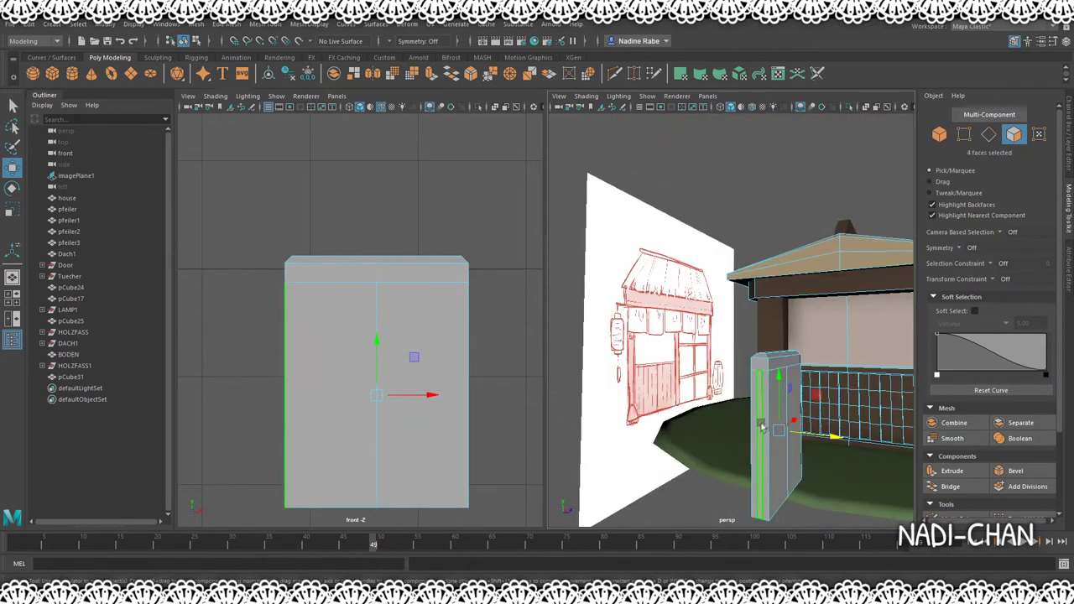
left_click_drag(378, 284, 469, 506, "shift")
left_click(797, 260, "shift")
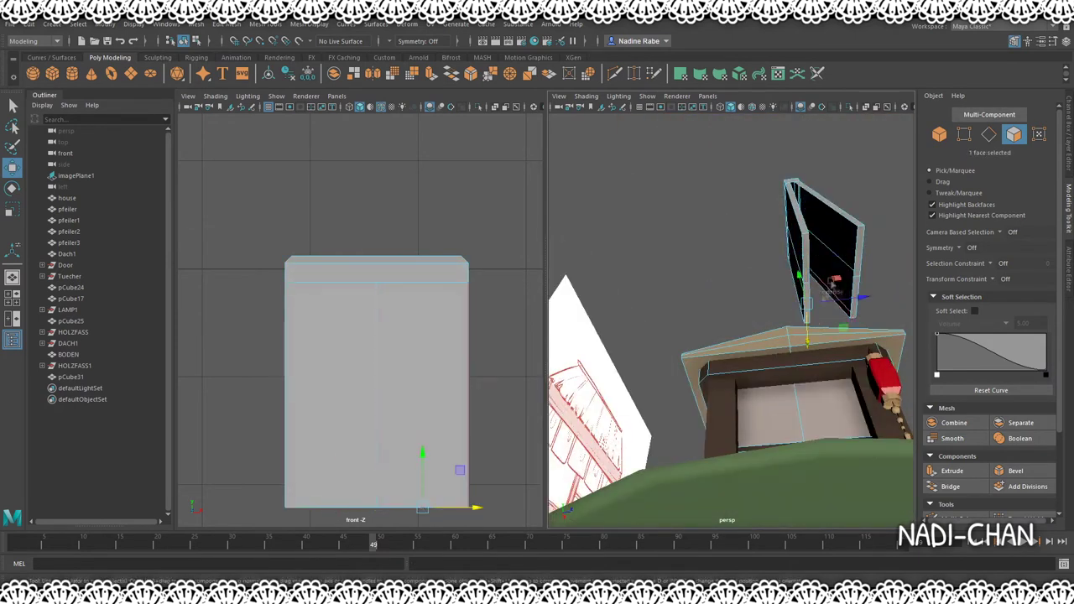
key("F8")
left_click_drag(799, 287, 805, 352, "alt")
key("ctrl+s")
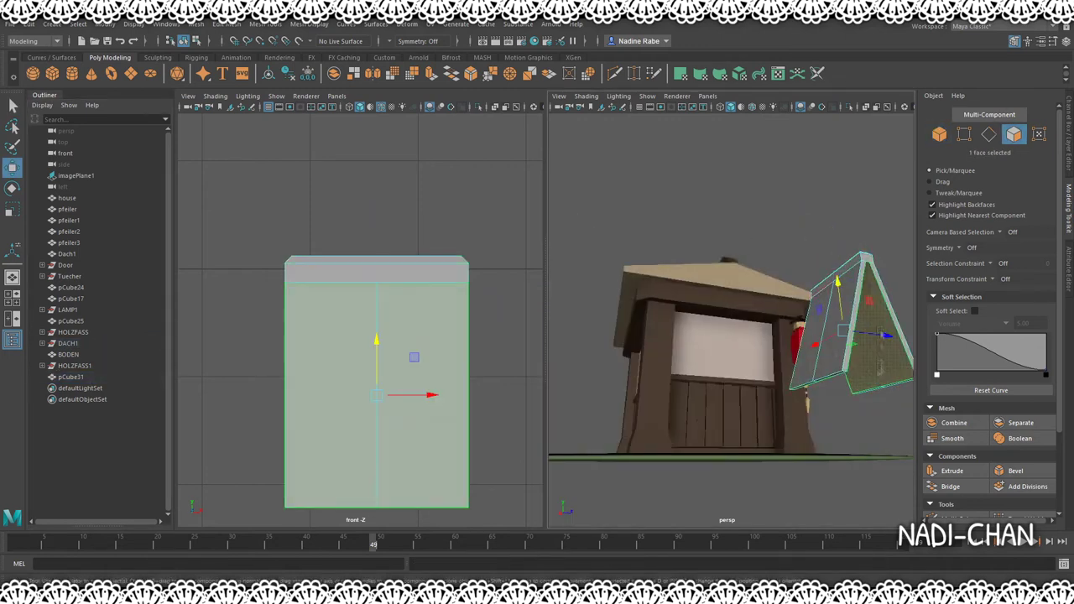
Cut the V face down its middle and add divisions to both halves.
right_click_drag(805, 353, 818, 361, "shift")
mouse_move(818, 361)
left_mouse_down("alt")
mouse_move(697, 439)
mouse_move(730, 394)
left_mouse_up("alt")
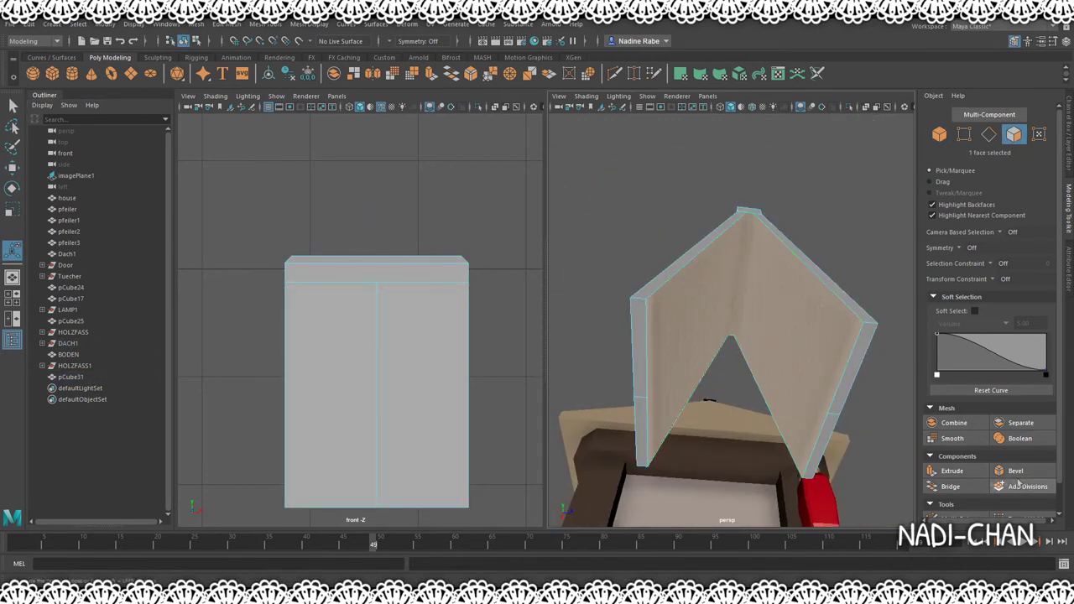
left_click(749, 215)
key("q")
left_click(762, 327)
left_click(688, 319, "shift")
key("w")
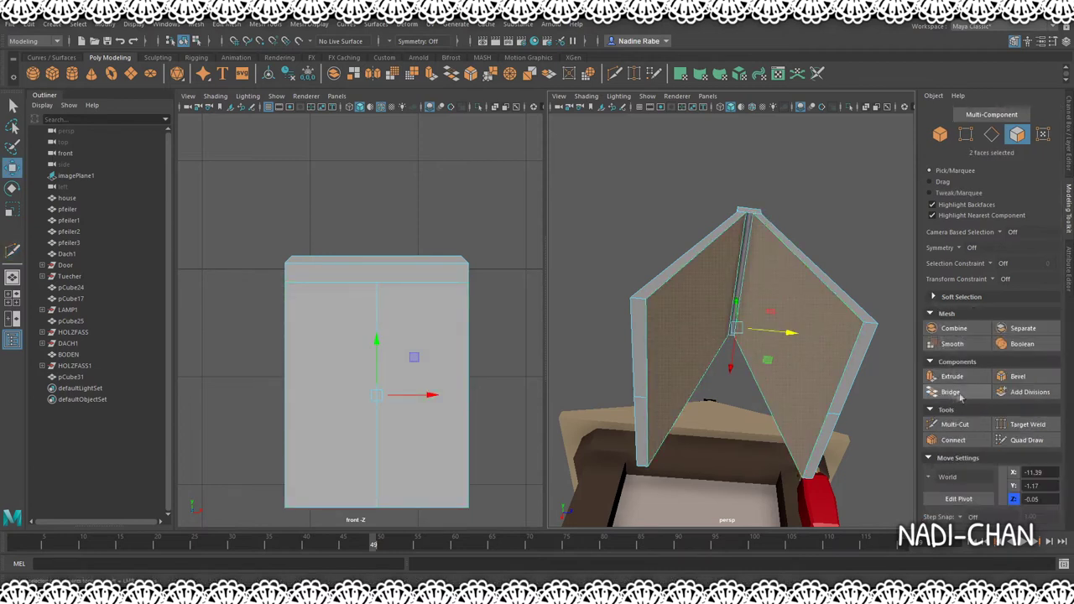
left_click(1029, 392)
key("F8")
Multi-Cut new edges into the V-shaped board and move it to the left of the stall.
mouse_move(671, 377)
left_mouse_down("alt")
mouse_move(688, 418)
mouse_move(679, 451)
left_mouse_up("alt")
left_click(954, 423)
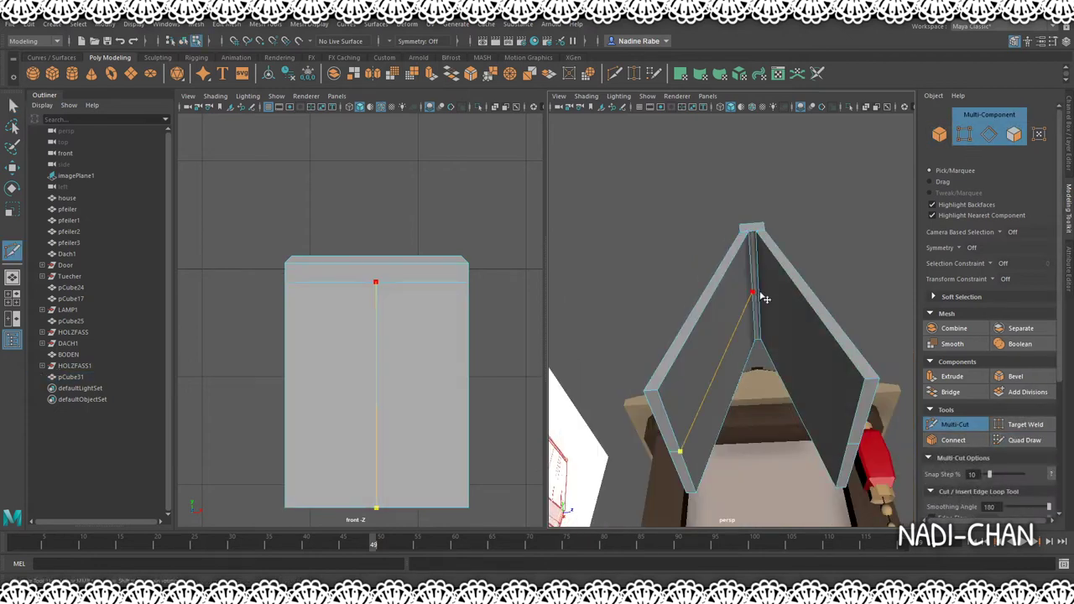
left_click_drag(763, 297, 779, 297, "alt")
key("Return")
key("w")
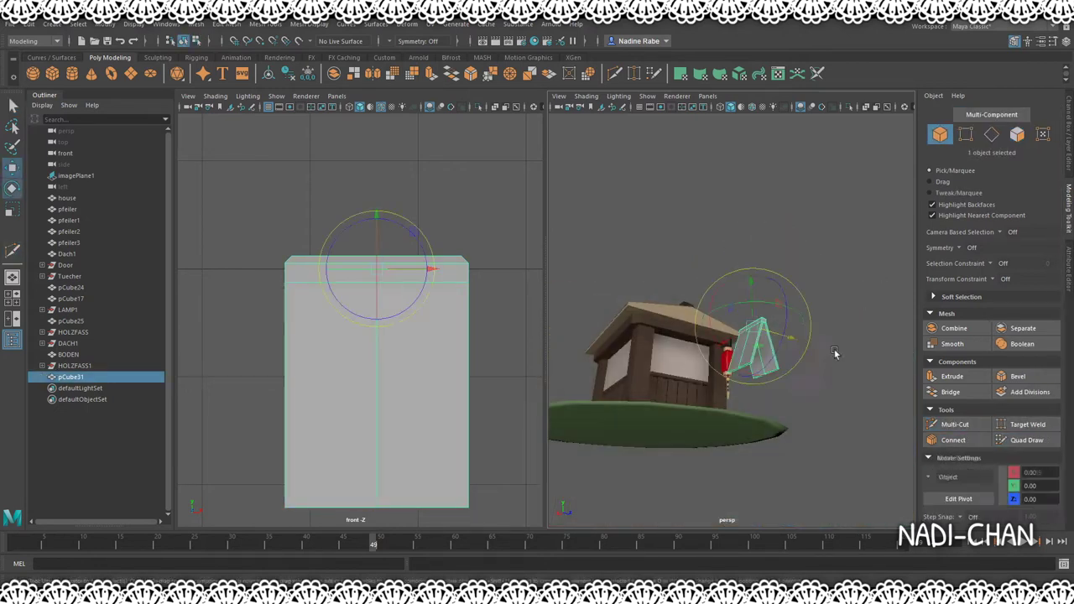
left_click_drag(804, 374, 687, 379)
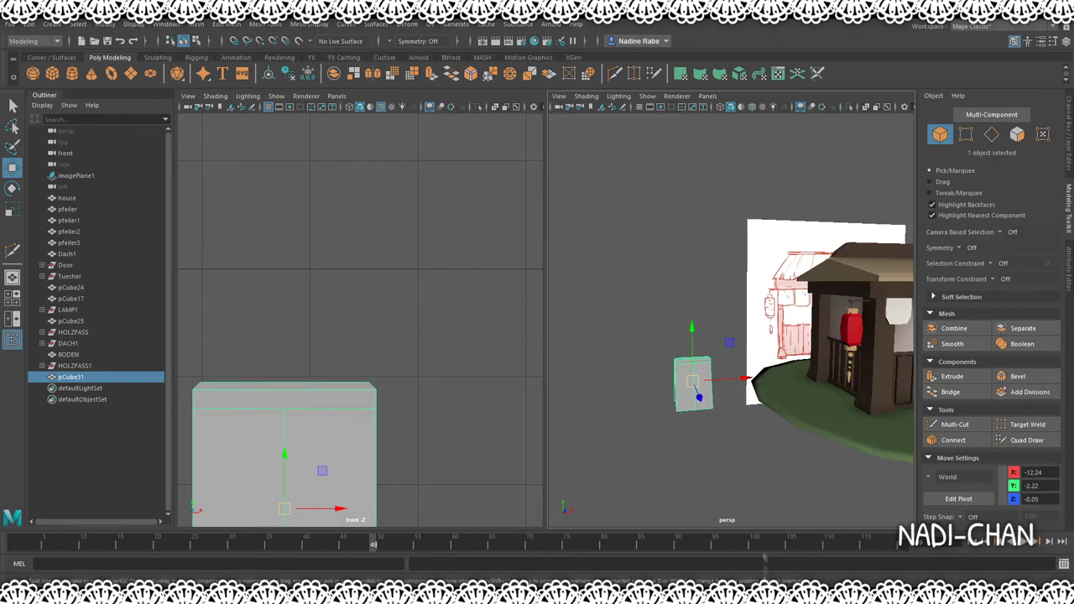
Cut another edge across the A-frame board and review it beside the stall.
key("f")
left_click_drag(730, 335, 839, 302, "alt")
left_click(955, 424)
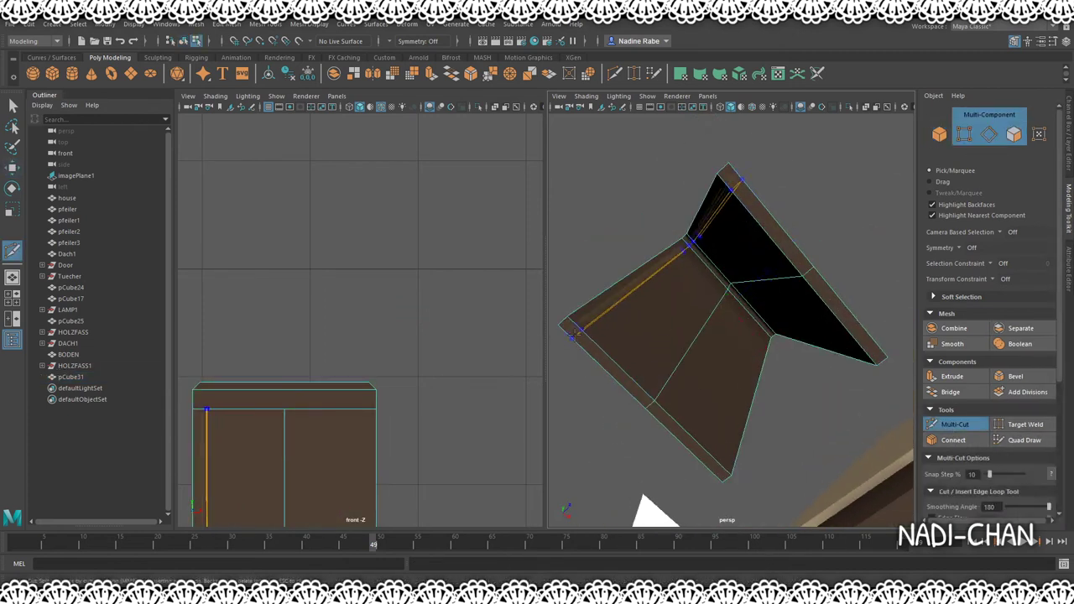
key("w")
mouse_move(720, 478)
left_mouse_down("alt")
mouse_move(755, 453)
mouse_move(809, 467)
left_mouse_up("alt")
scroll(730, 335, "down", 5)
left_click_drag(730, 335, 671, 344, "alt")
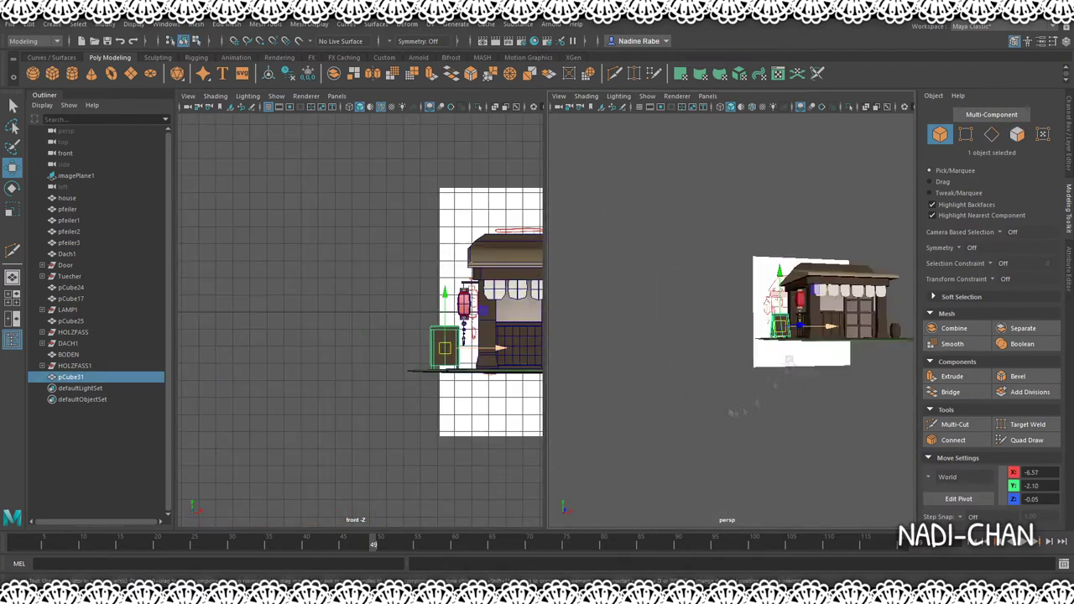
scroll(671, 344, "up", 5)
Rename the sign board pCube31 to Schild in the Outliner.
key("e")
left_click(659, 359)
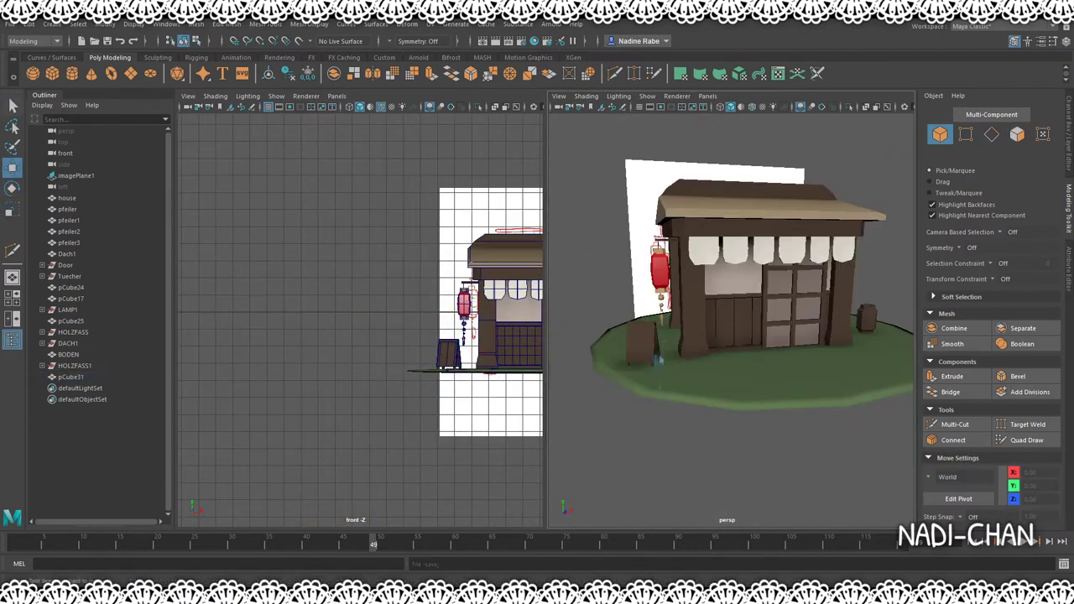
left_click(84, 377)
key("ctrl+d")
left_click(90, 378)
type("d")
Group the house object and all the stall's parts into a group named HOUSE.
left_click(67, 197)
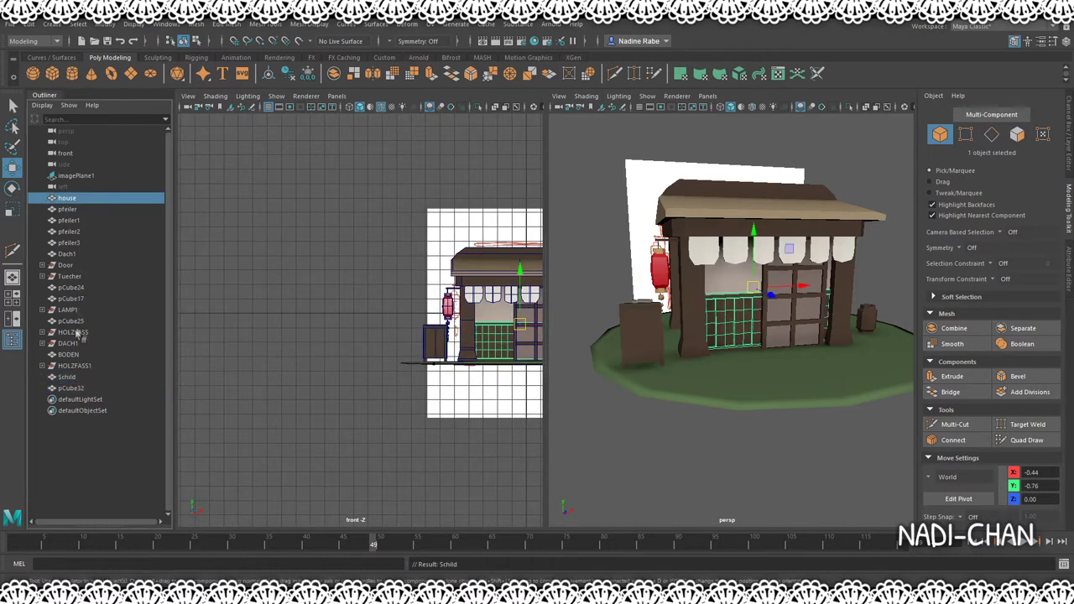
left_click(71, 321, "shift")
key("ctrl+g")
double_click(67, 265)
type("HOU")
Parent the roof DACH1 into the HOUSE group.
left_click(67, 220)
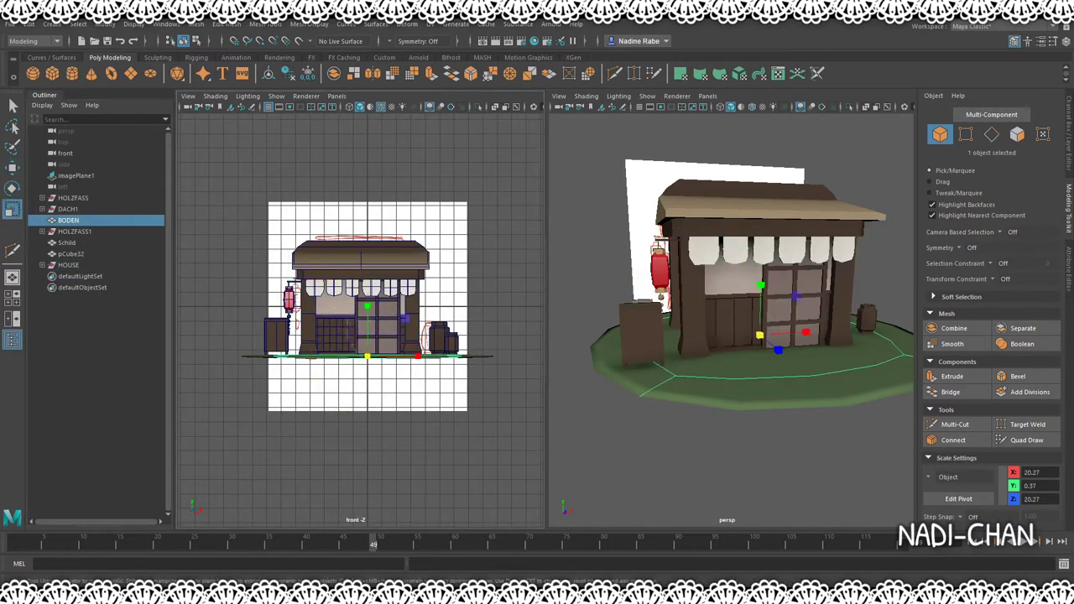
left_click(74, 231)
left_click(67, 209)
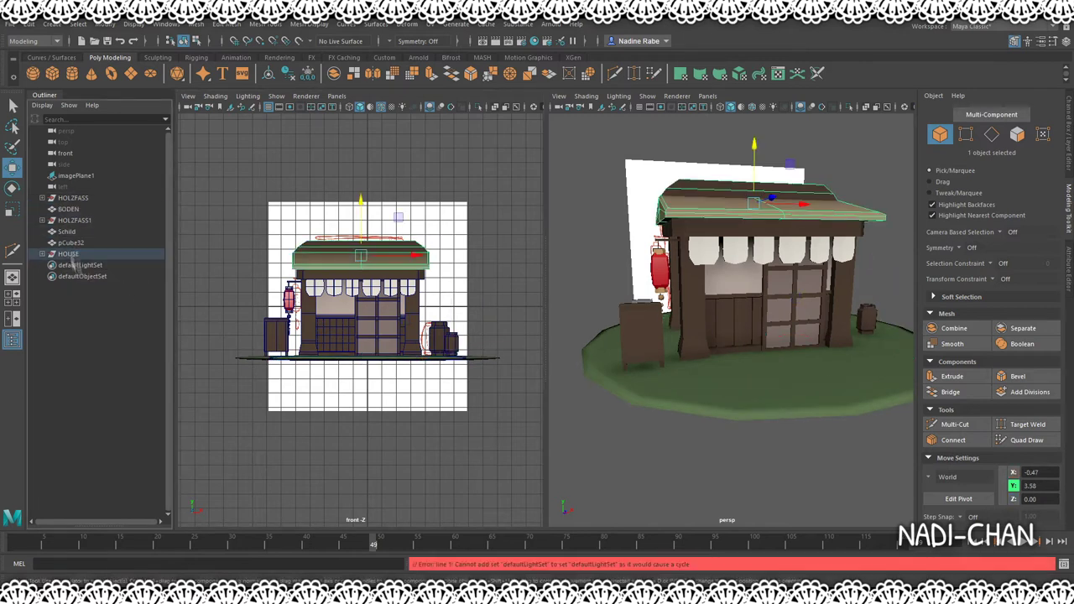
left_click(72, 232)
Scale and move the flat panel onto the sign board as a paper note.
key("e")
mouse_move(688, 335)
left_mouse_down("alt")
mouse_move(744, 334)
mouse_move(638, 335)
left_mouse_up("alt")
key("f")
key("r")
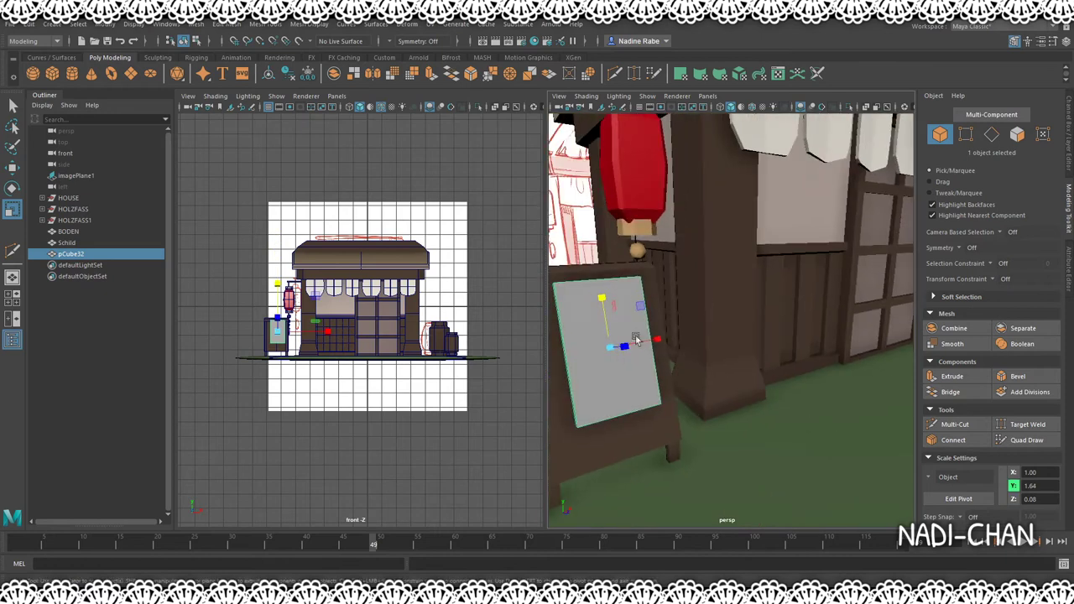
key("w")
left_click_drag(662, 299, 748, 382, "alt")
left_click_drag(729, 333, 637, 327, "alt")
left_click(780, 376)
left_click_drag(779, 377, 755, 352, "alt")
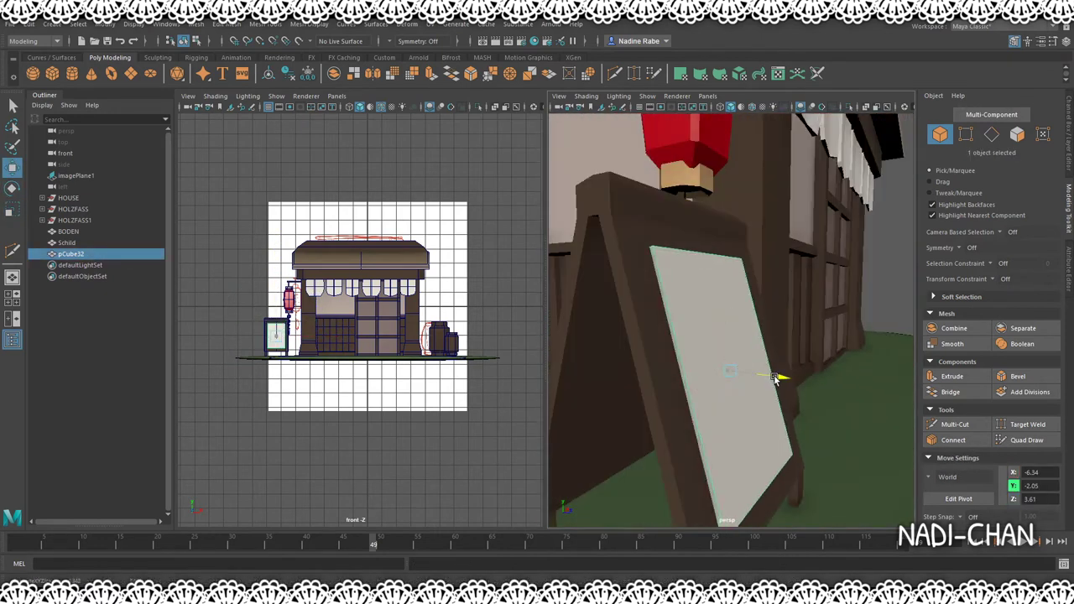
scroll(730, 319, "down", 5)
Place a small cube nail on the paper and duplicate it into four corner nails.
left_click(52, 73)
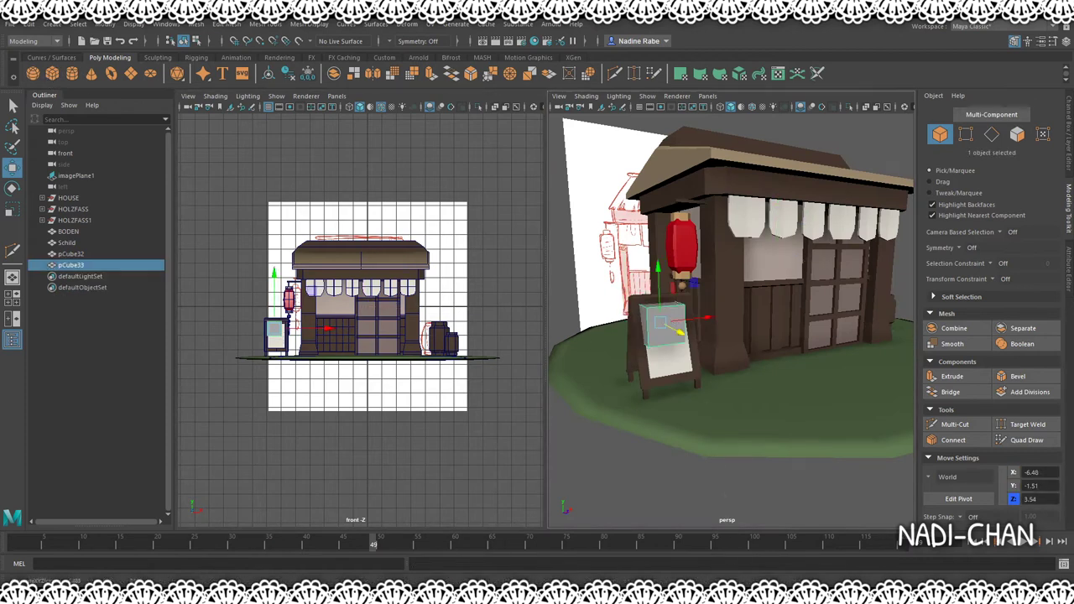
key("f")
left_click_drag(659, 319, 639, 323)
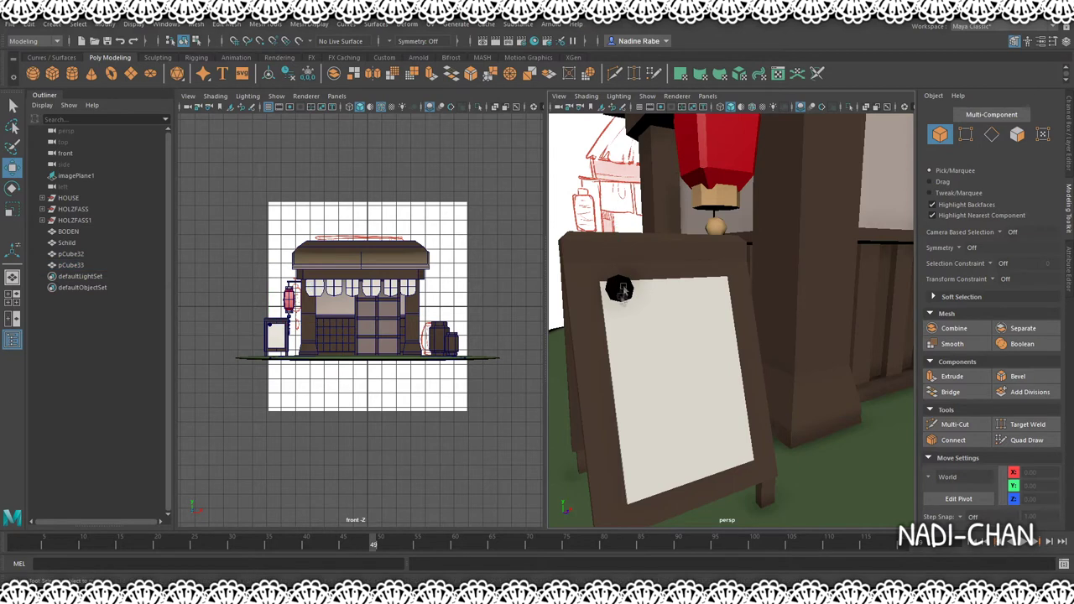
mouse_move(600, 248)
left_mouse_down("alt")
mouse_move(738, 308)
mouse_move(722, 319)
left_mouse_up("alt")
key("ctrl+d")
left_click(87, 268, "shift")
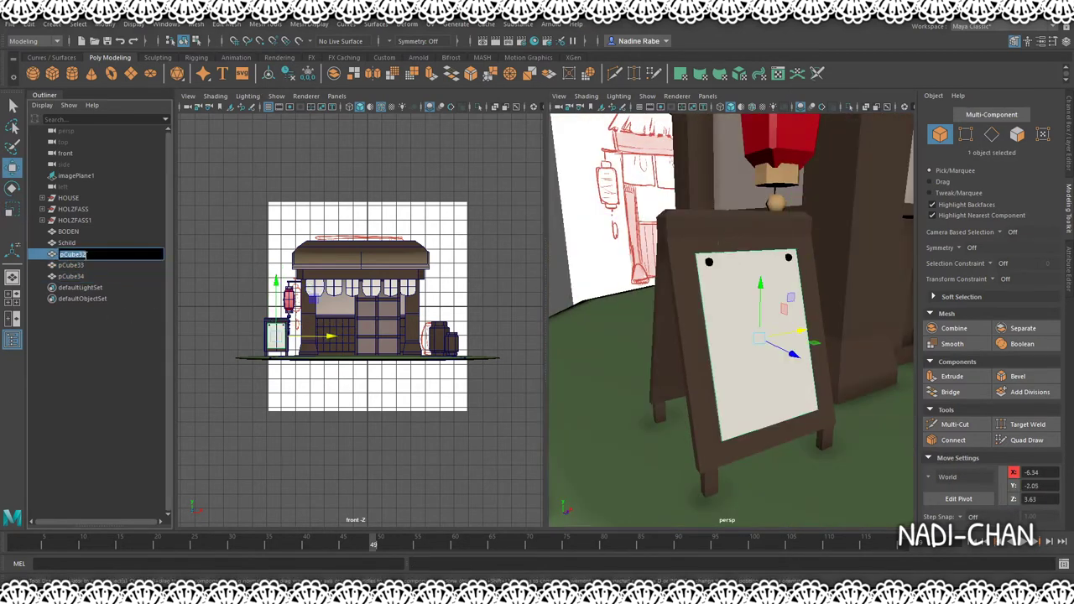
type("zettel")
left_click(66, 265, "shift")
key("ctrl+d")
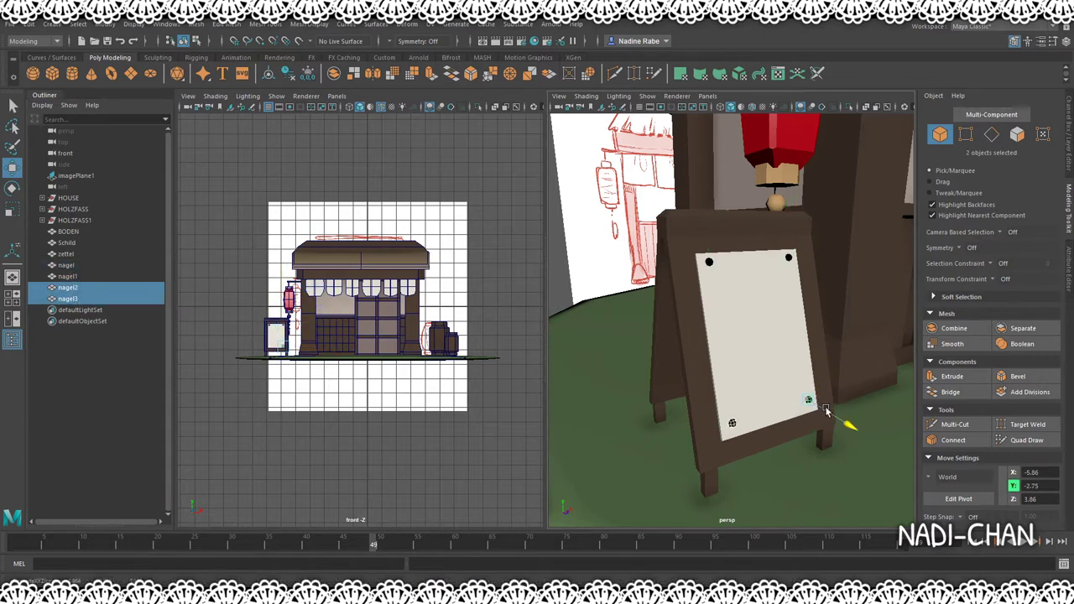
left_click(825, 411, "shift")
Parent the four nails and paper under the Schild sign board.
key("p")
key("e")
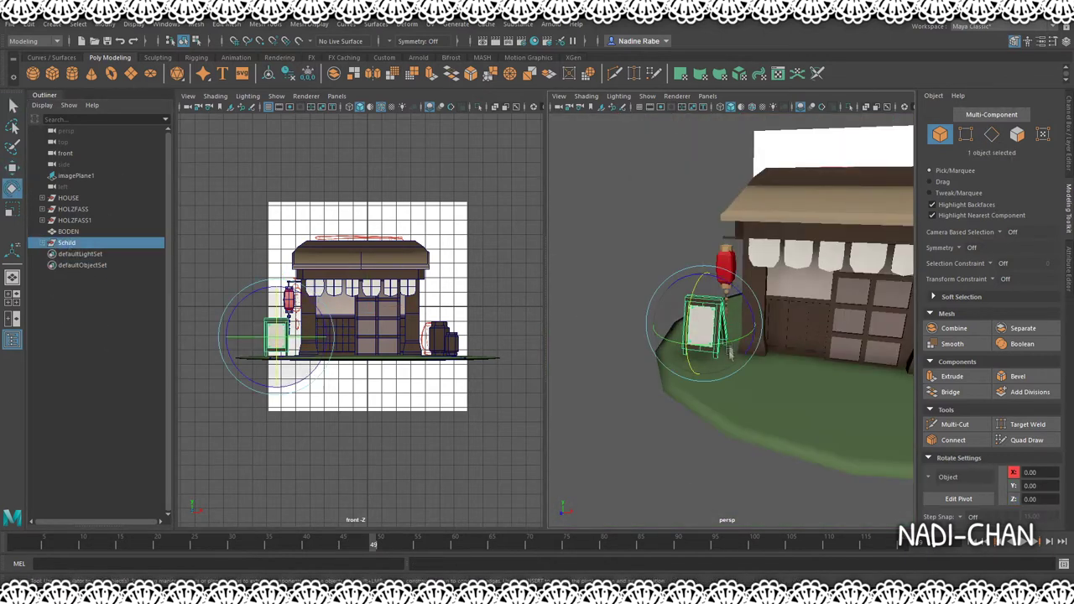
scroll(729, 352, "down", 5)
left_click(755, 437)
key("w")
mouse_move(755, 436)
left_mouse_down("alt")
mouse_move(805, 419)
mouse_move(739, 464)
mouse_move(767, 361)
mouse_move(637, 336)
mouse_move(684, 172)
mouse_move(738, 319)
left_mouse_up("alt")
left_click(767, 361)
left_click(597, 345)
scroll(595, 346, "up", 2)
Select the stall's roof and orbit to inspect its edges.
left_click(684, 172)
right_click_drag(738, 319, 746, 326, "shift")
left_click_drag(747, 325, 697, 327, "alt")
key("w")
mouse_move(679, 233)
left_mouse_down("alt")
mouse_move(662, 240)
mouse_move(694, 170)
left_mouse_up("alt")
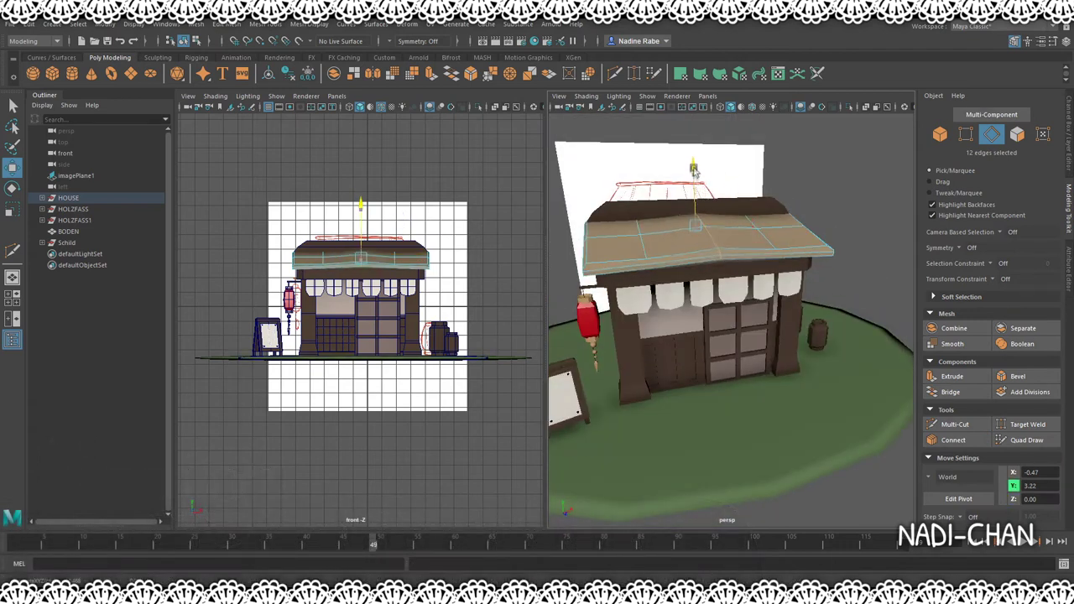
left_click_drag(860, 246, 754, 240, "alt")
Enable Soft Selection with Volume falloff at radius 5.00 for editing the roof's components.
key("F9")
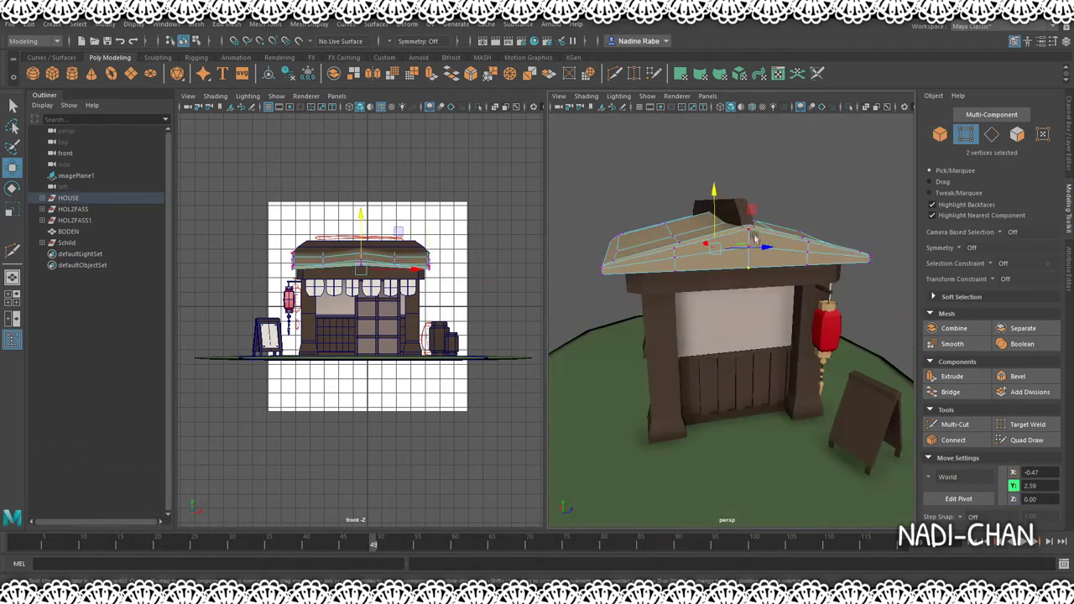
left_click(956, 297)
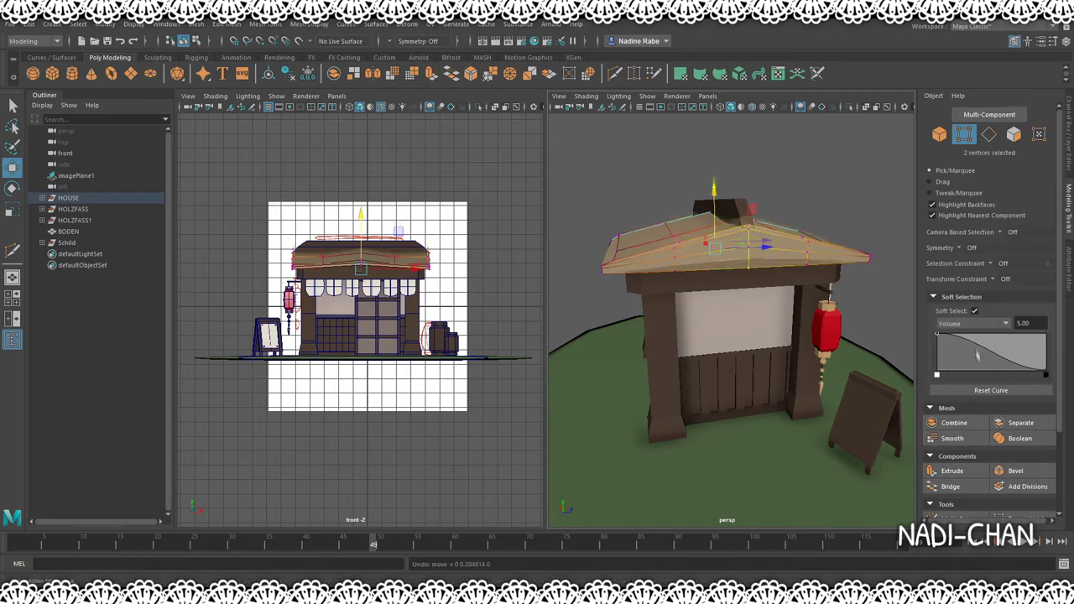
key("F8")
mouse_move(755, 235)
left_mouse_down("alt")
mouse_move(709, 201)
mouse_move(688, 253)
left_mouse_up("alt")
left_click(709, 206)
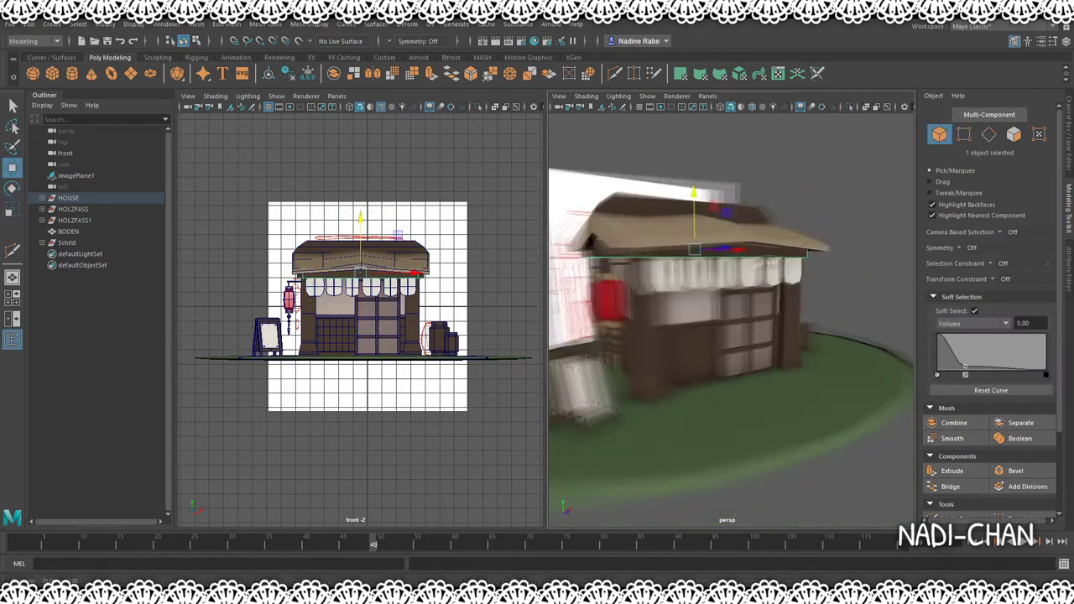
key("F7")
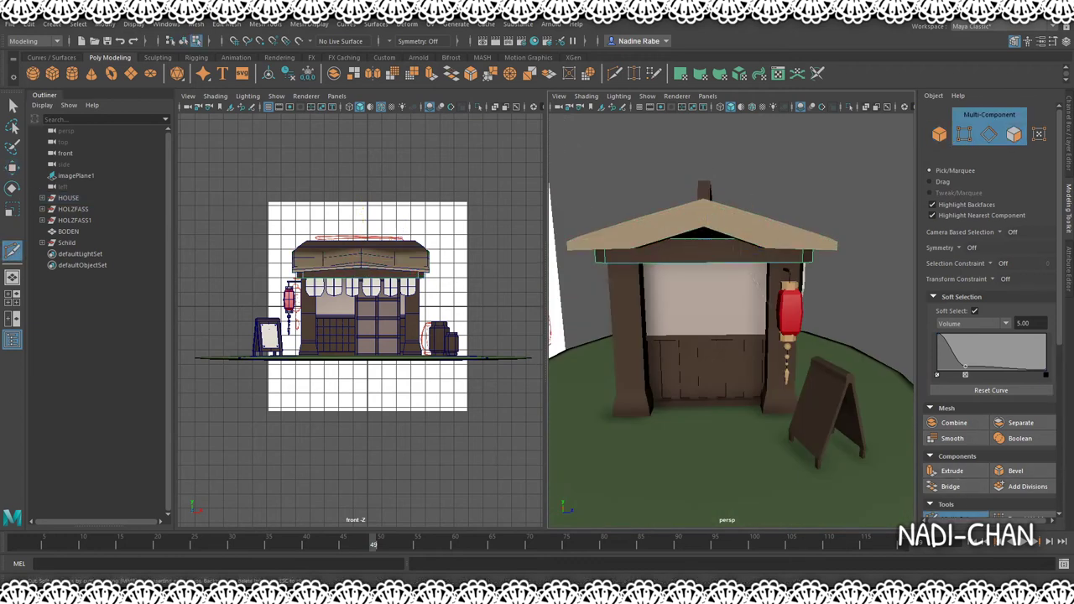
left_click_drag(730, 319, 713, 328, "alt")
scroll(730, 319, "up", 5)
Undo the last vertex move and cut new edges into the roof with Multi-Cut.
key("ctrl+z")
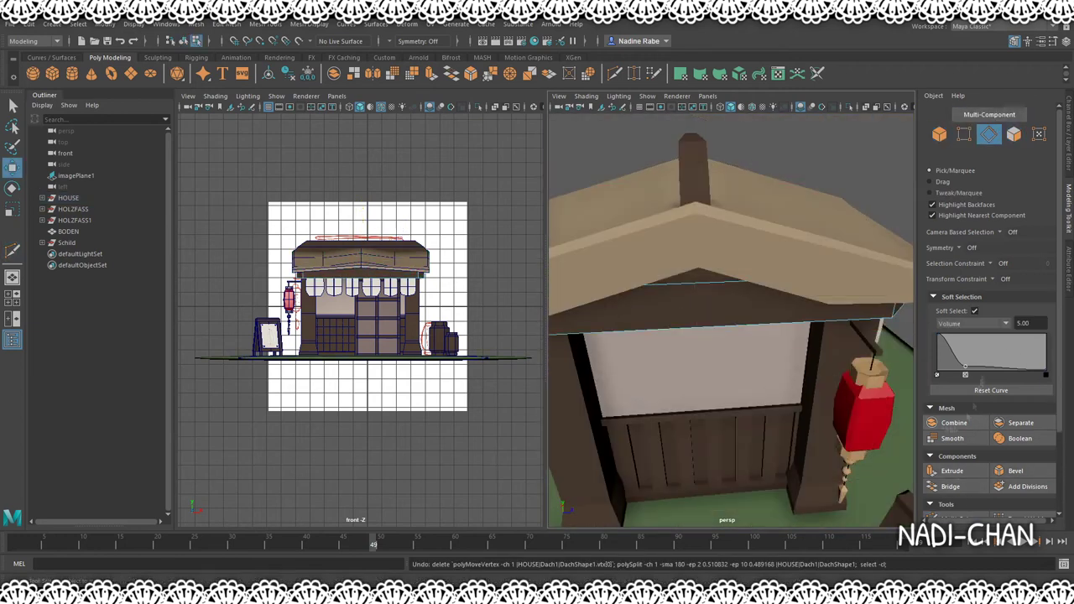
left_click(932, 296)
left_click(954, 423)
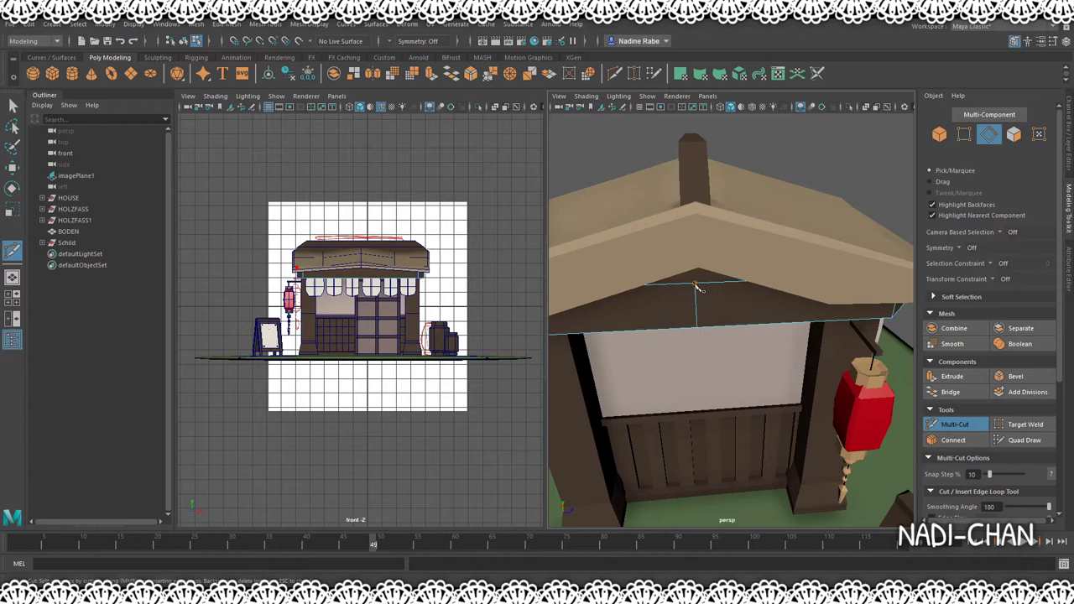
left_click_drag(697, 288, 743, 220, "alt")
left_click_drag(742, 258, 776, 223, "alt")
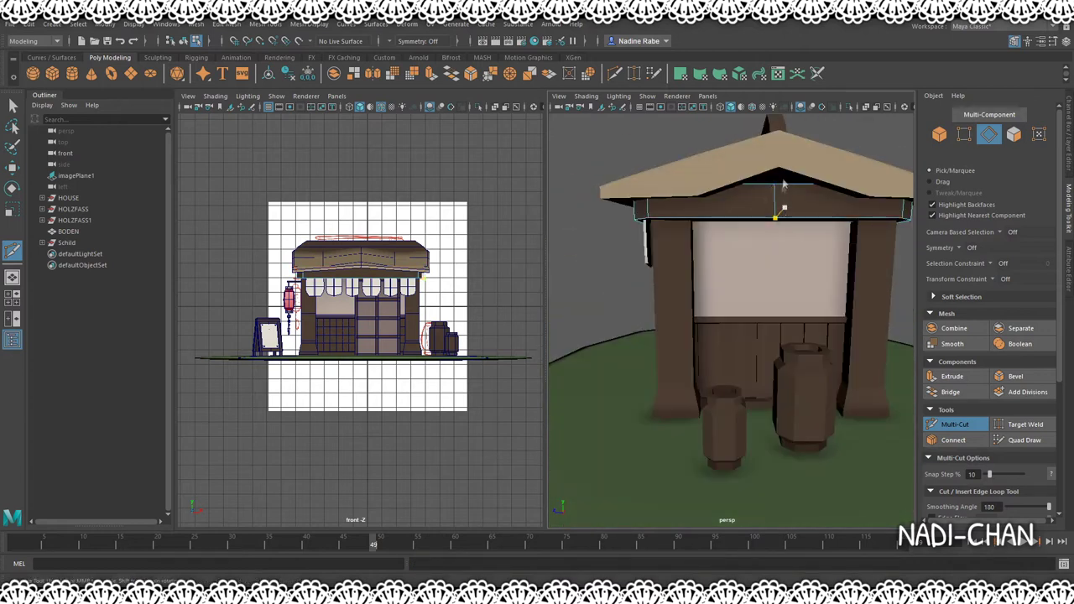
left_click_drag(783, 183, 755, 218, "alt")
key("w")
scroll(659, 227, "down", 5)
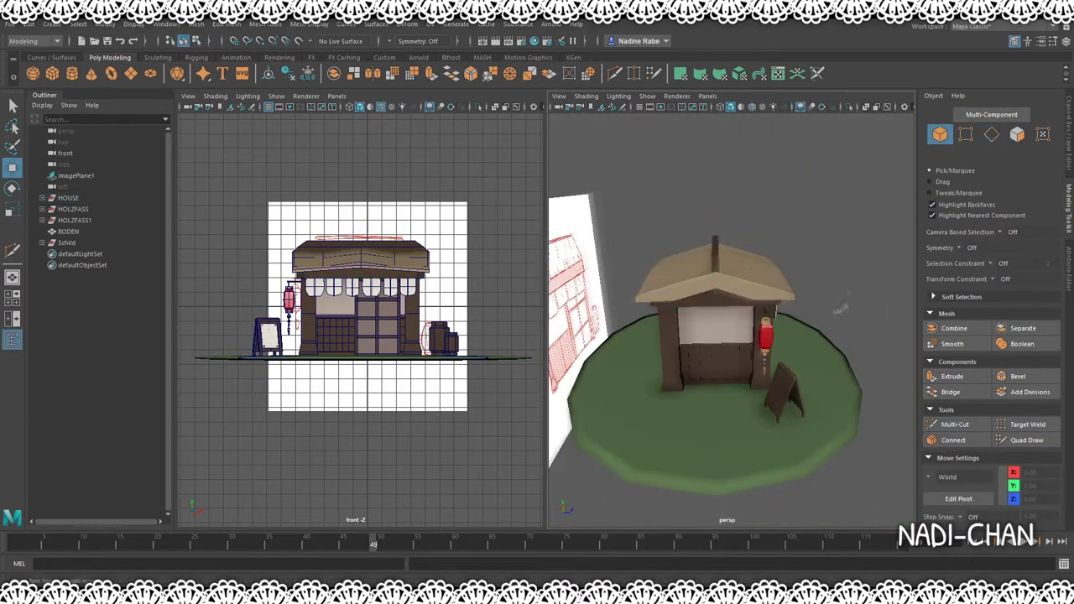
scroll(839, 309, "up", 5)
mouse_move(711, 185)
left_mouse_down("alt")
mouse_move(755, 209)
mouse_move(776, 267)
left_mouse_up("alt")
key("ctrl+shift+x")
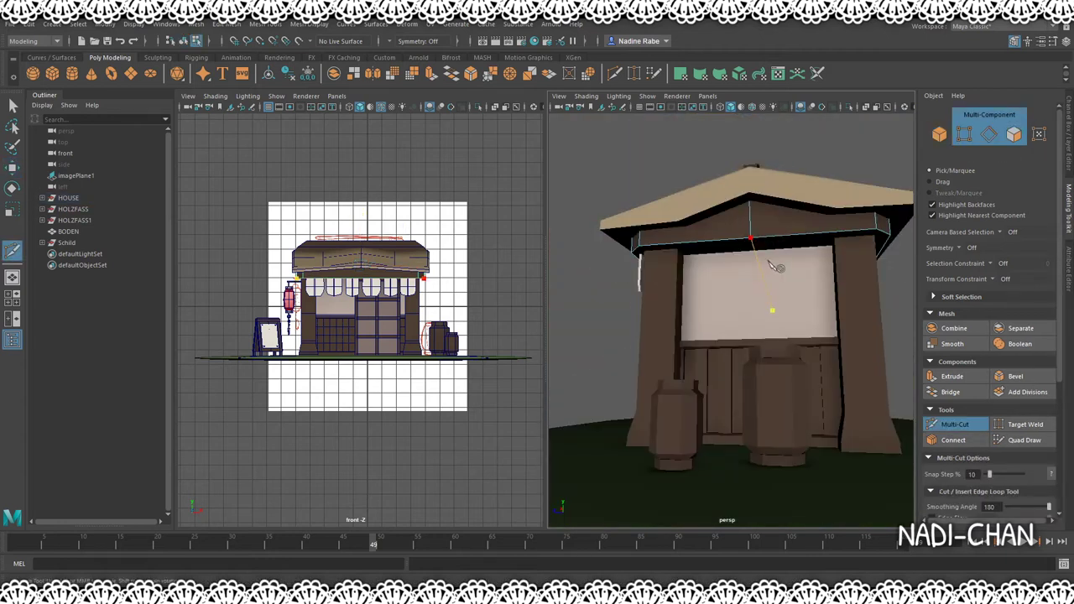
key("w")
Rework the individual roof pieces into a sharper central peak with the Move tool.
left_click(755, 201)
mouse_move(755, 202)
left_mouse_down("alt")
mouse_move(714, 240)
mouse_move(723, 230)
mouse_move(776, 254)
left_mouse_up("alt")
scroll(723, 230, "down", 4)
left_click(723, 251)
left_click(775, 306)
mouse_move(776, 307)
left_mouse_down("alt")
mouse_move(728, 283)
mouse_move(765, 276)
mouse_move(707, 348)
left_mouse_up("alt")
left_click(765, 277)
key("w")
scroll(707, 348, "up", 5)
Raise the wall's top gable edges into a point matching the roof peak.
key("F10")
left_click(743, 386)
left_click_drag(743, 386, 704, 352, "alt")
left_click_drag(704, 312, 737, 325, "alt")
left_click(736, 325, "shift")
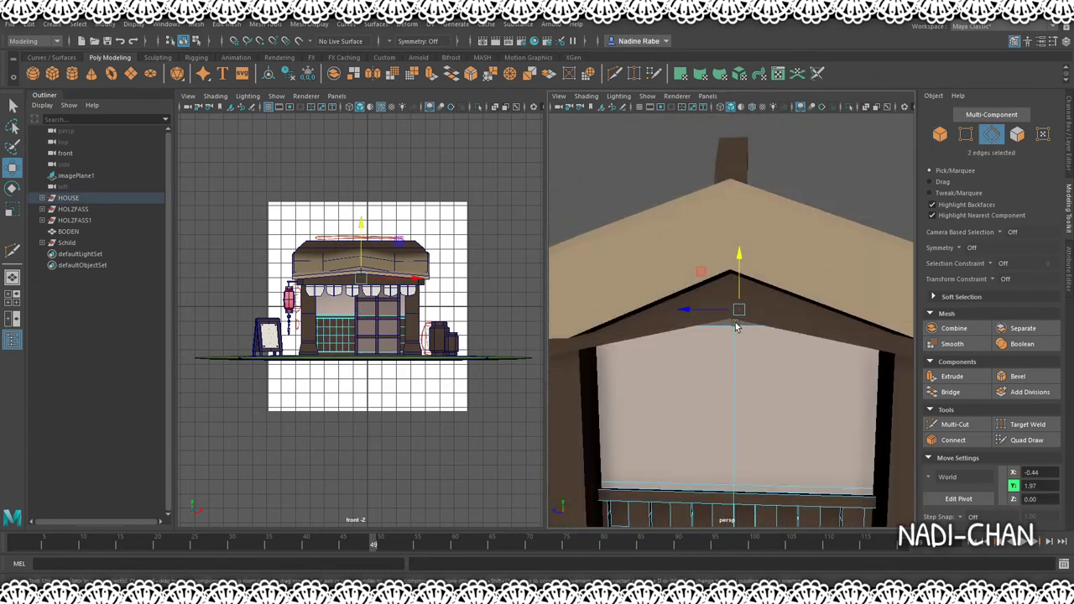
scroll(752, 288, "down", 5)
left_click_drag(753, 288, 797, 260, "alt")
left_click(797, 260)
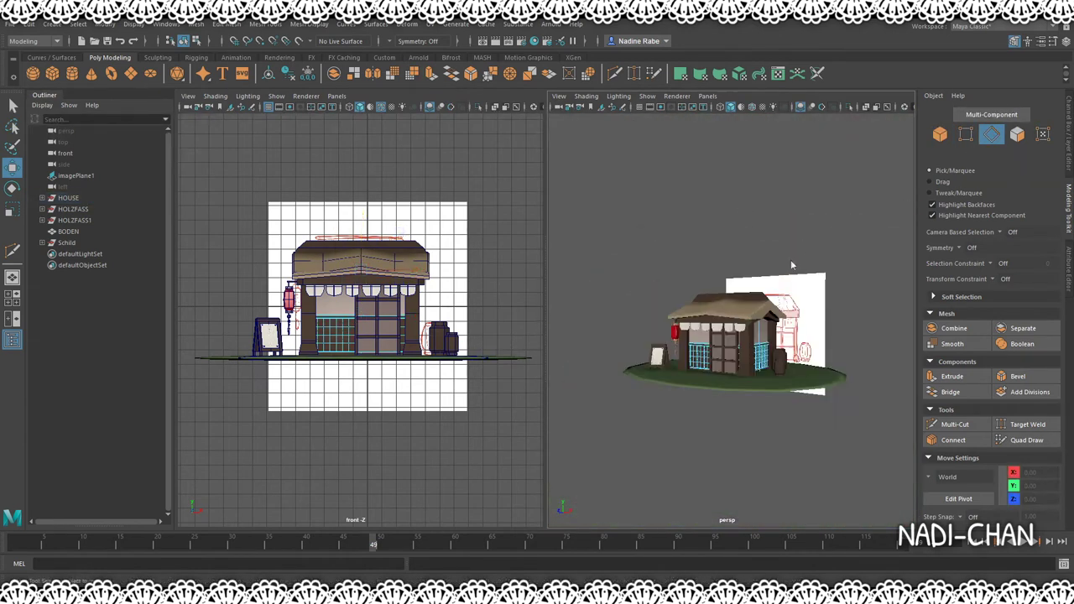
Return to object mode, deselect HOUSE and view the house from the side.
key("F8")
scroll(732, 406, "up", 5)
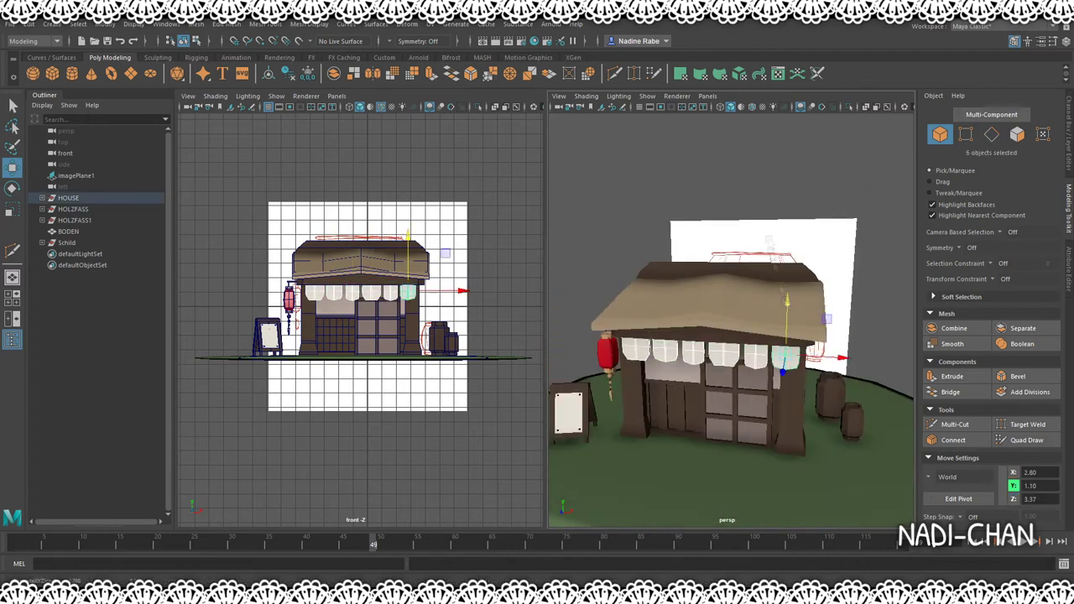
left_click(873, 193)
left_click_drag(755, 352, 838, 344, "alt")
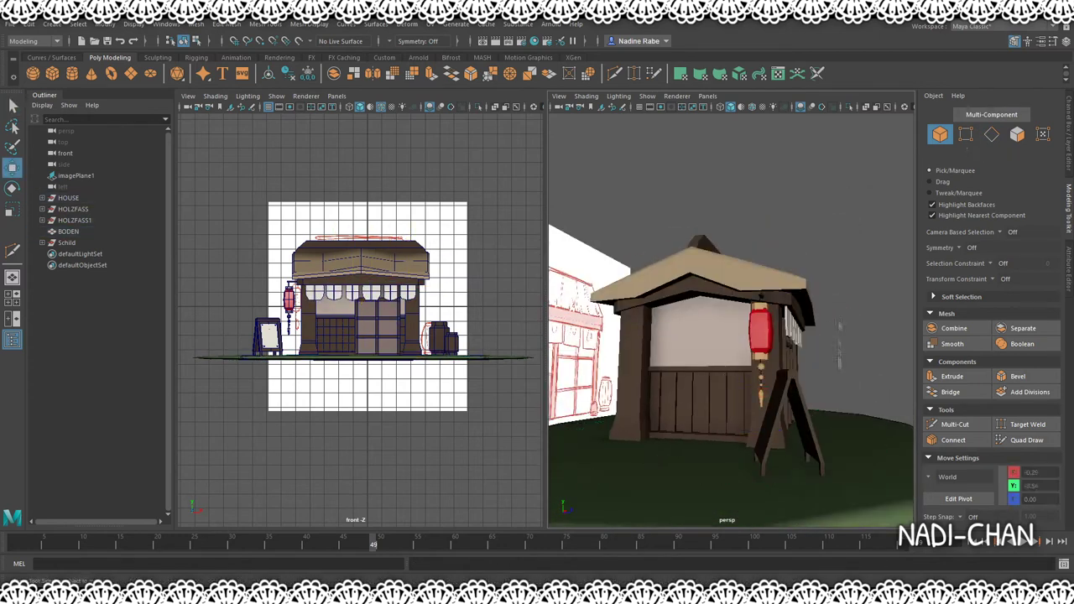
scroll(839, 344, "down", 5)
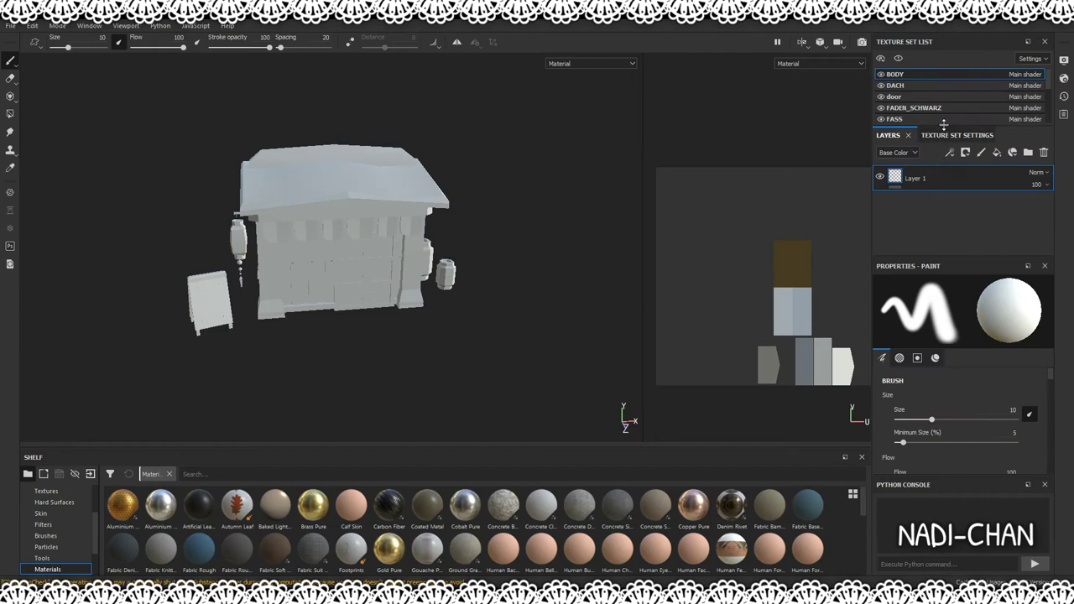
Apply the Fabric Suit Vintage material to the Tuch texture set.
left_click_drag(944, 124, 944, 214)
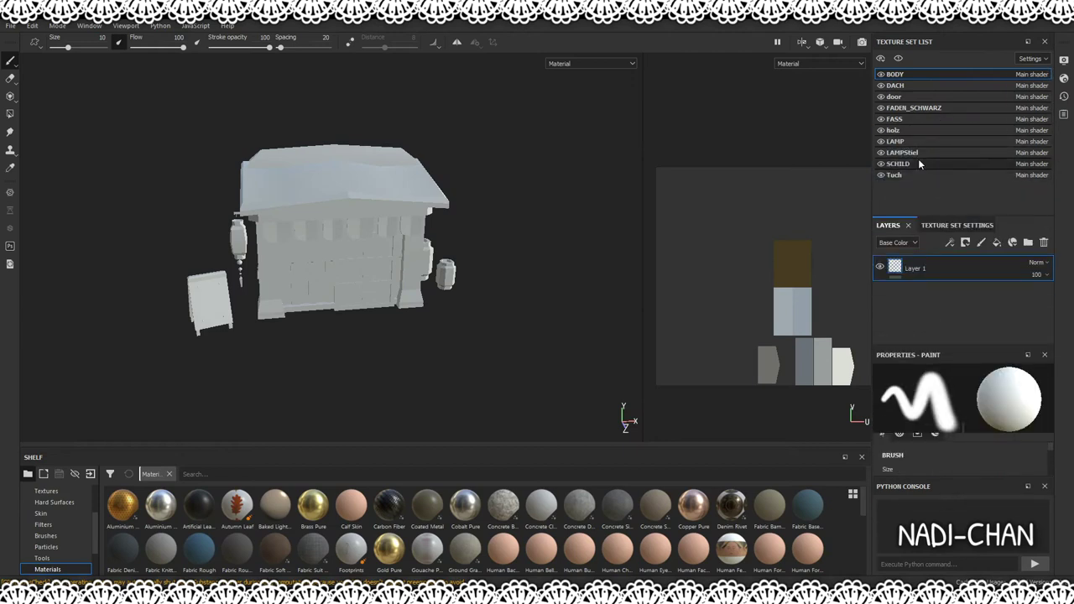
left_click(894, 174)
left_click_drag(679, 361, 682, 362)
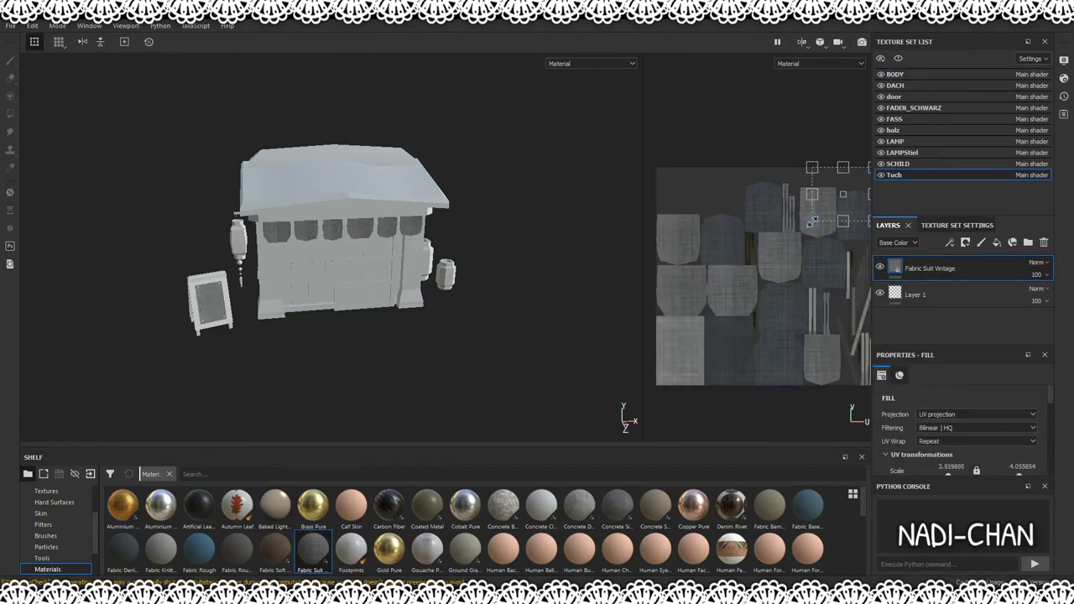
left_click_drag(968, 217, 968, 221)
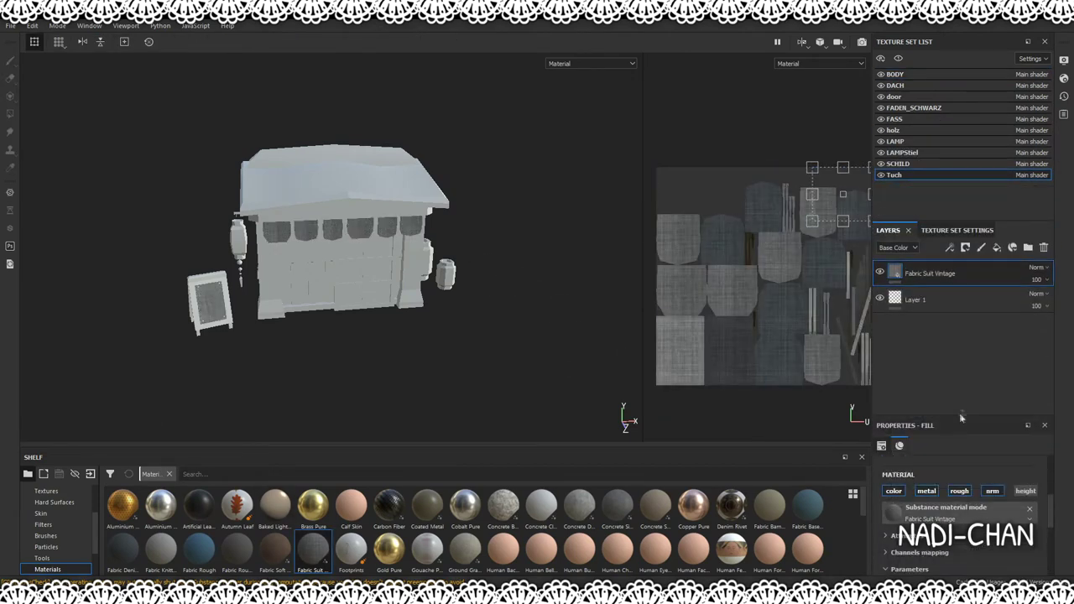
left_click_drag(922, 348, 922, 370)
Add a white fill layer at 57 opacity and a red fill layer with a black mask.
left_click(997, 247)
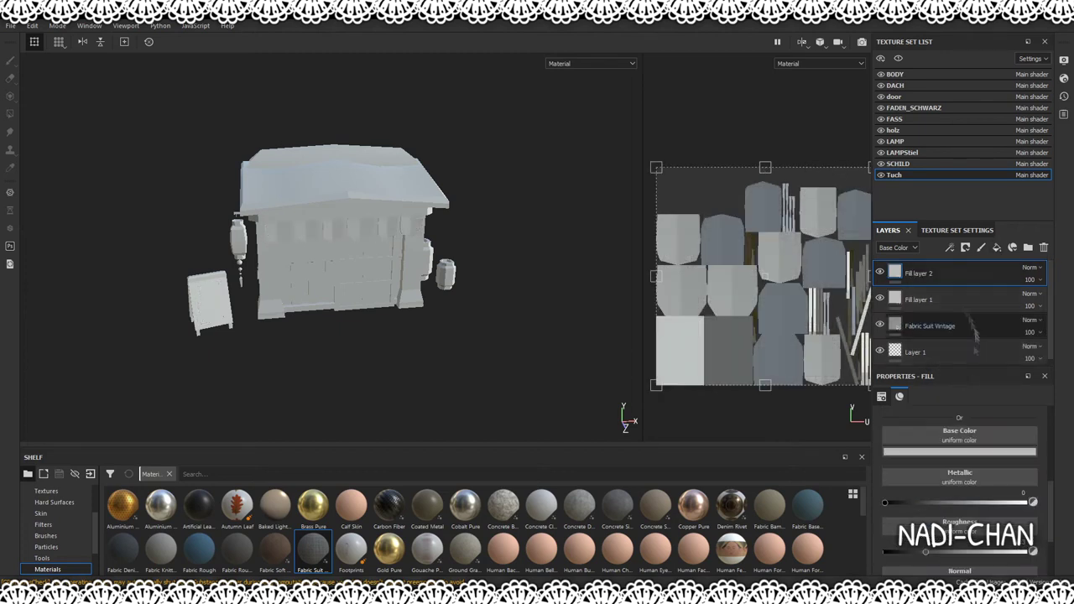
scroll(951, 460, "down", 5)
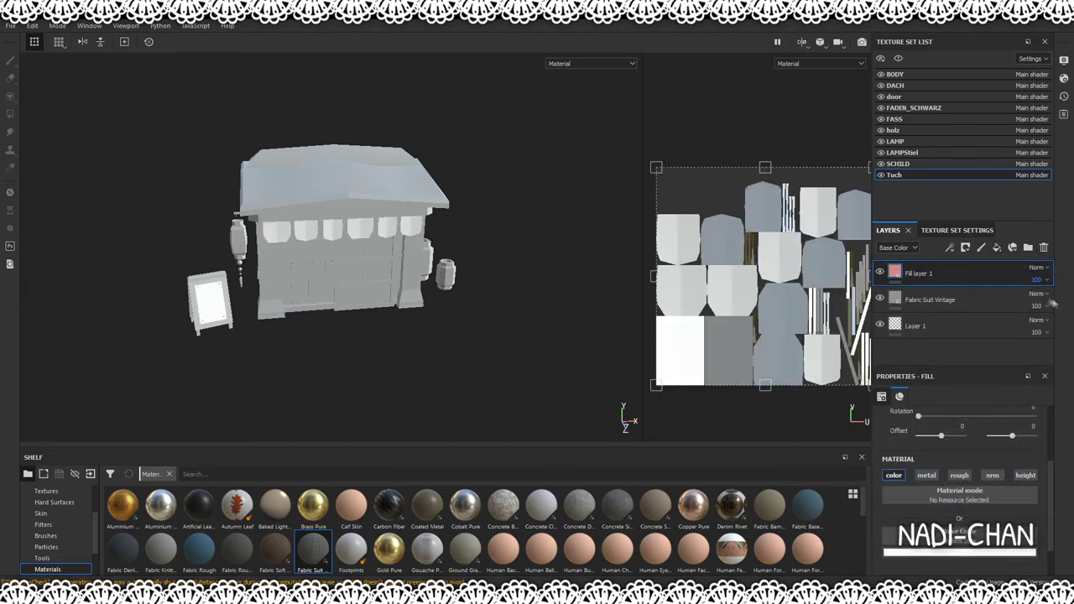
scroll(313, 312, "up", 3)
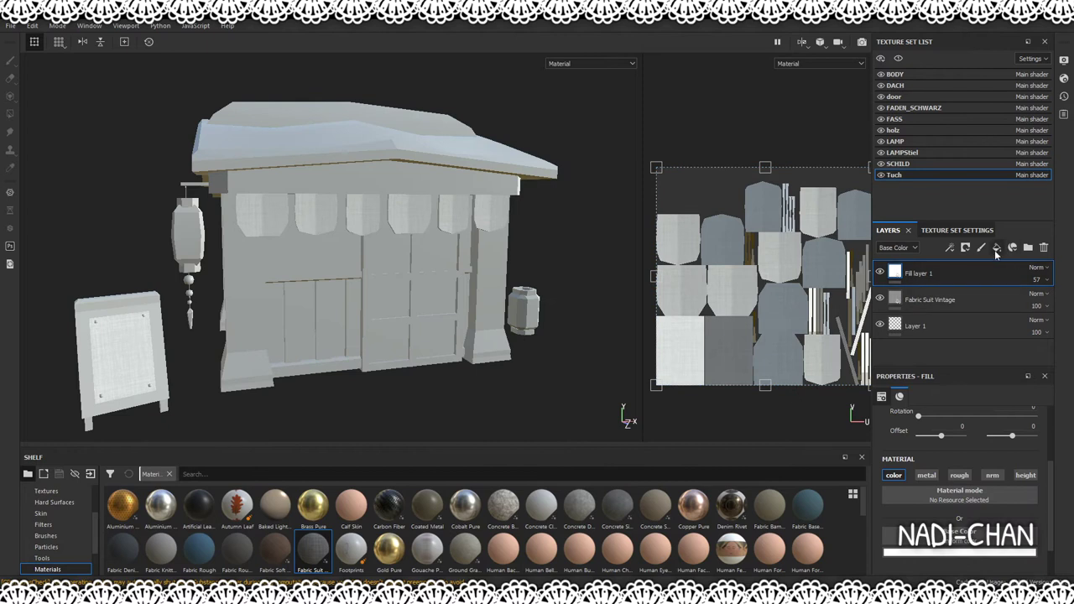
left_click(996, 249)
left_click(964, 247)
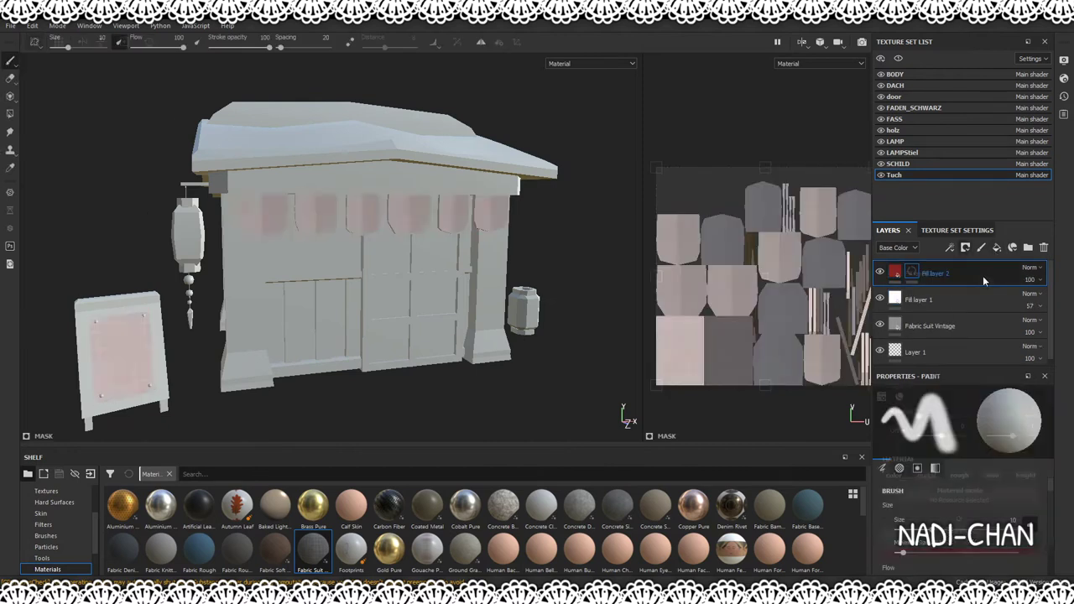
Stamp red Flower Sakura alpha blossoms onto the two end Tuch banners.
left_click(44, 513)
scroll(323, 529, "down", 2)
scroll(322, 528, "down", 2)
scroll(323, 528, "down", 2)
scroll(323, 529, "down", 2)
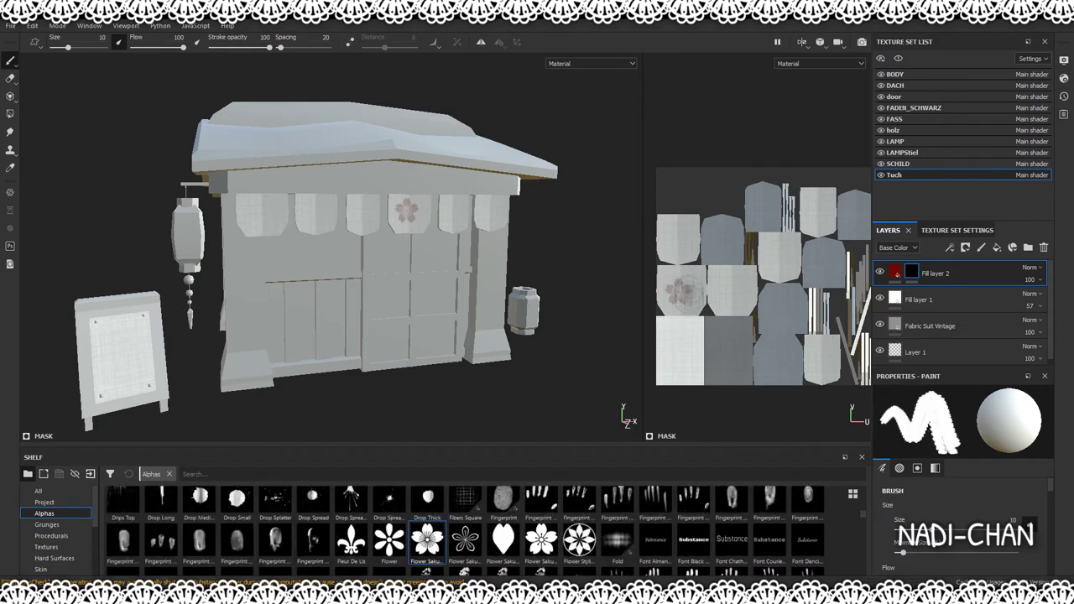
scroll(677, 292, "up", 3)
scroll(677, 292, "down", 1)
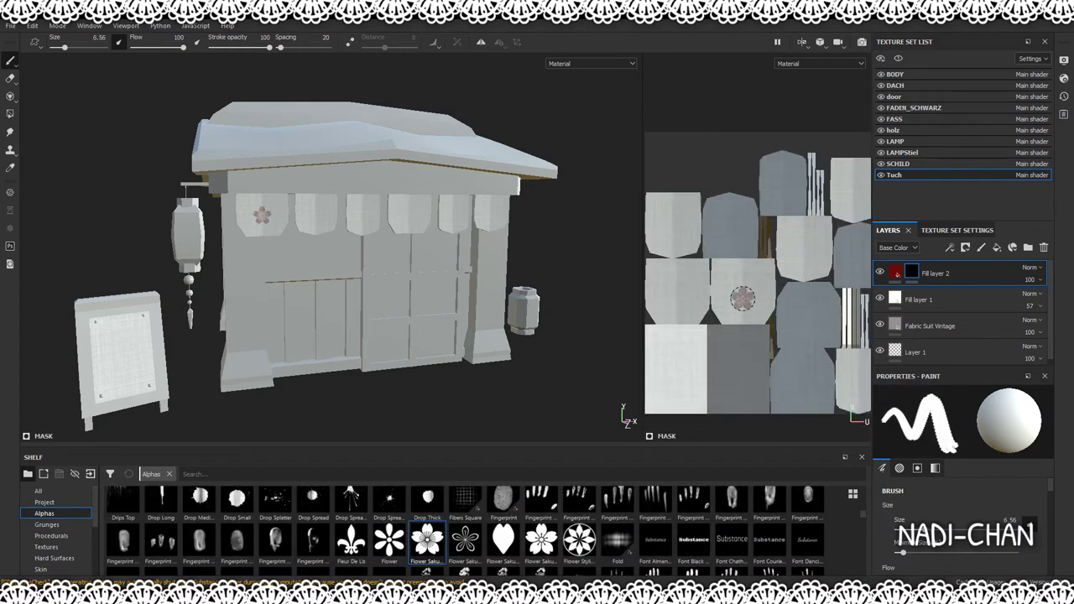
scroll(801, 260, "down", 1)
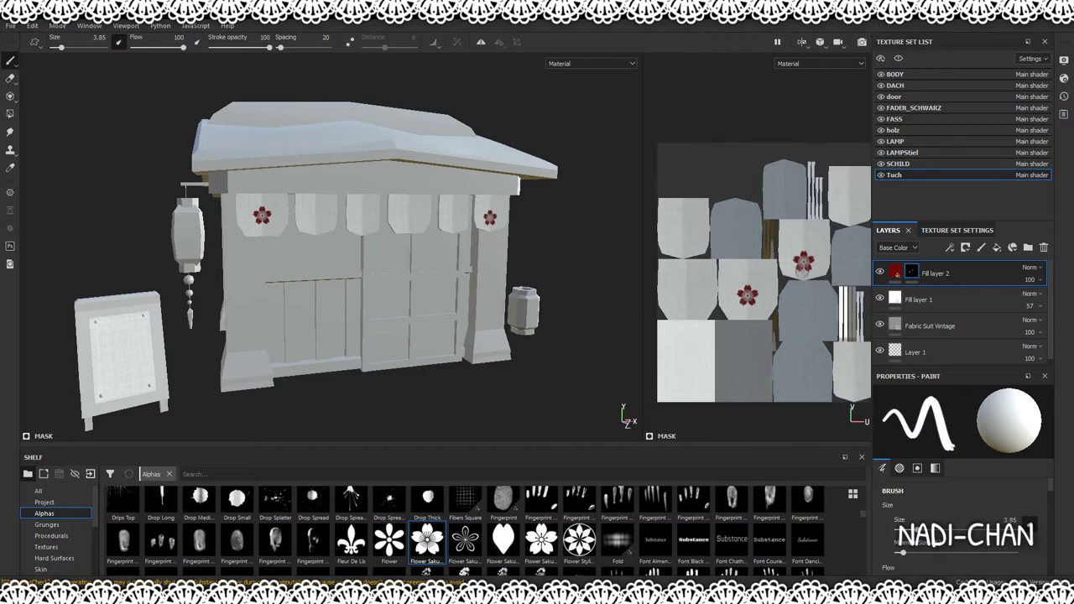
scroll(755, 302, "down", 1)
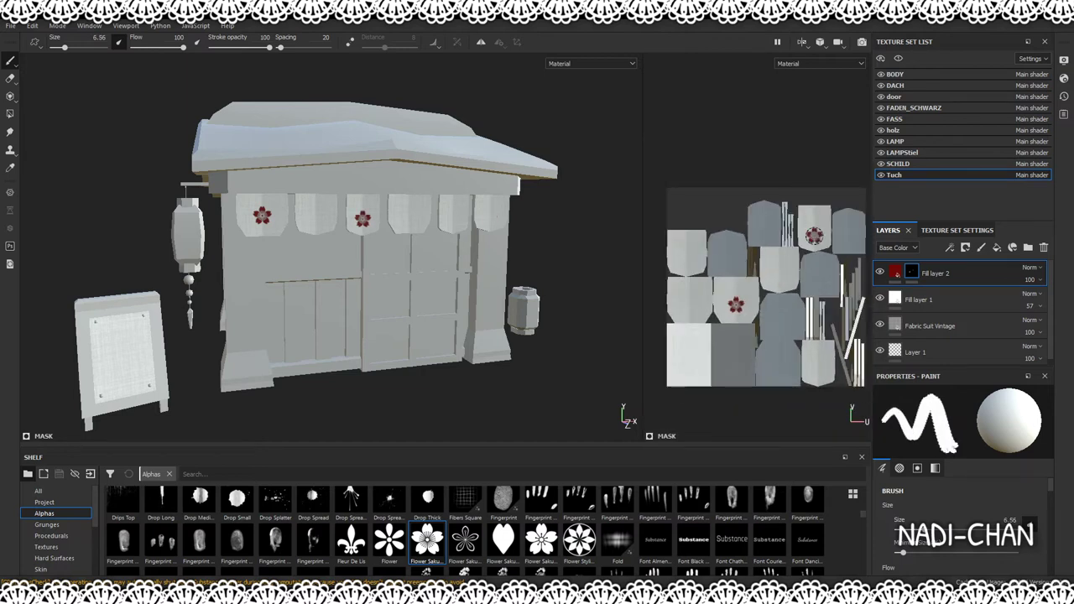
Undo one flower stamp and place a red blossom on the sign's paper.
key("ctrl+z")
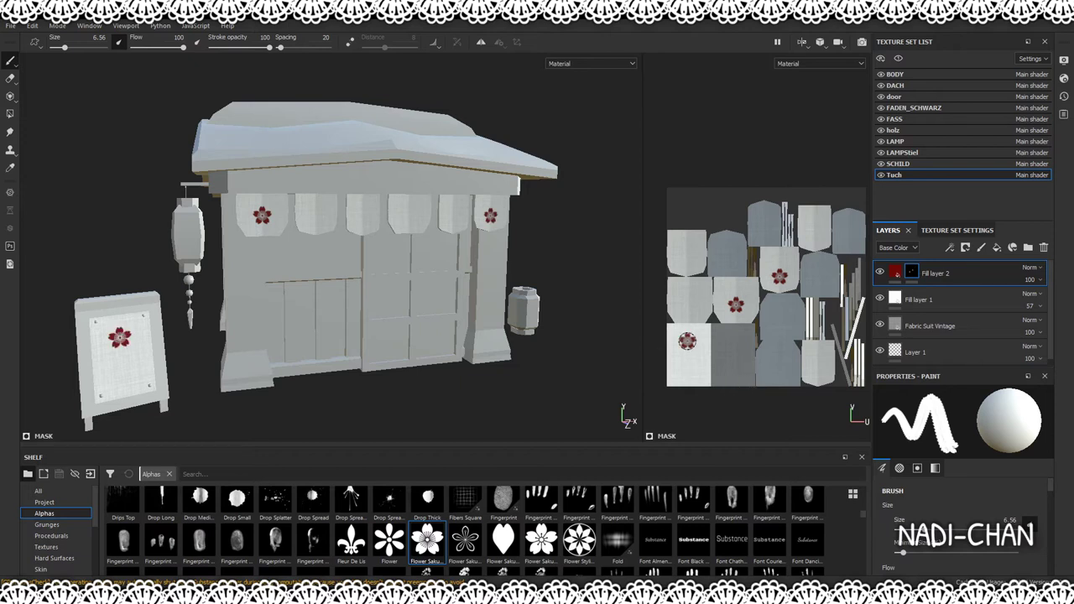
scroll(489, 536, "down", 2)
scroll(489, 536, "down", 2)
scroll(489, 535, "down", 2)
scroll(489, 535, "down", 2)
scroll(489, 535, "down", 2)
scroll(489, 535, "down", 2)
scroll(489, 535, "down", 2)
scroll(309, 538, "down", 2)
scroll(309, 538, "up", 5)
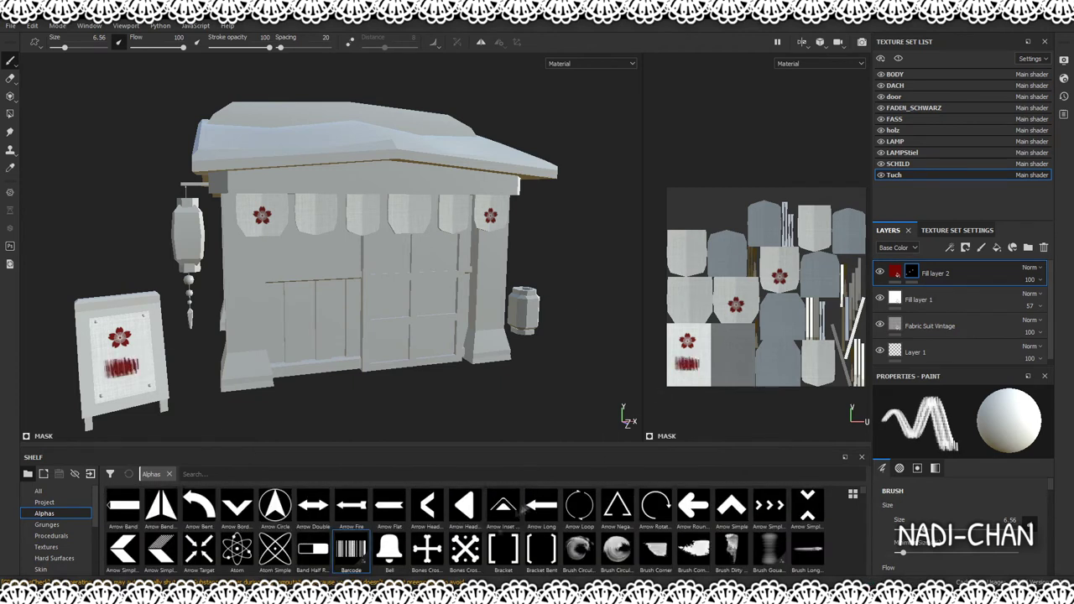
scroll(682, 357, "up", 3)
scroll(675, 344, "up", 2)
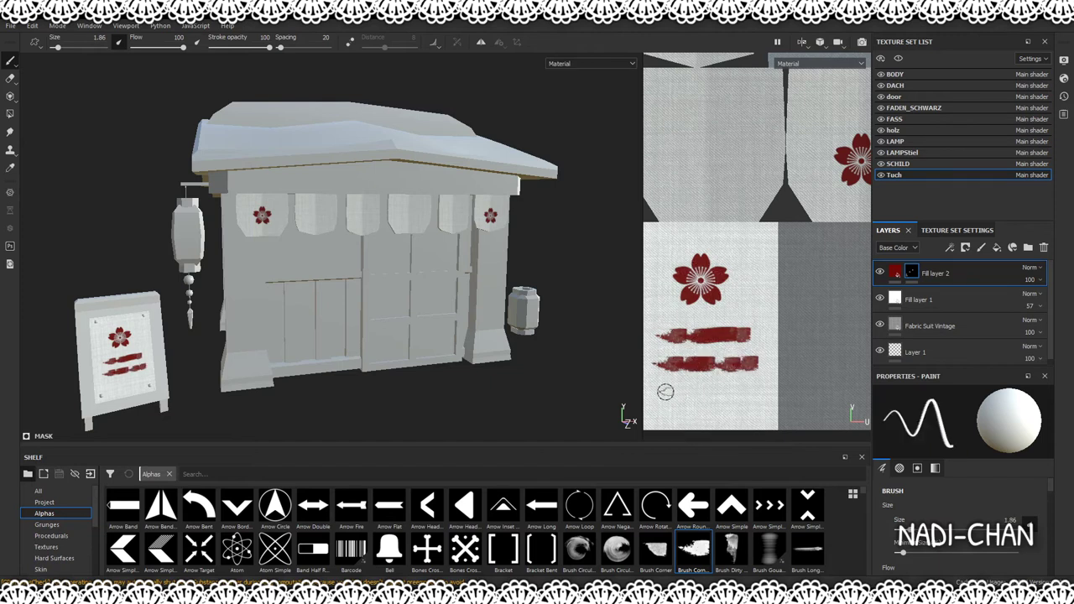
Paint red writing-like brush strokes beneath the flower on the sign.
right_click_drag(675, 405, 661, 404, "ctrl")
left_click_drag(661, 405, 703, 404)
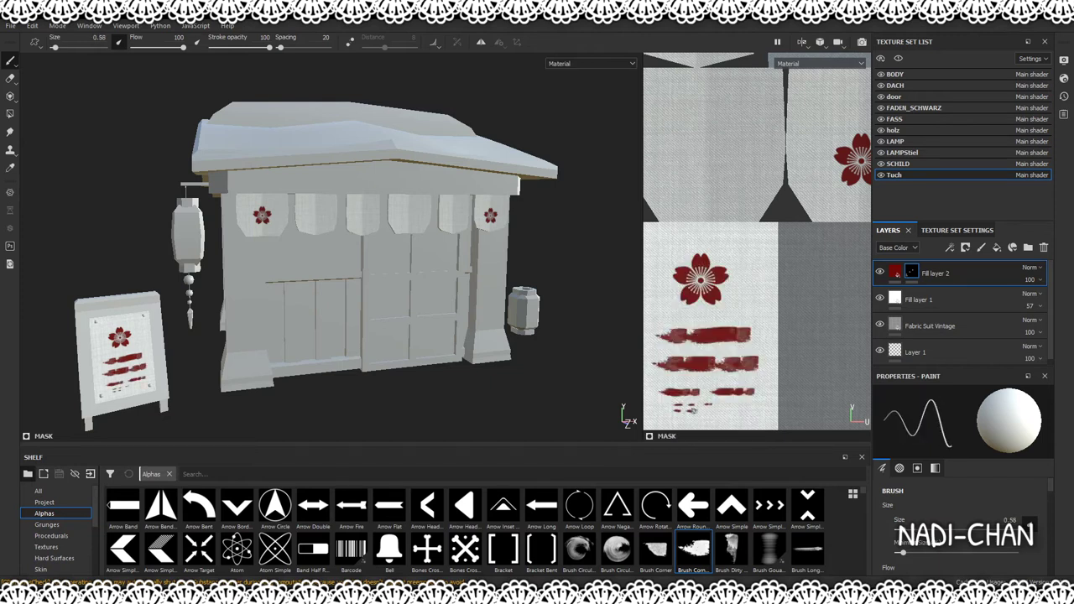
scroll(703, 316, "down", 1)
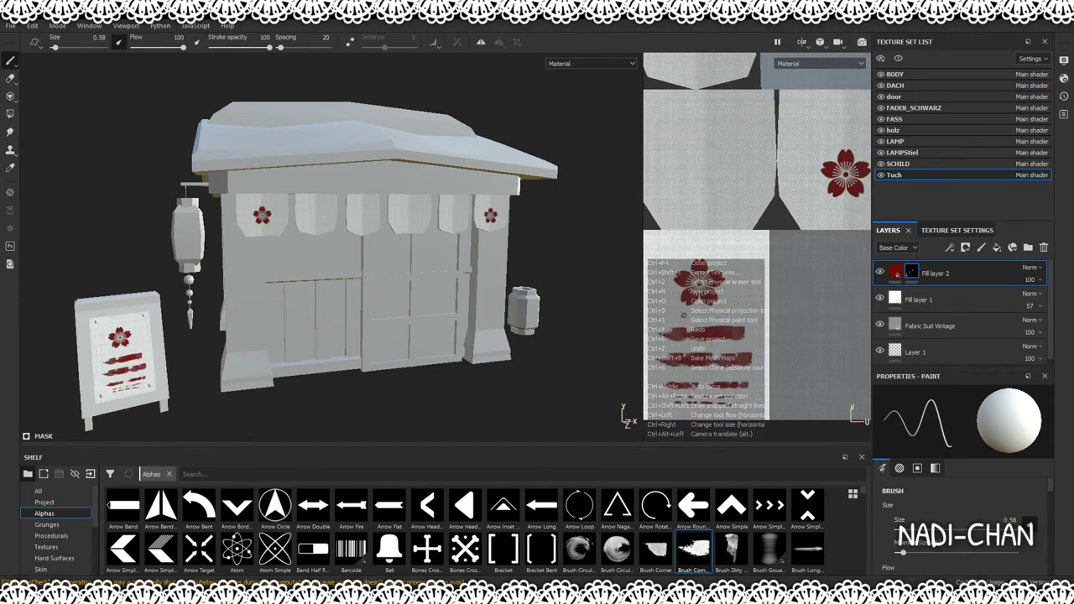
mouse_move(736, 263)
right_mouse_down("ctrl")
mouse_move(751, 262)
mouse_move(733, 255)
right_mouse_up("ctrl")
scroll(734, 279, "up", 1)
left_click_drag(743, 267, 749, 266)
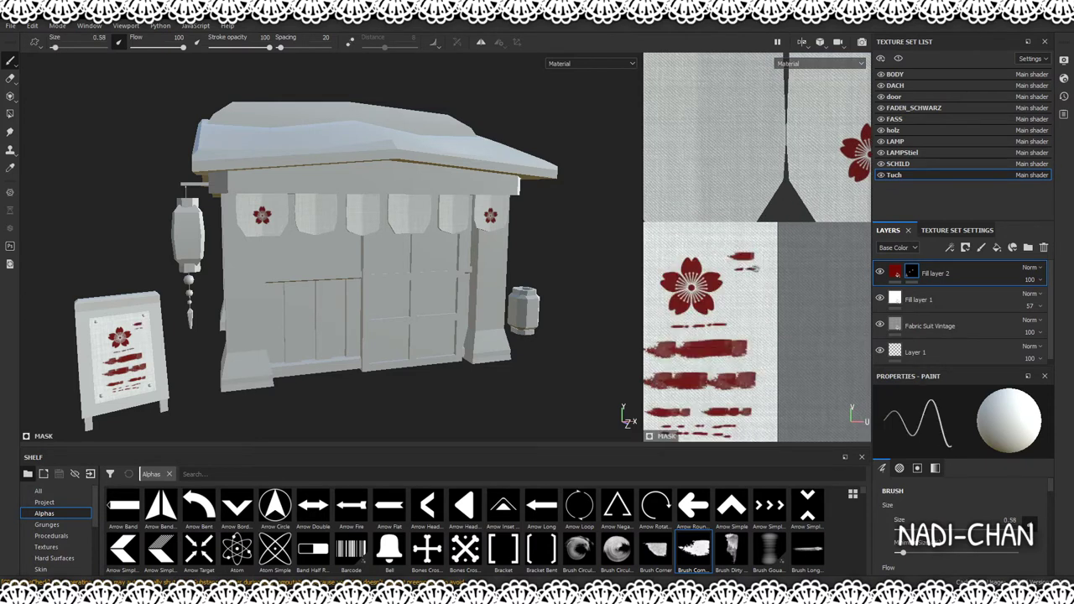
left_click(902, 152)
Give the LAMPStiel stem Brass Pure with Fabric Suit Vintage over it, and the lantern body Silver Pure.
left_click(46, 546)
left_click(47, 557)
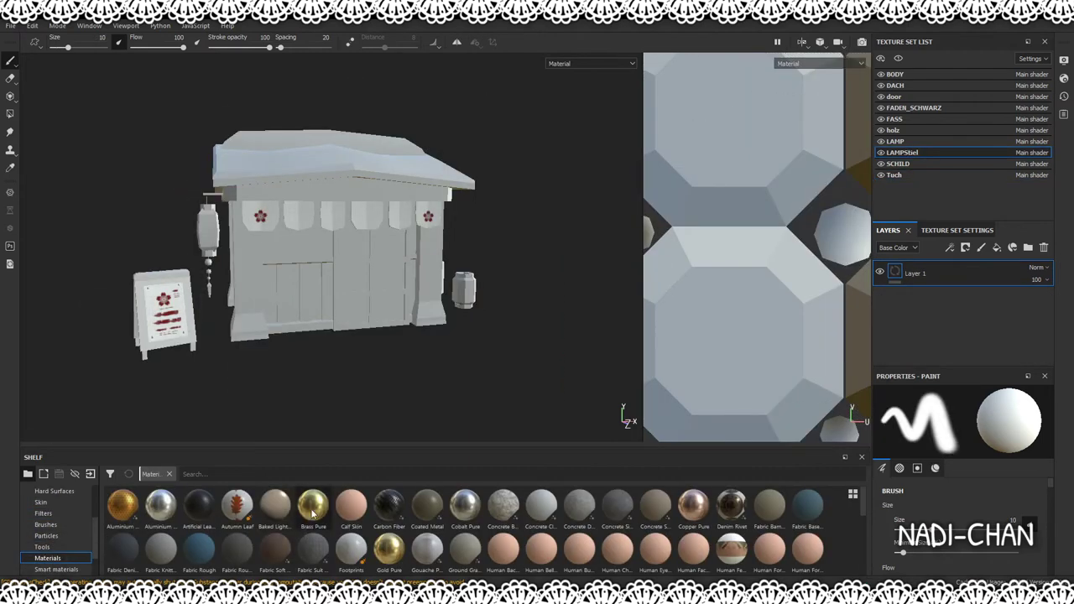
double_click(312, 507)
double_click(311, 549)
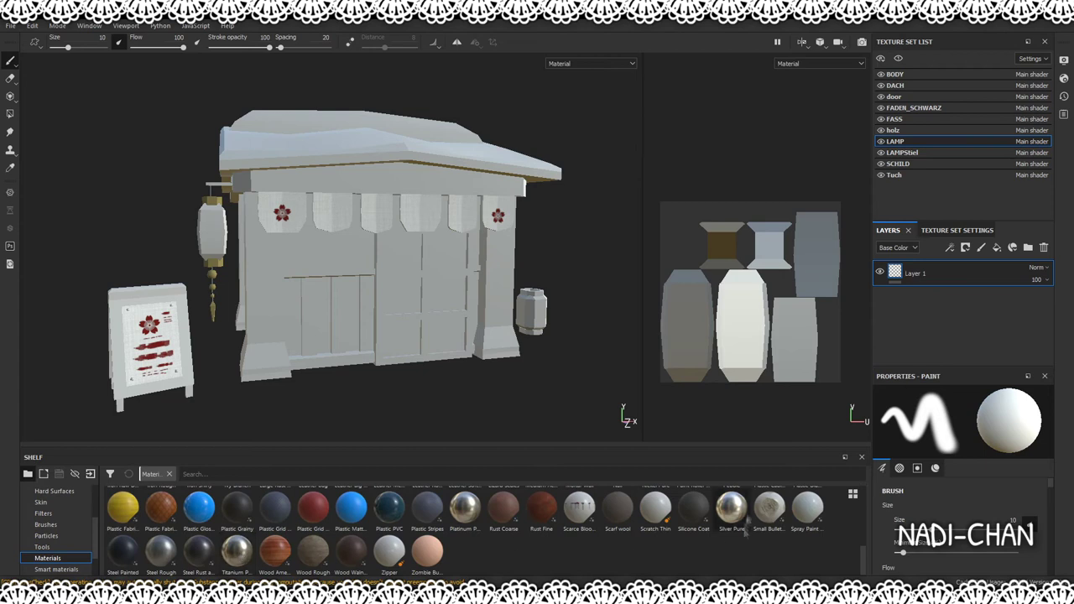
left_click_drag(745, 531, 214, 239)
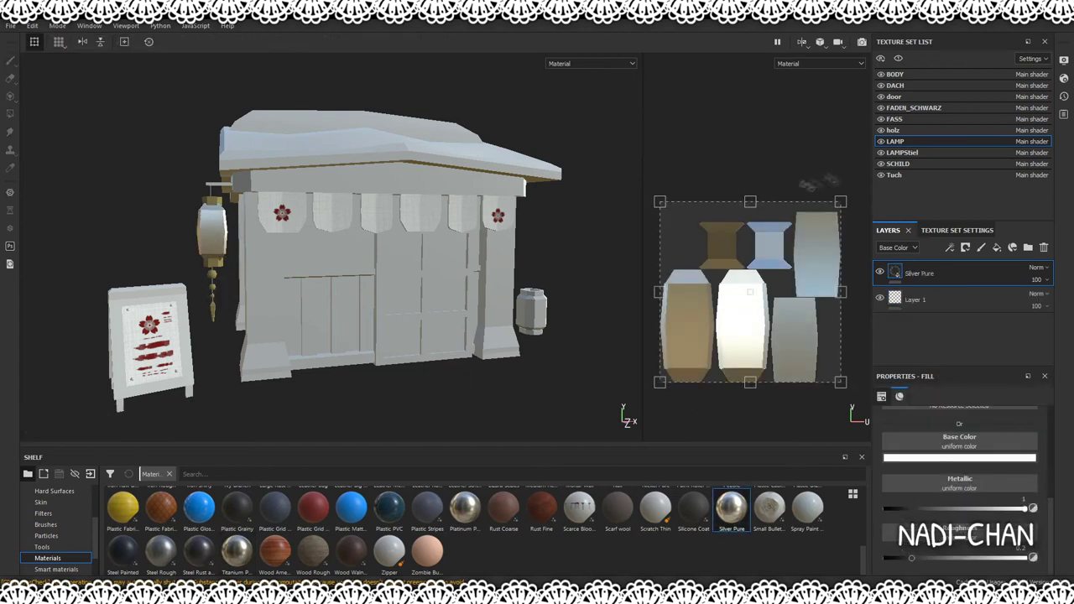
Layer Fabric Suit Vintage over the lantern's red and blend the LAMPStiel fabric in at 64 opacity.
left_click(895, 174)
scroll(988, 433, "down", 2)
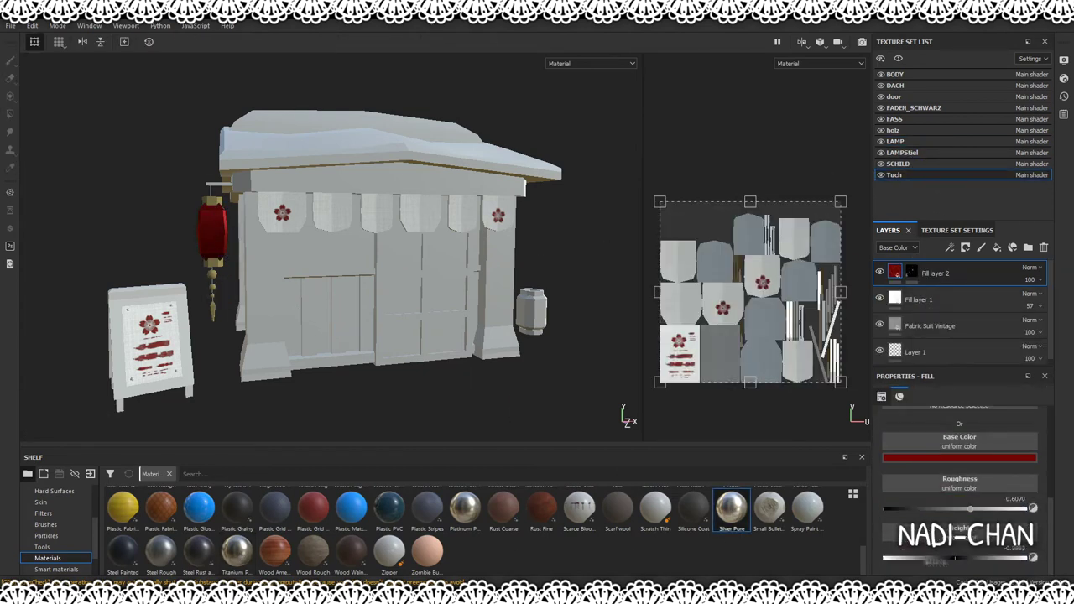
left_click(895, 141)
scroll(479, 528, "up", 5)
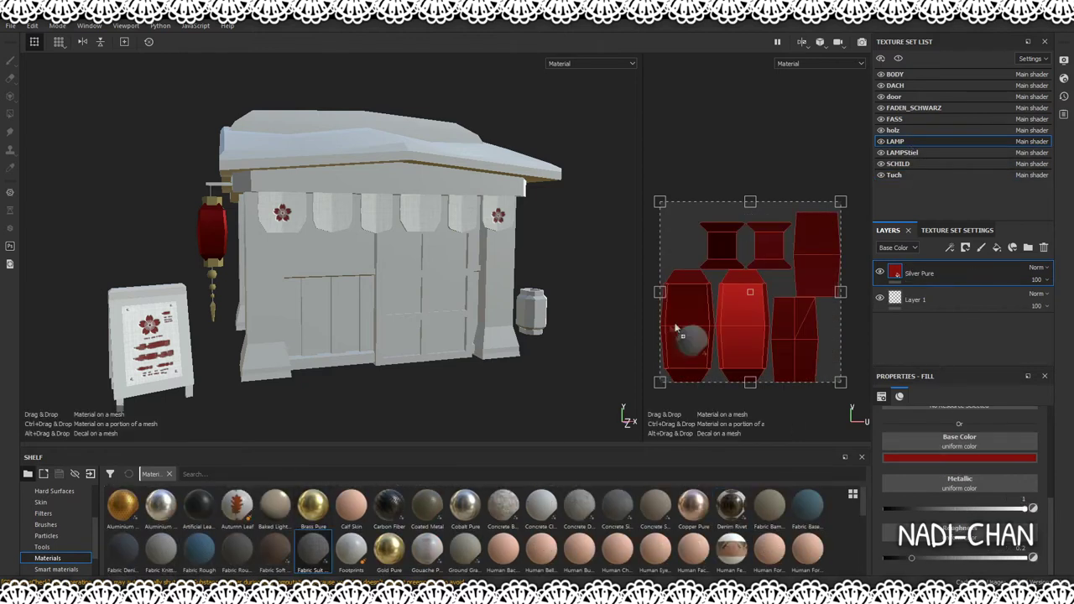
left_click_drag(312, 549, 948, 286)
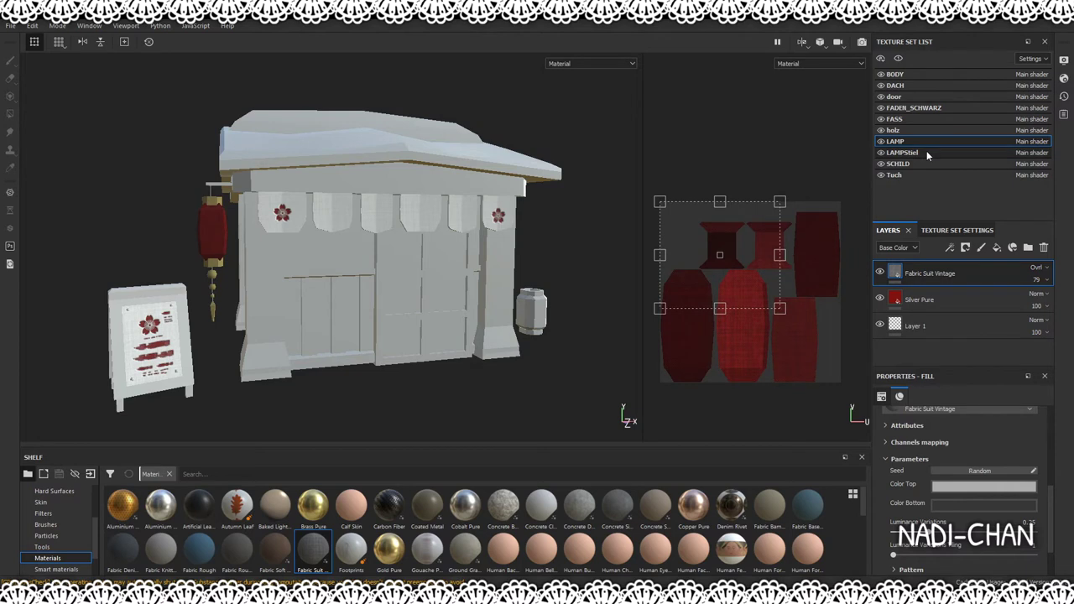
left_click(901, 152)
left_click_drag(1046, 285, 1053, 306)
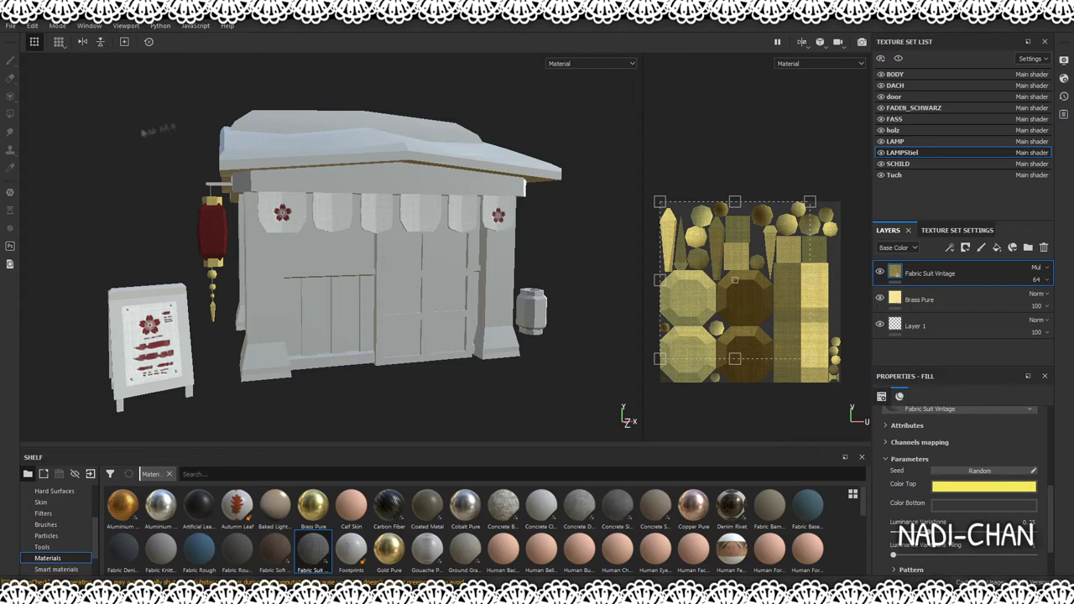
Add a plain white fill layer on top of the LAMP texture set.
left_click(895, 141)
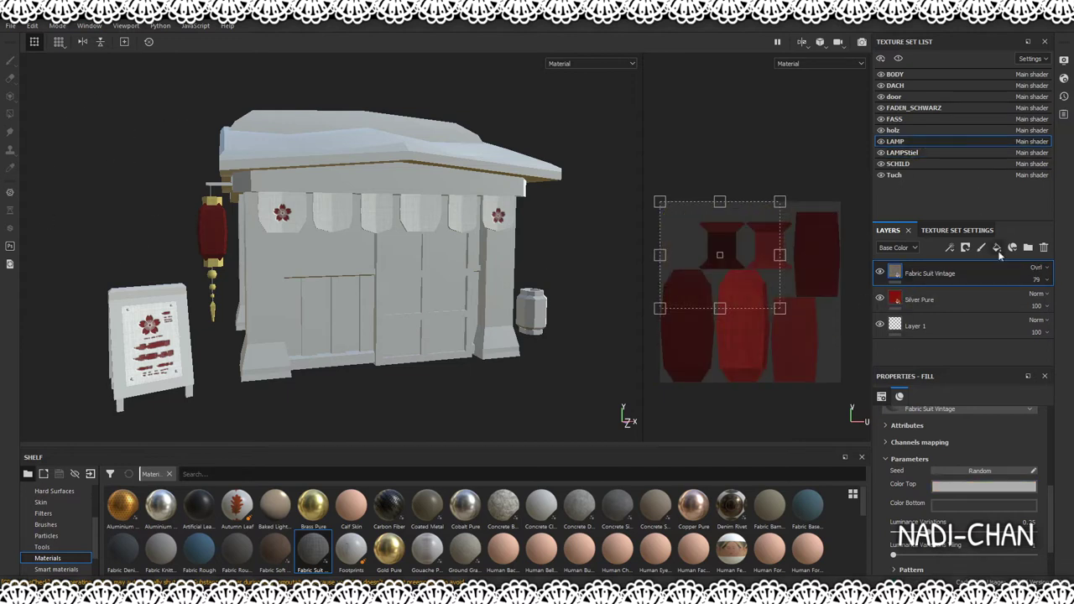
left_click(997, 247)
scroll(930, 483, "down", 1)
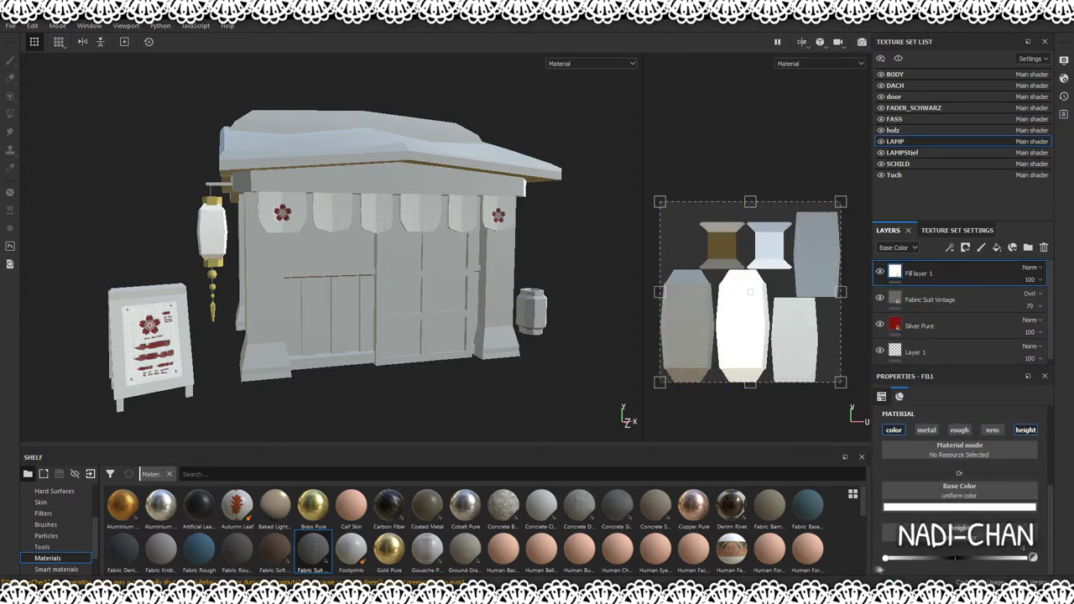
left_click(45, 513)
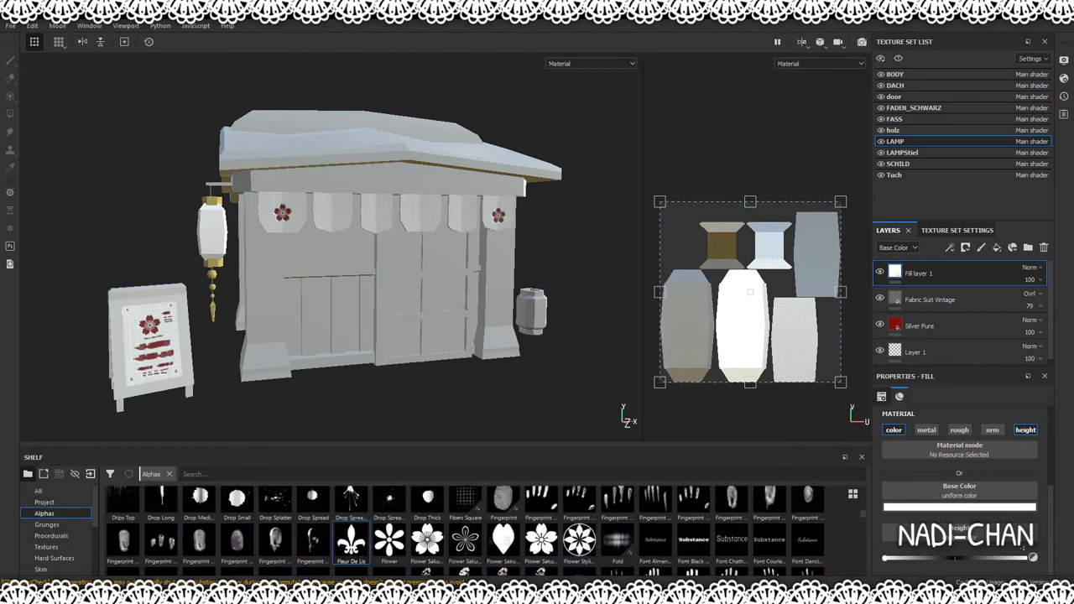
Give the white fill a black mask and stamp Flower Sakura blossoms onto three lantern panels.
left_click(964, 249)
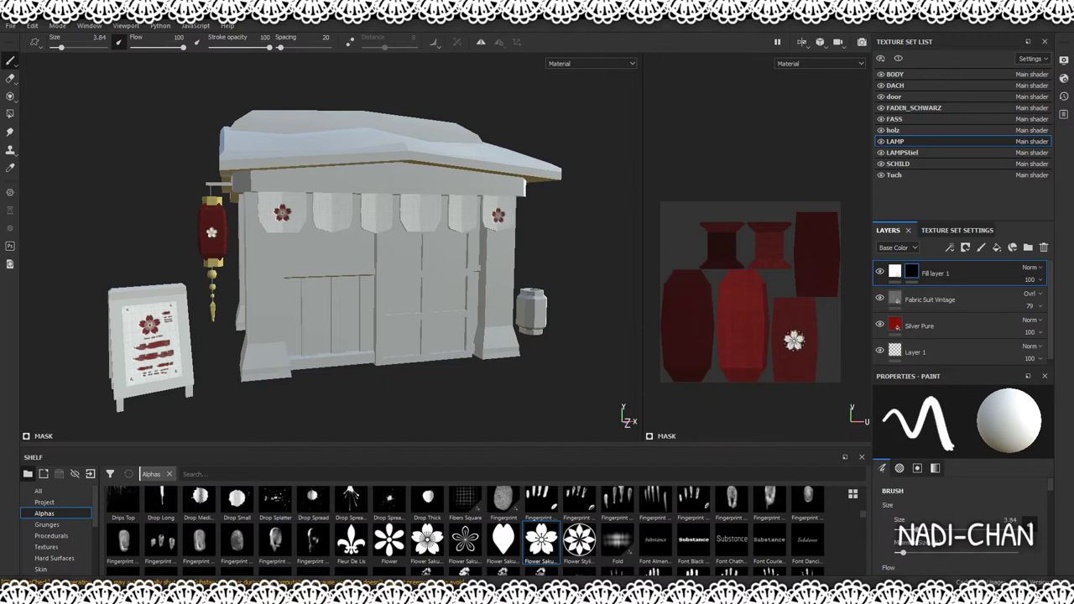
left_click_drag(211, 233, 252, 235, "alt")
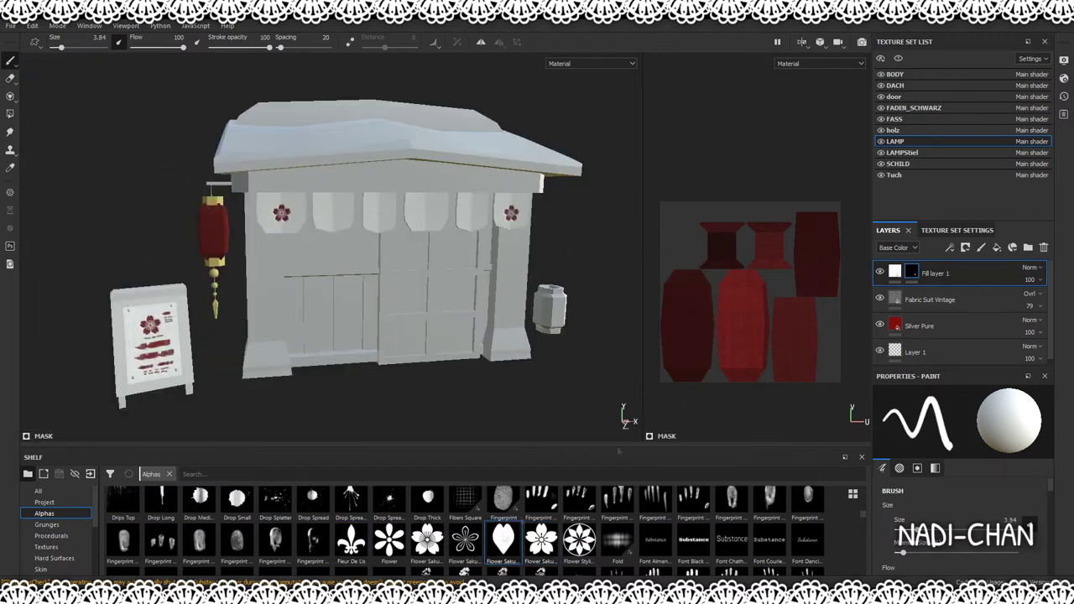
left_click(541, 541)
left_click(792, 340)
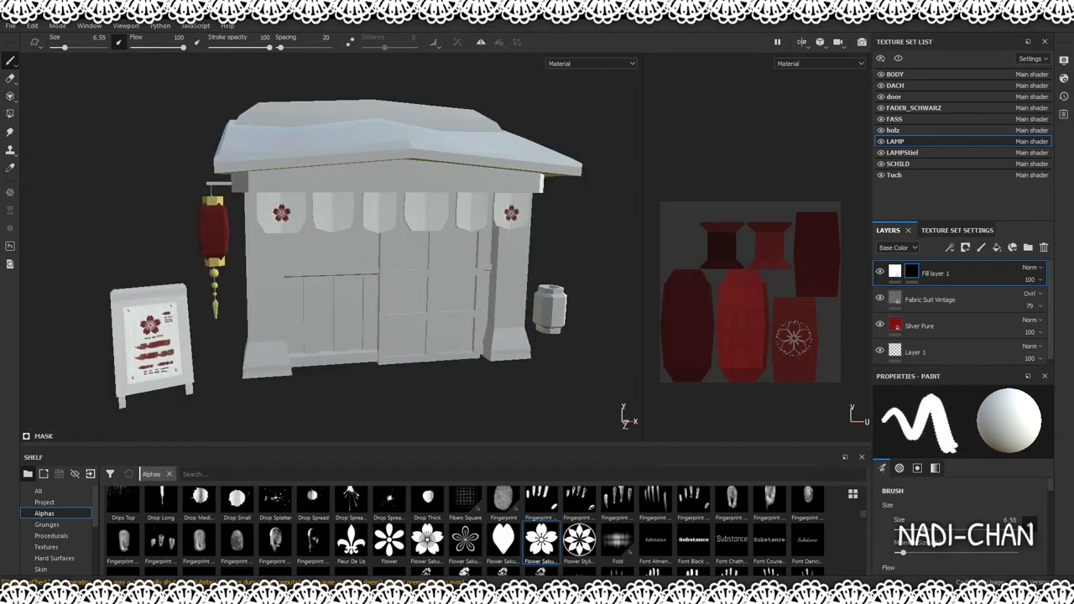
left_click(818, 248)
left_click(940, 273)
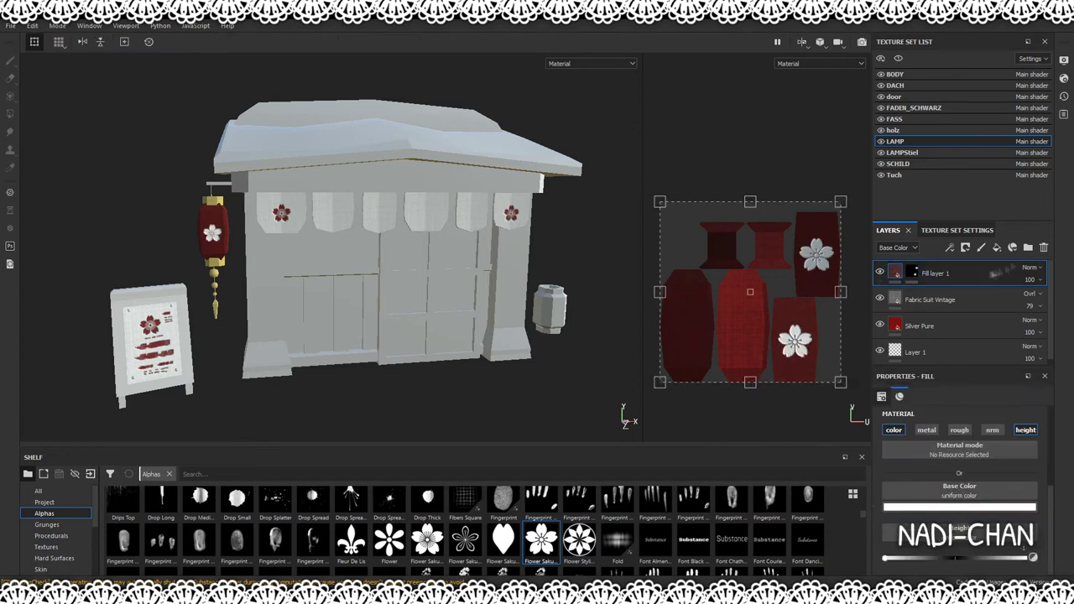
Set the Fabric Suit Vintage layer to 60 opacity, then select the holz texture set.
left_click(1039, 299)
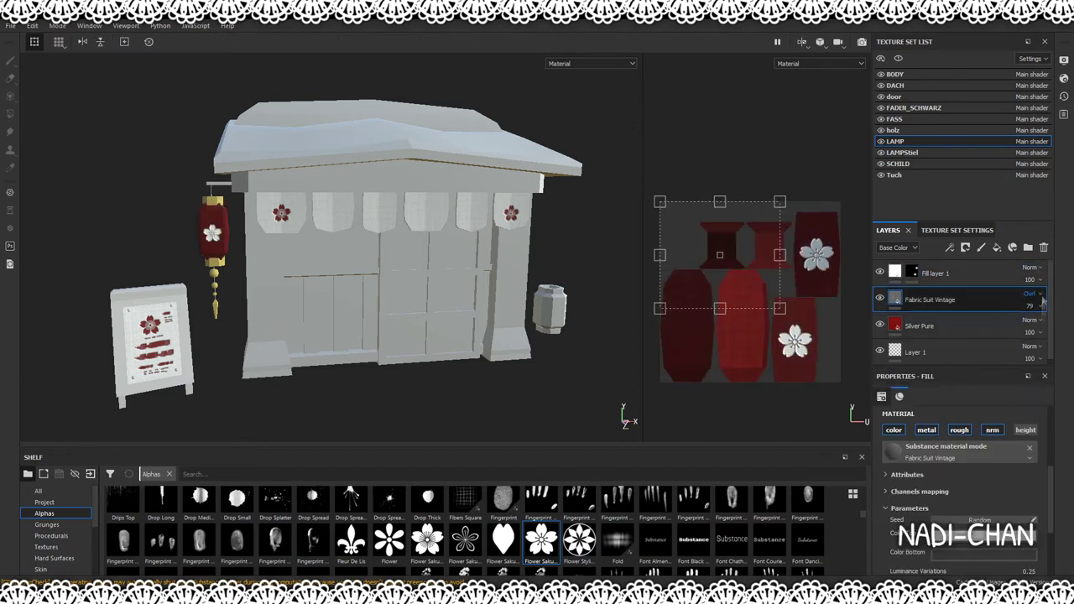
left_click(964, 329)
left_click(951, 276)
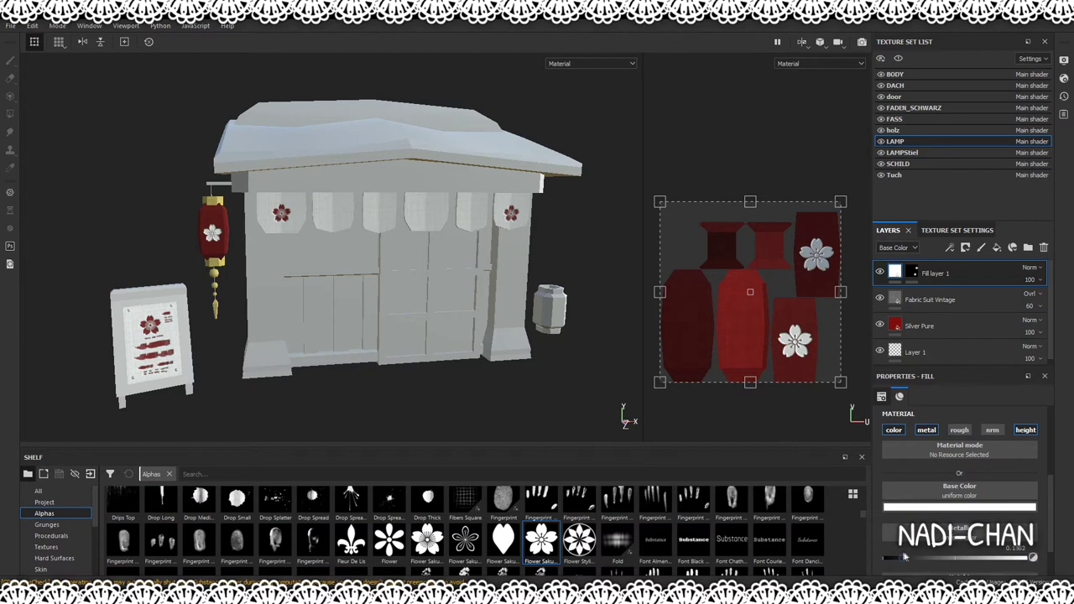
scroll(906, 558, "down", 2)
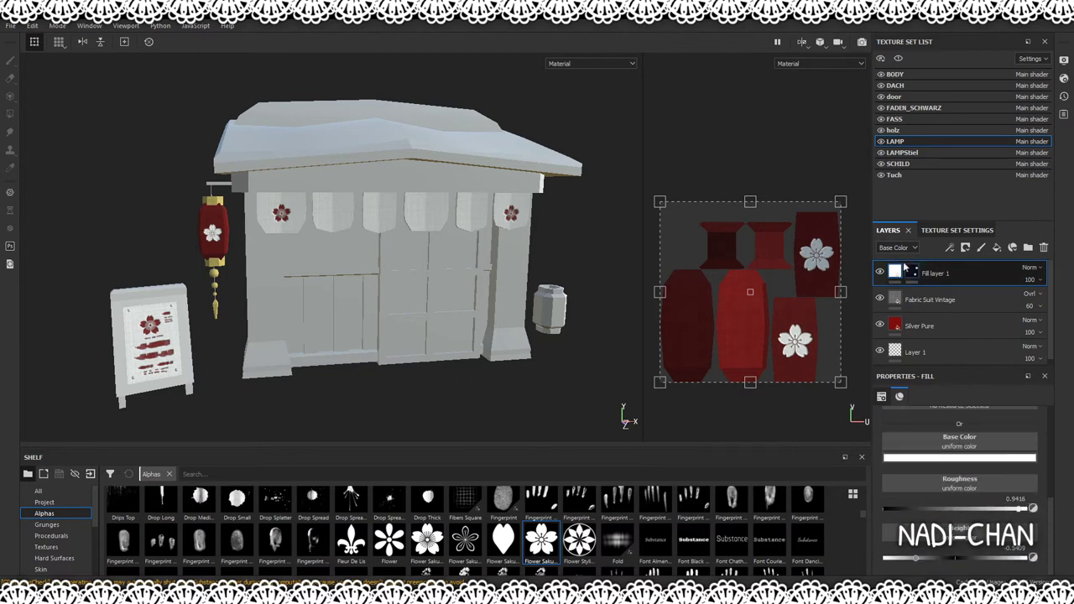
left_click(898, 130)
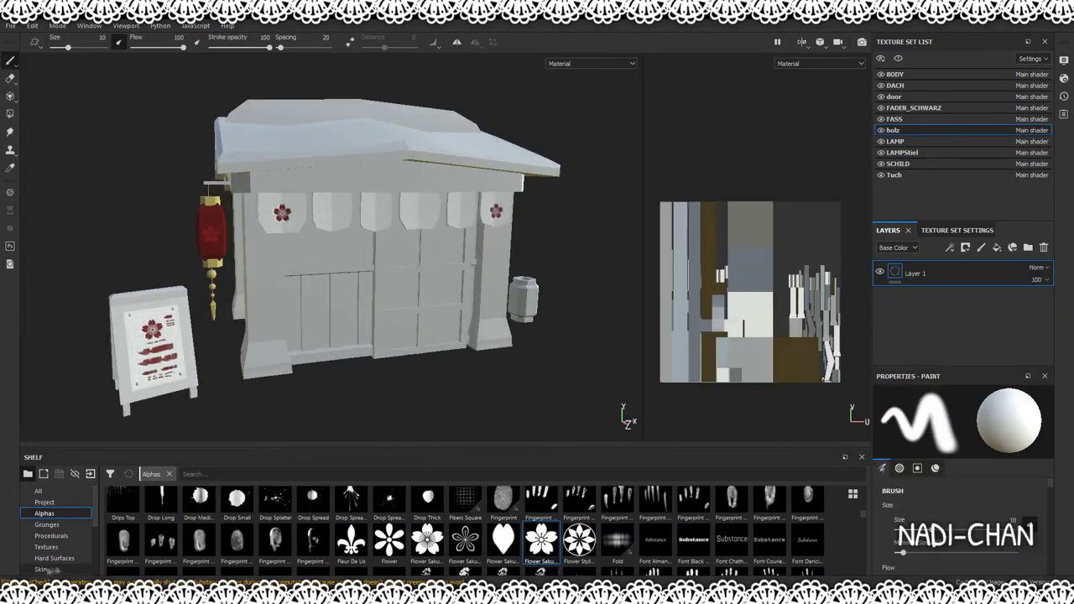
Cover the holz frame in brown-tinted Fabric Suit Vintage instead of Wood American Cherry.
scroll(52, 554, "down", 2)
left_click(48, 558)
left_click_drag(274, 550, 895, 218)
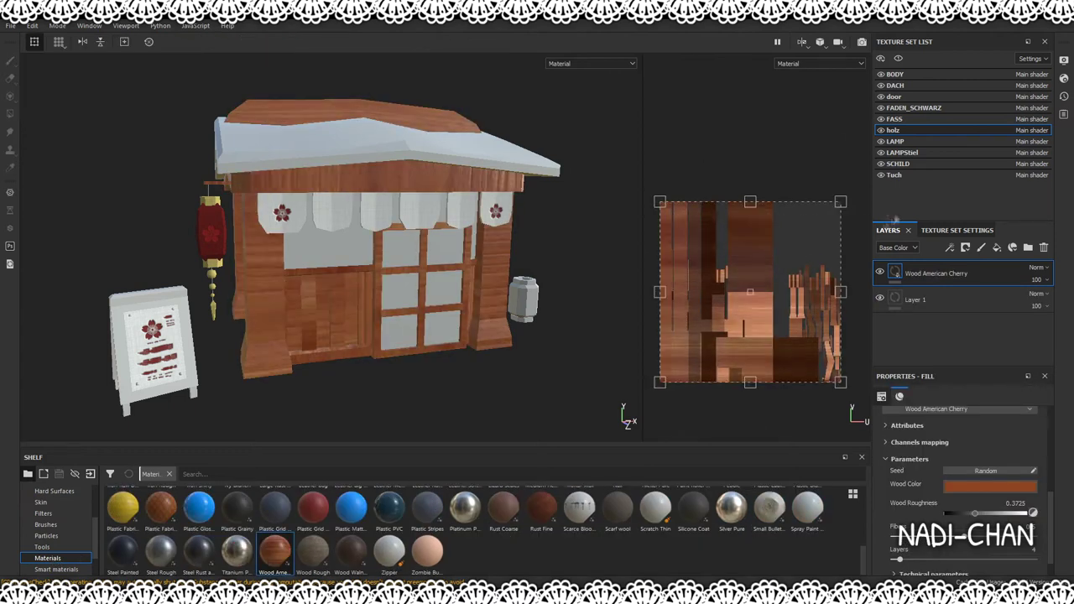
scroll(478, 528, "up", 3)
left_click_drag(312, 549, 668, 212)
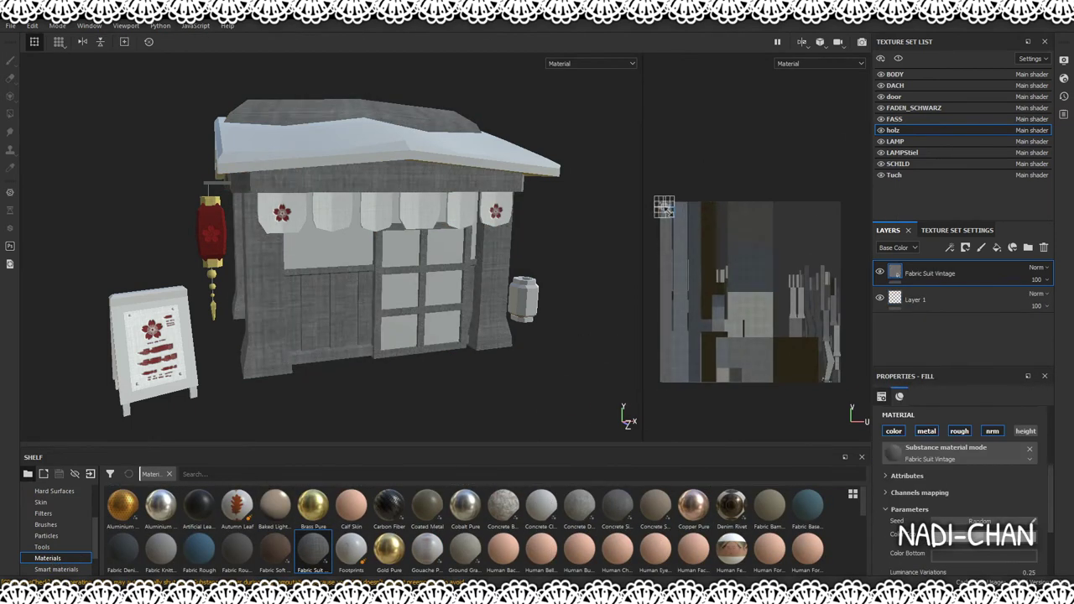
scroll(987, 516, "down", 2)
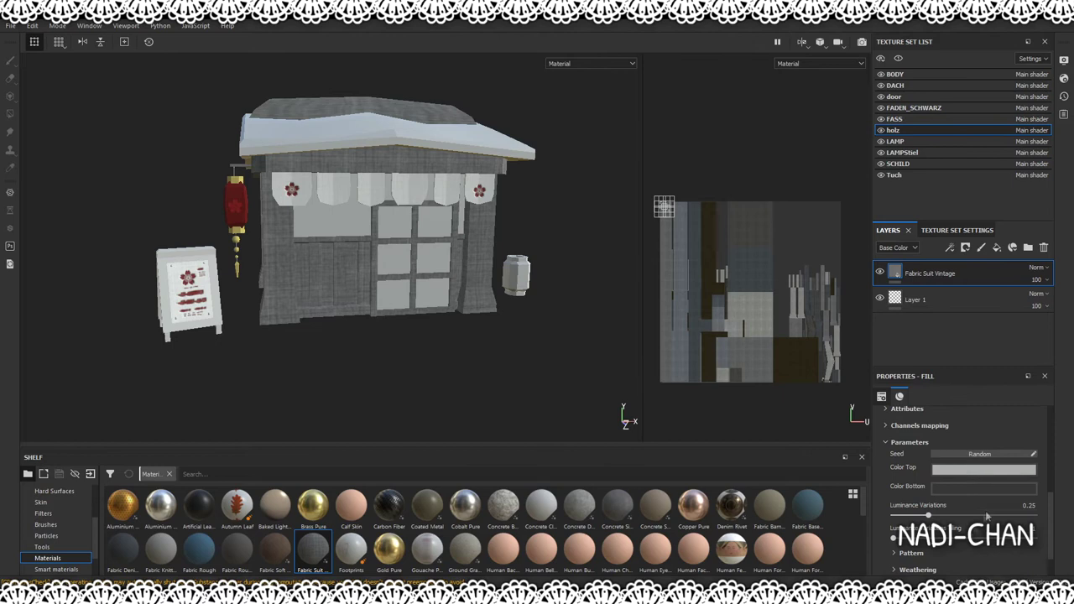
Add a Wood American Cherry layer to the FASS barrel, then select FADEN_SCHWARZ.
left_click(908, 119)
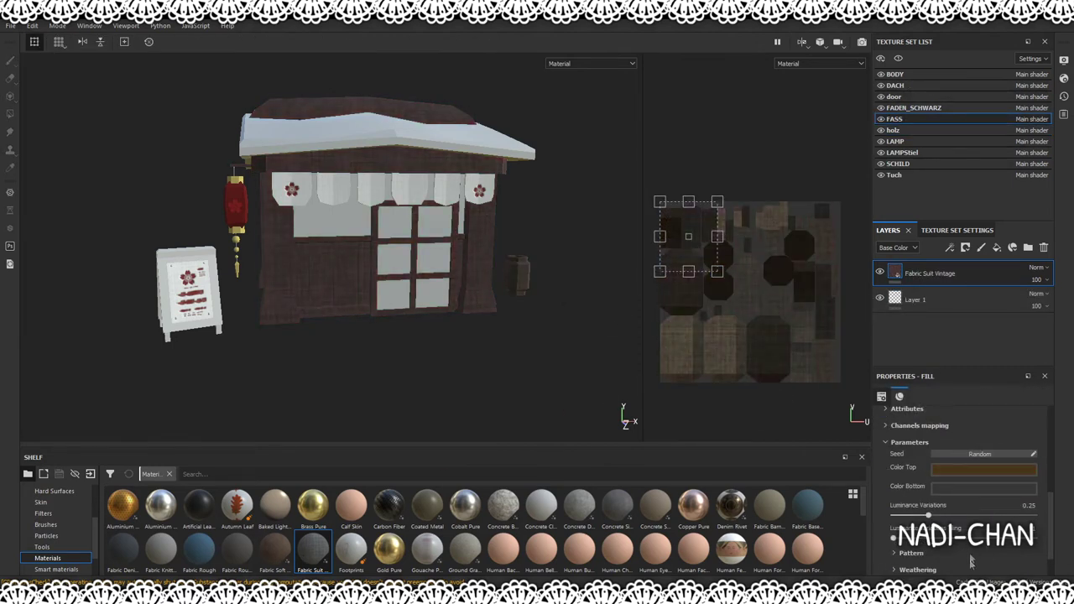
scroll(312, 537, "down", 5)
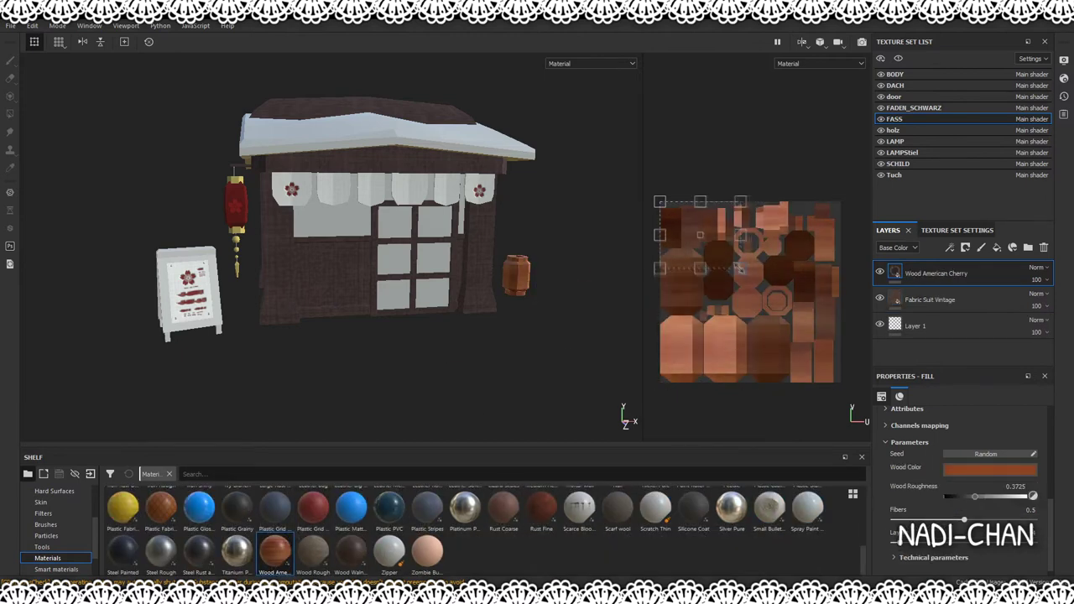
mouse_move(469, 243)
left_mouse_down("alt")
mouse_move(386, 243)
mouse_move(436, 244)
left_mouse_up("alt")
left_click(908, 110)
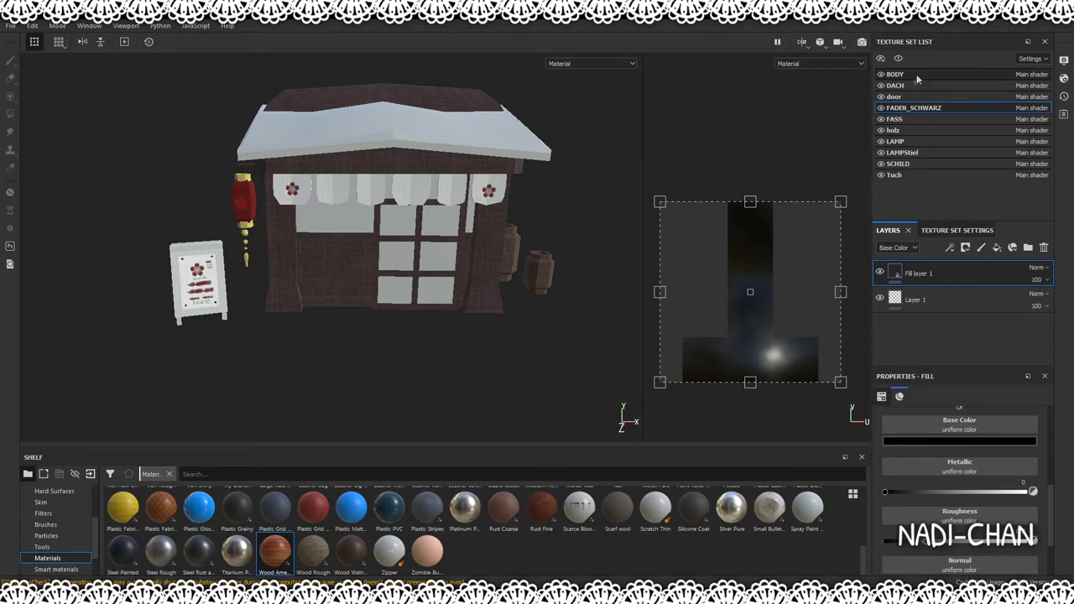
Finish the SCHILD sign in Fabric Suit Vintage after trying Wood American Cherry and Wood Walnut.
left_click(898, 163)
left_click_drag(274, 551, 675, 213)
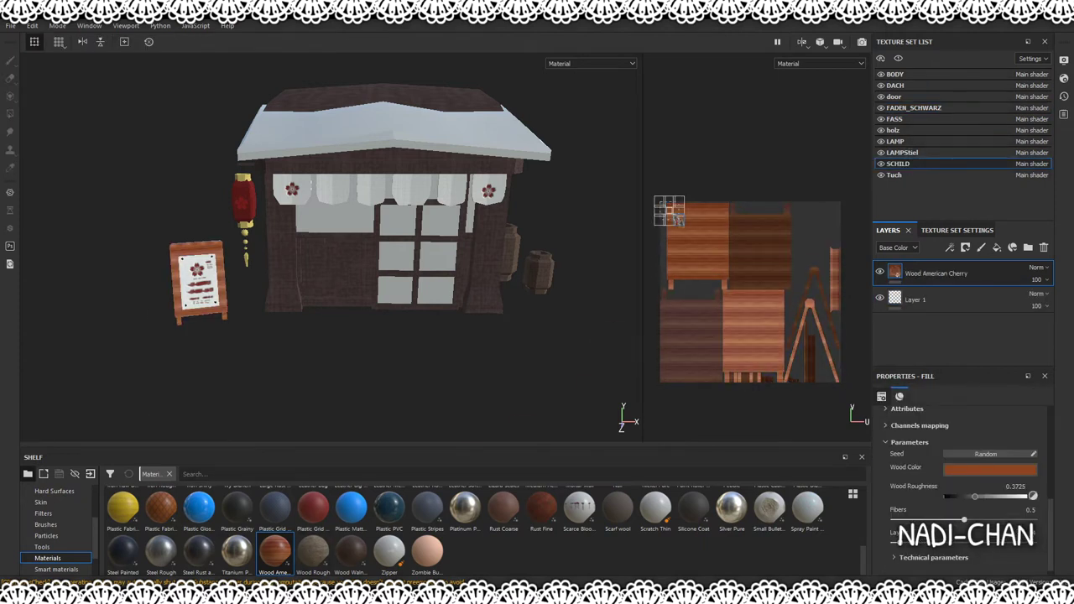
left_click_drag(351, 551, 727, 281)
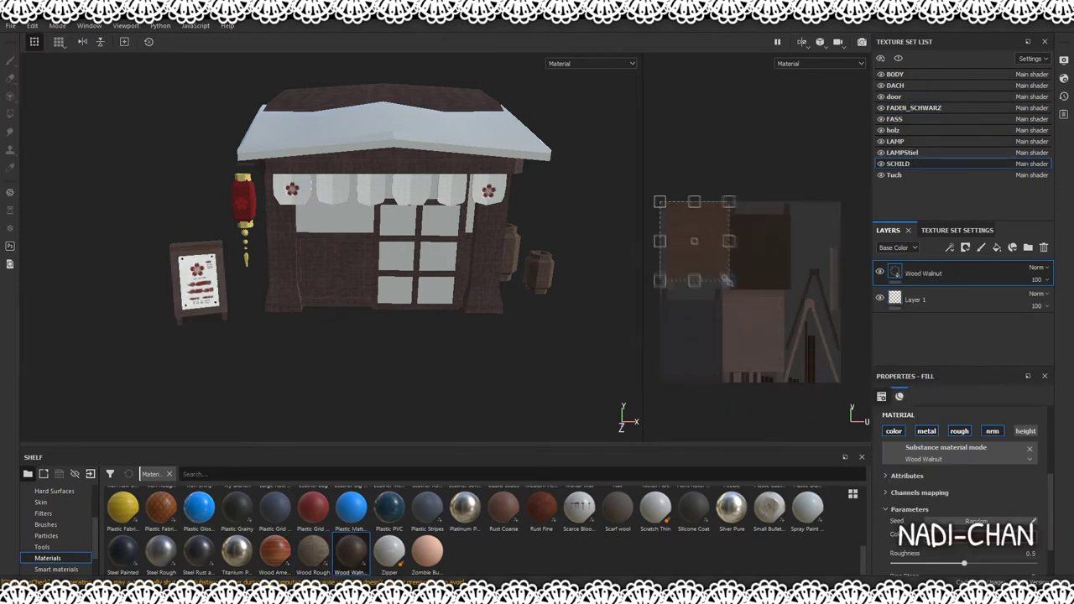
scroll(487, 528, "up", 5)
left_click_drag(312, 550, 710, 255)
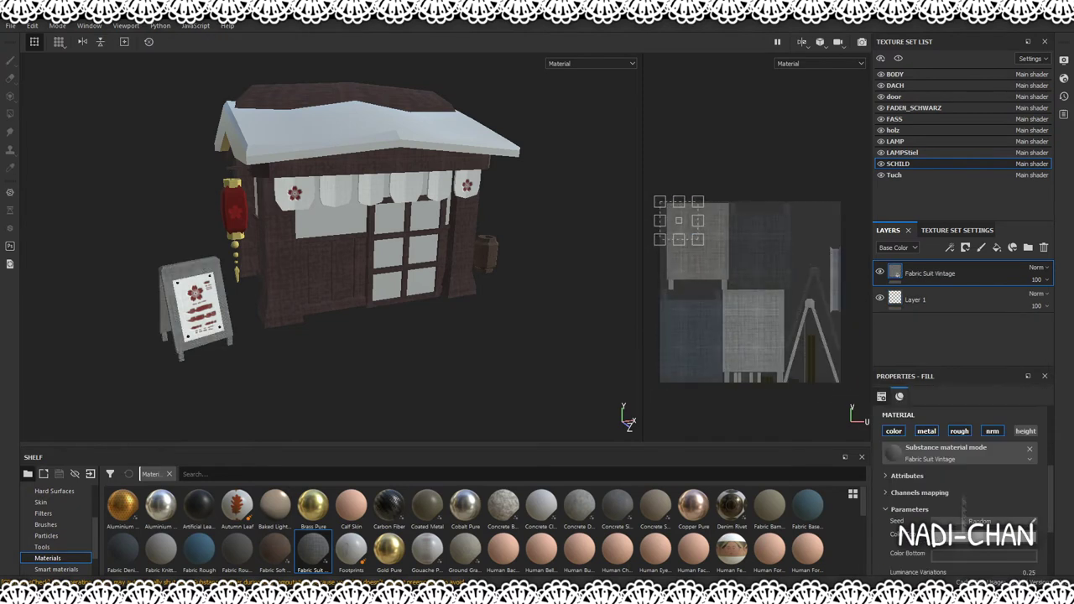
Add a cream fill to BODY; on the door, tile the fabric finer and add a beige fill at 81 opacity.
left_click(894, 74)
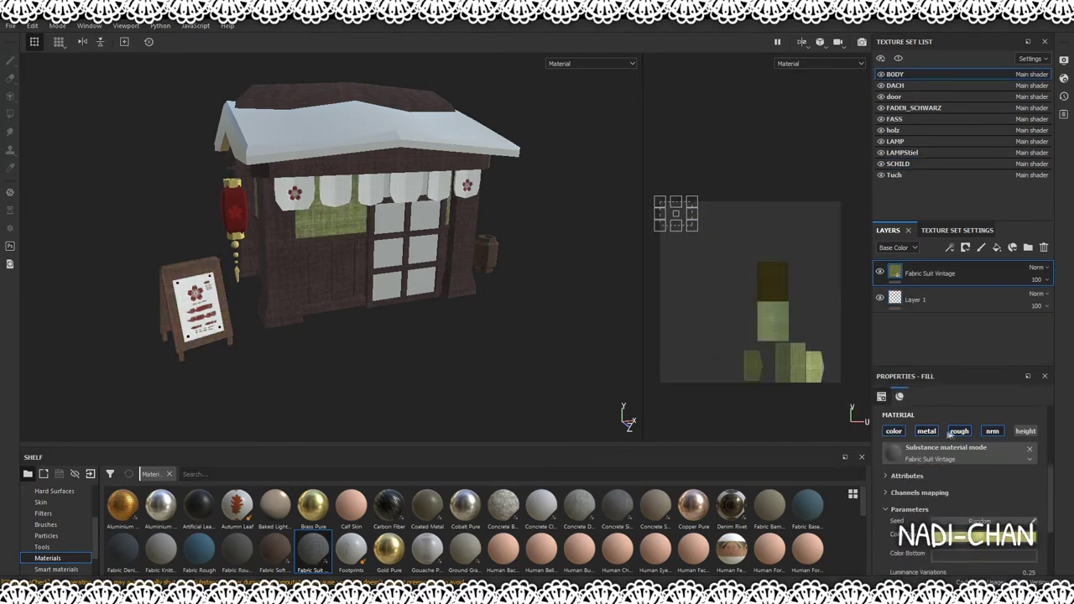
left_click(996, 248)
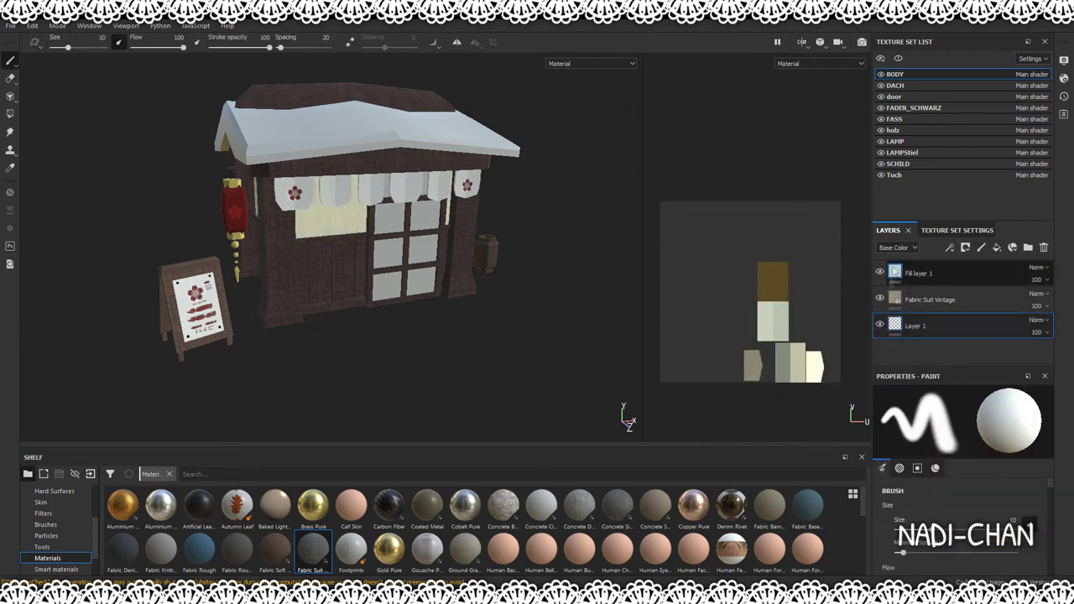
left_click(895, 84)
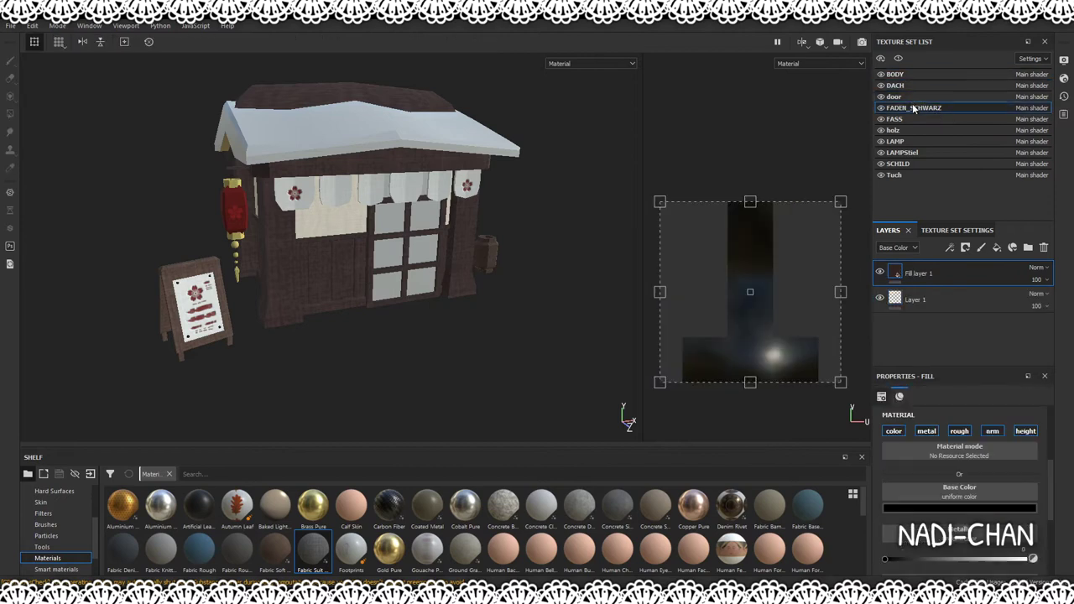
left_click(894, 96)
left_click_drag(839, 381, 703, 244)
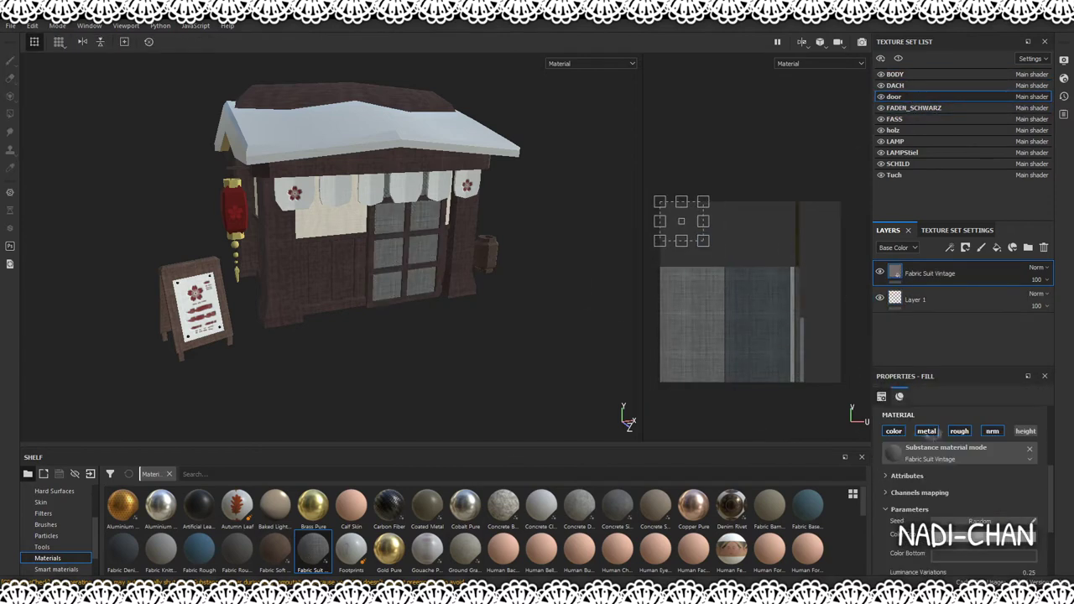
left_click(997, 248)
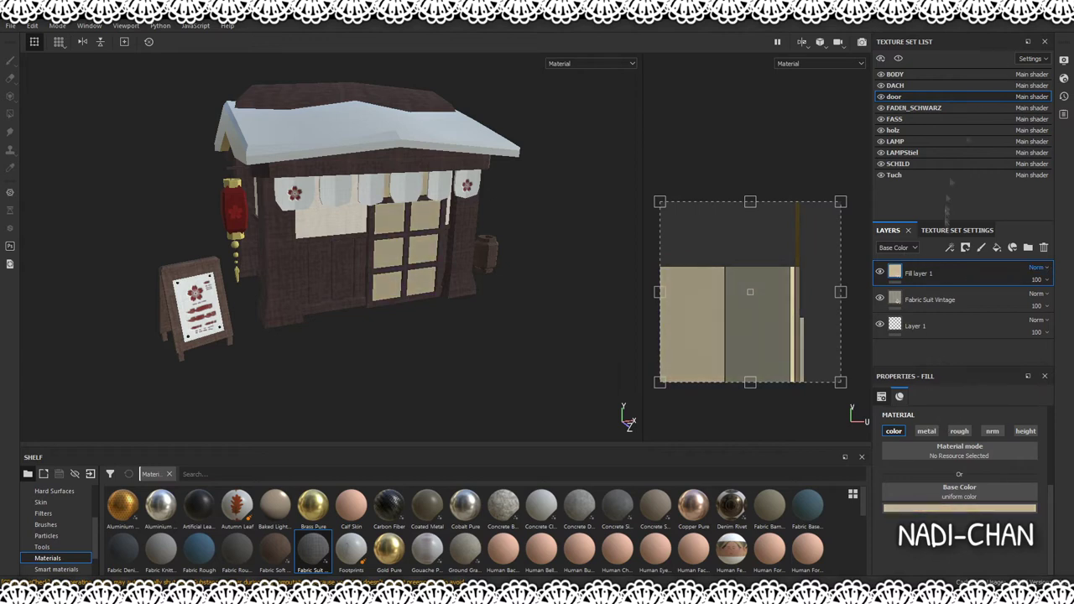
left_click_drag(1036, 279, 1048, 302)
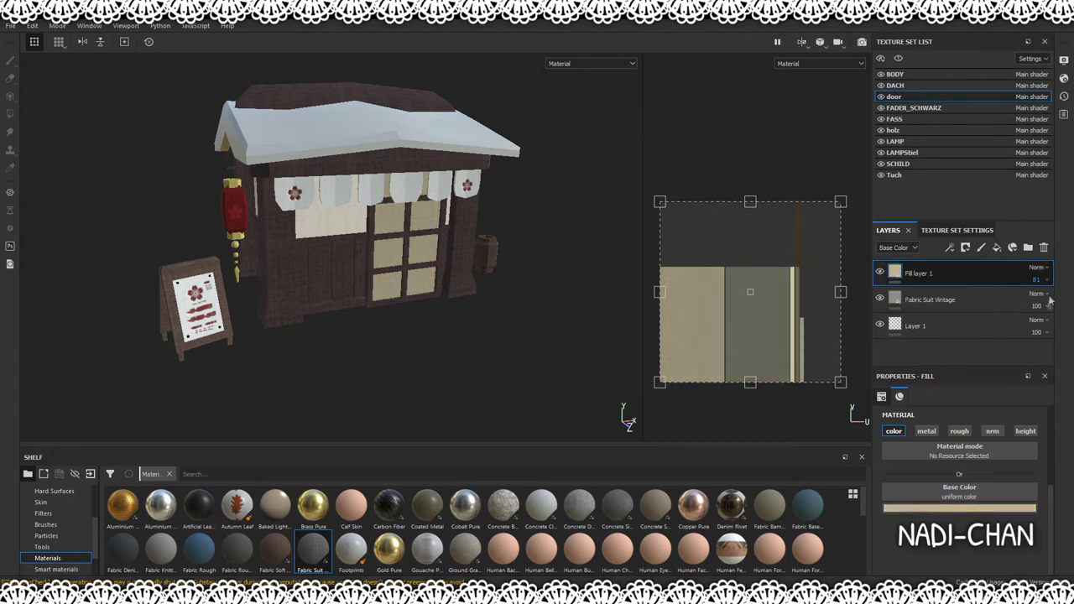
left_click_drag(377, 252, 394, 243, "alt")
On DACH, apply Fabric Suit Vintage, add a cream fill layer, and lay Concrete Bare over the roof.
left_click(894, 84)
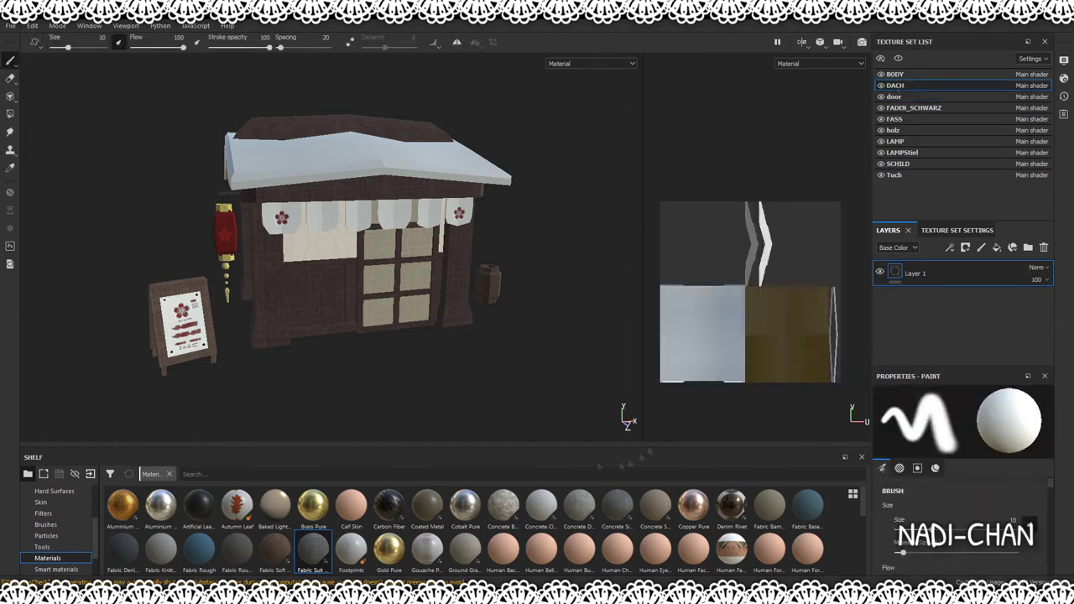
left_click_drag(648, 453, 749, 293)
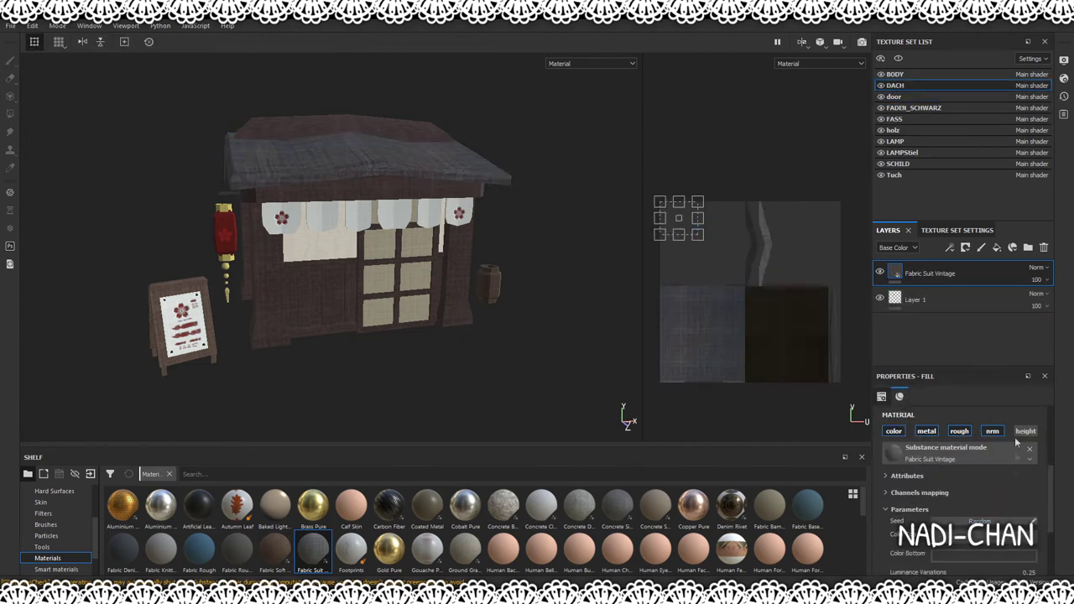
left_click(996, 247)
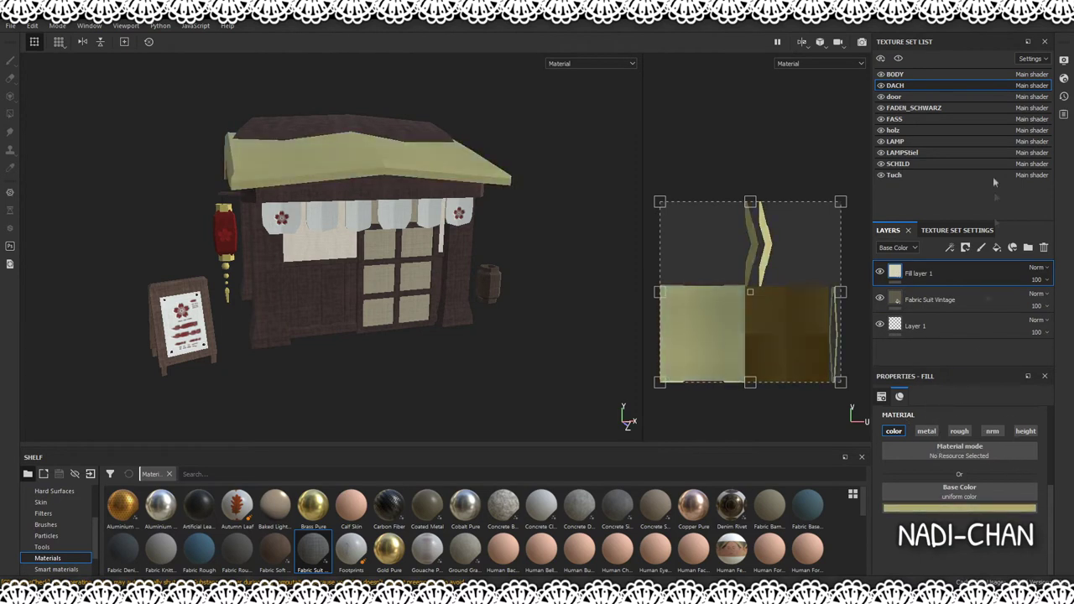
left_click_drag(1036, 279, 1007, 280)
scroll(332, 530, "down", 3)
scroll(331, 530, "down", 3)
scroll(331, 530, "up", 5)
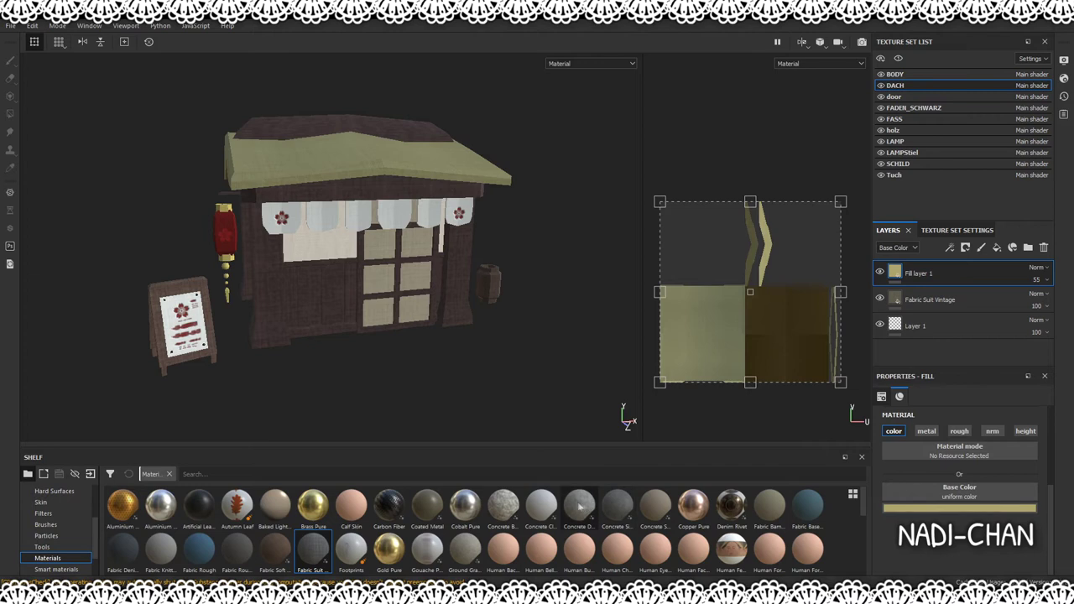
left_click_drag(503, 503, 964, 272)
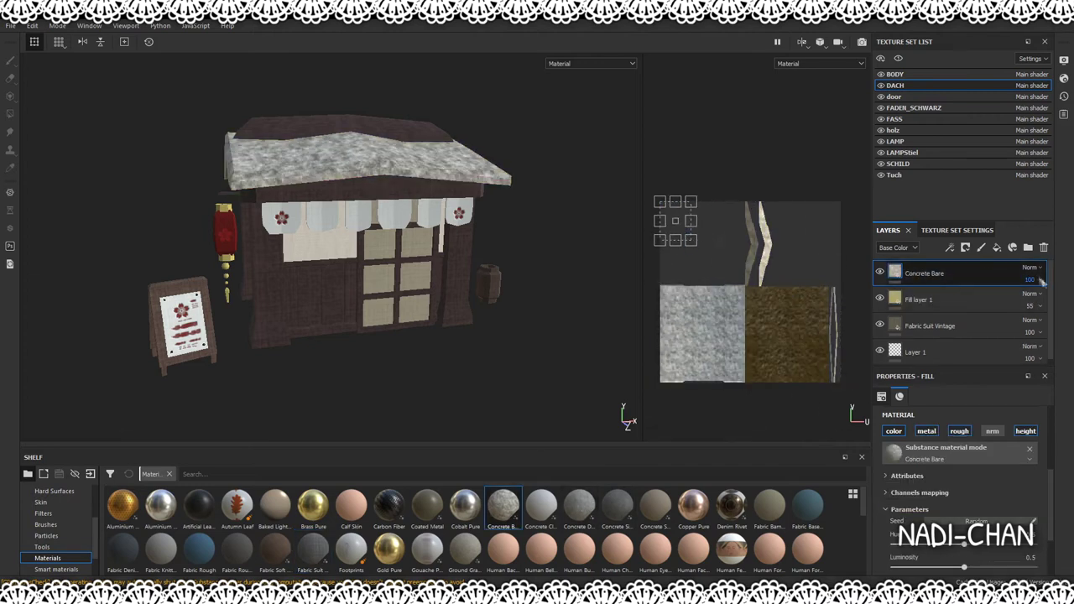
Set the roof's Concrete Bare layer to Overlay at 58, checking the holz and door sets along the way.
left_click_drag(378, 251, 436, 251, "alt")
left_click(922, 300)
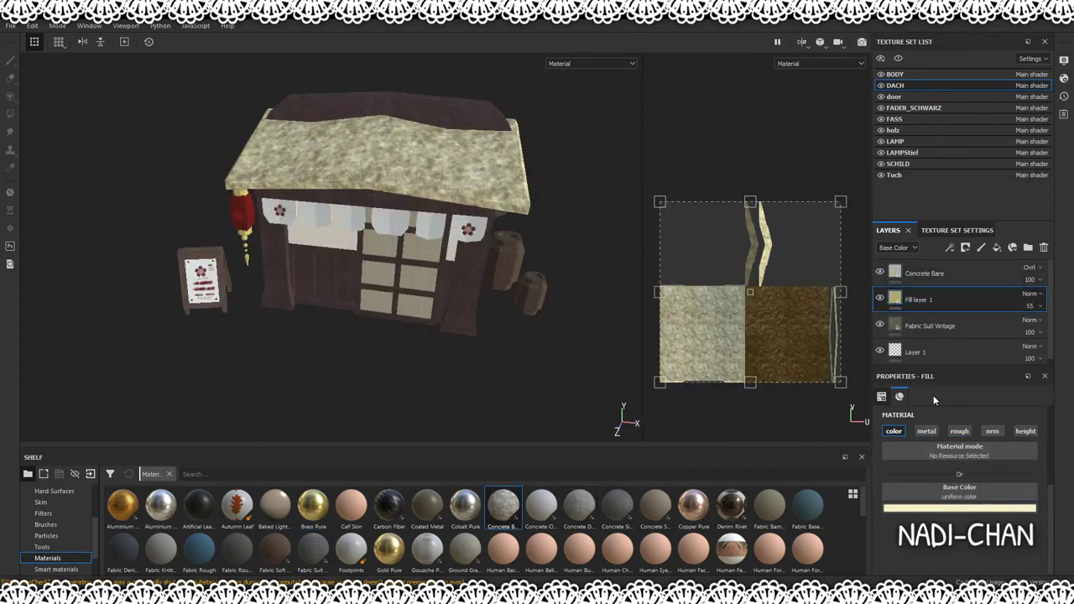
left_click(923, 272)
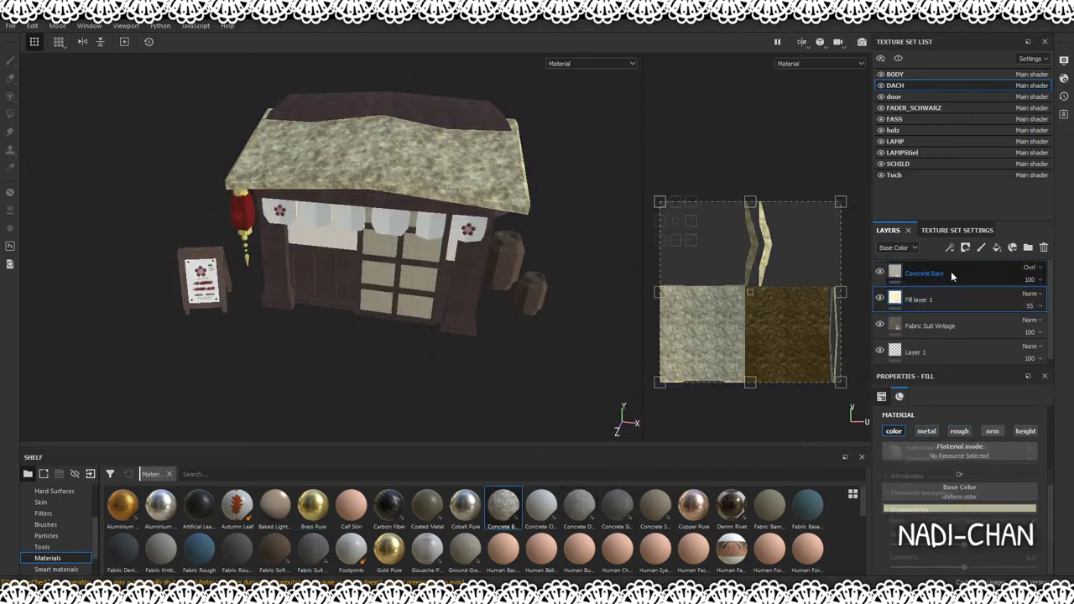
left_click(898, 164)
left_click(893, 130)
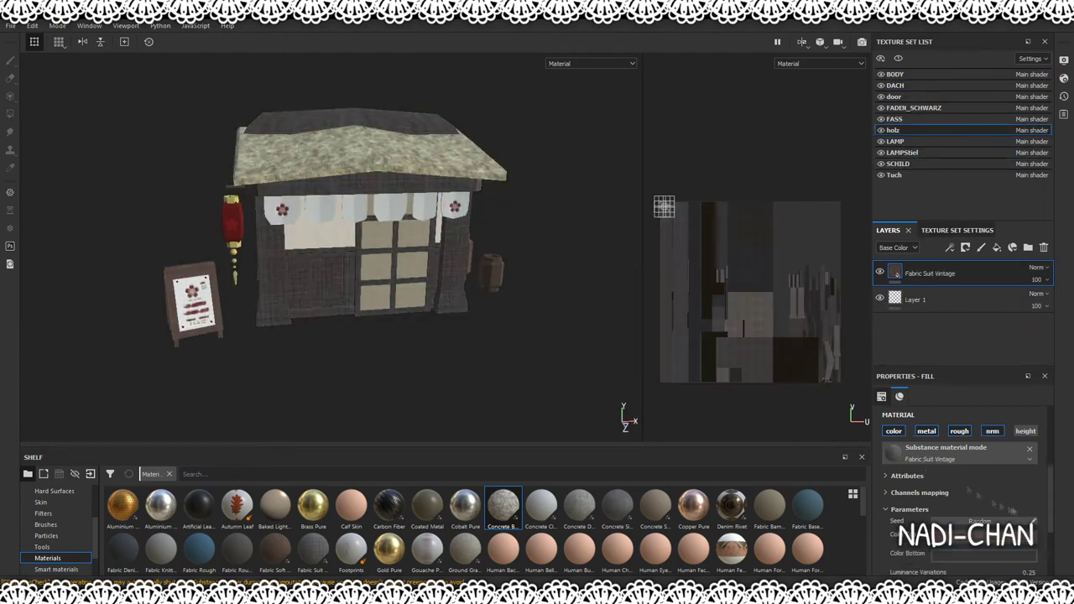
left_click(893, 96)
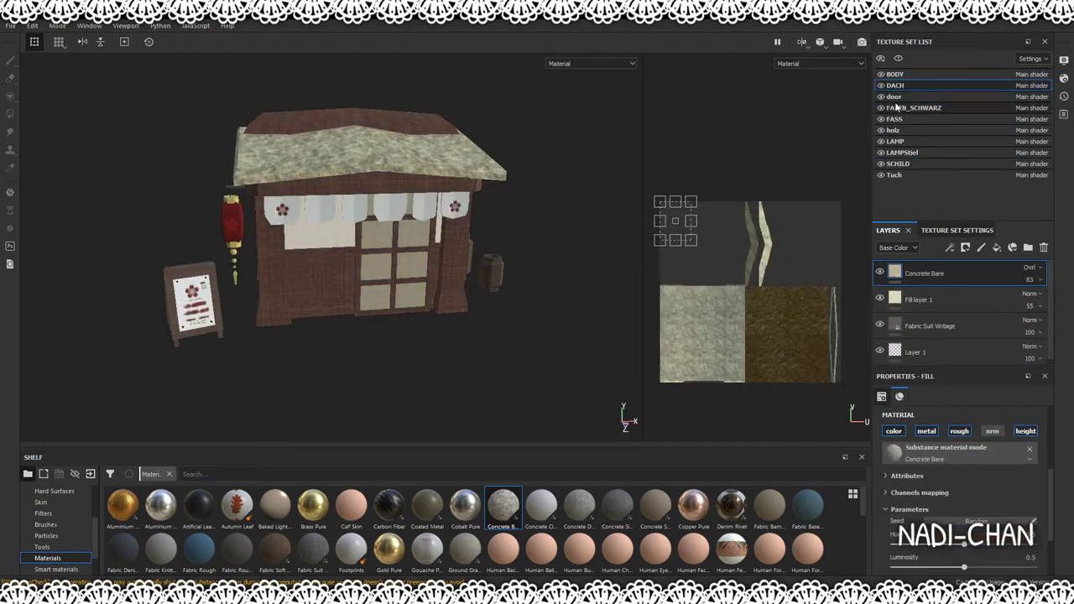
left_click(914, 325)
left_click(895, 84)
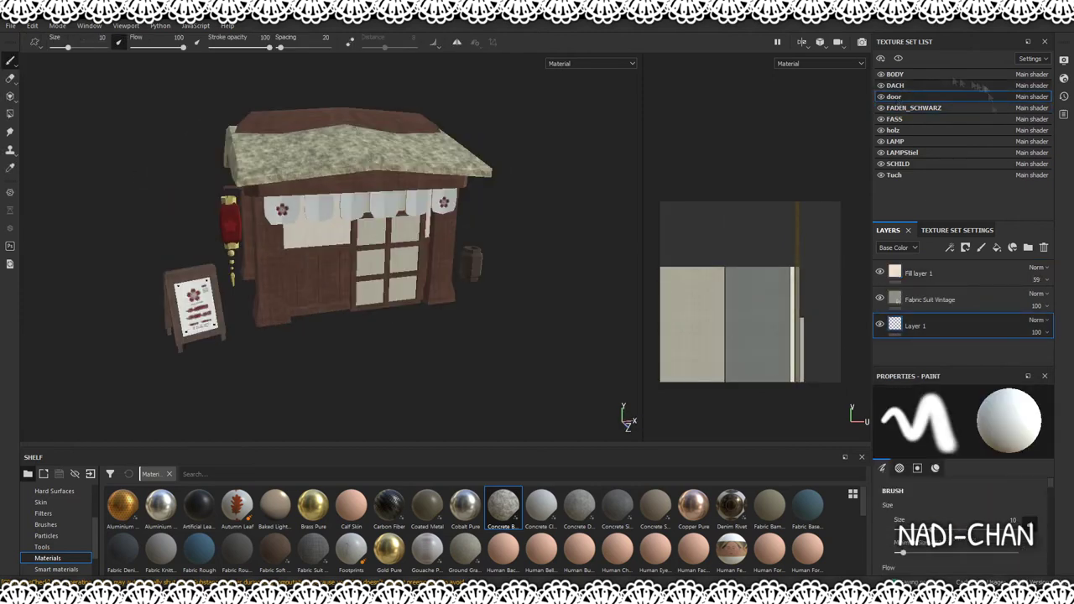
left_click_drag(504, 505, 923, 273)
left_click_drag(719, 270, 729, 272)
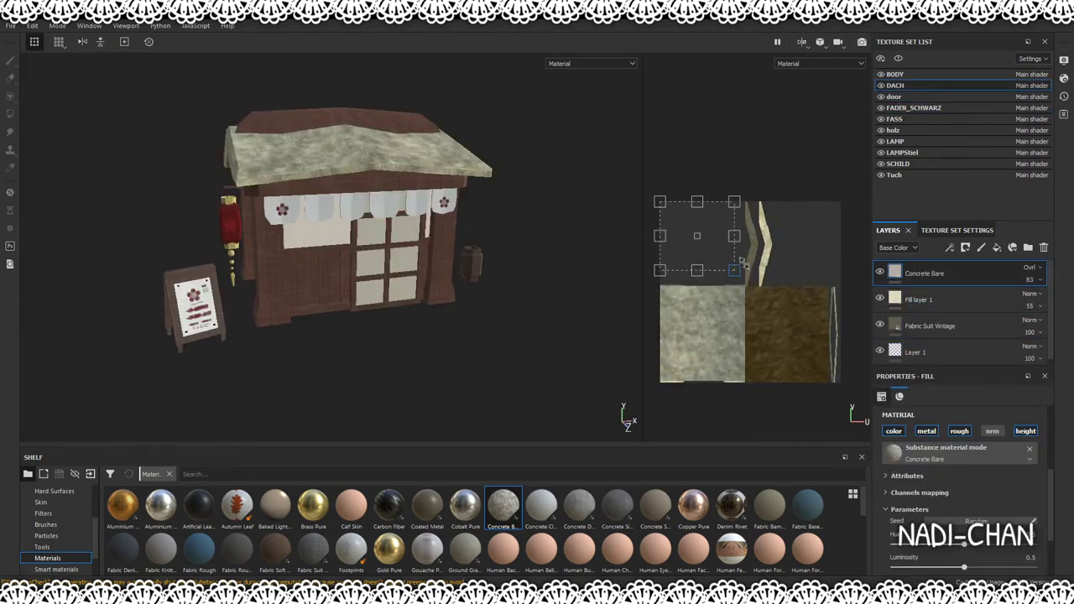
scroll(478, 528, "down", 5)
scroll(541, 529, "up", 3)
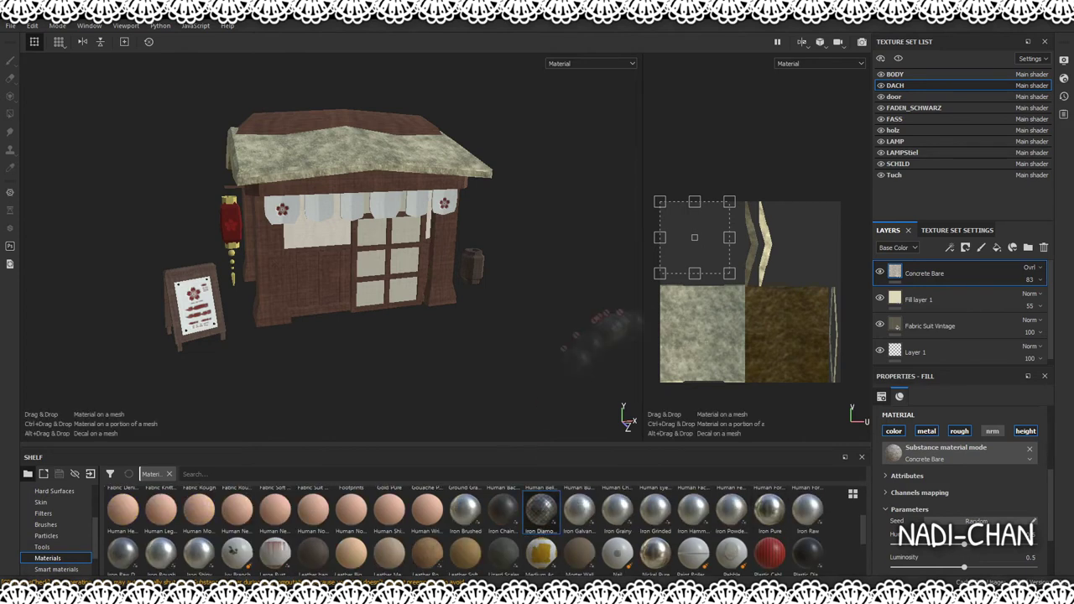
Add Iron Diamond Armor at 1 opacity and move Fill layer 1 and Concrete Bare to the top.
left_click_drag(541, 507, 964, 272)
scroll(1032, 266, "down", 5)
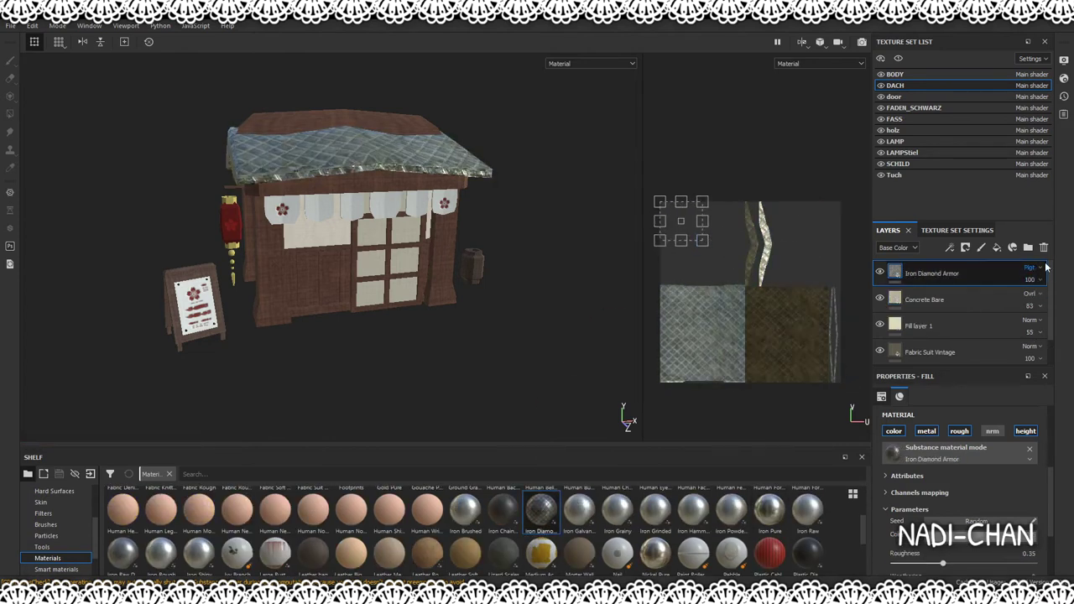
scroll(1032, 266, "down", 2)
scroll(1032, 267, "down", 2)
scroll(1031, 267, "down", 1)
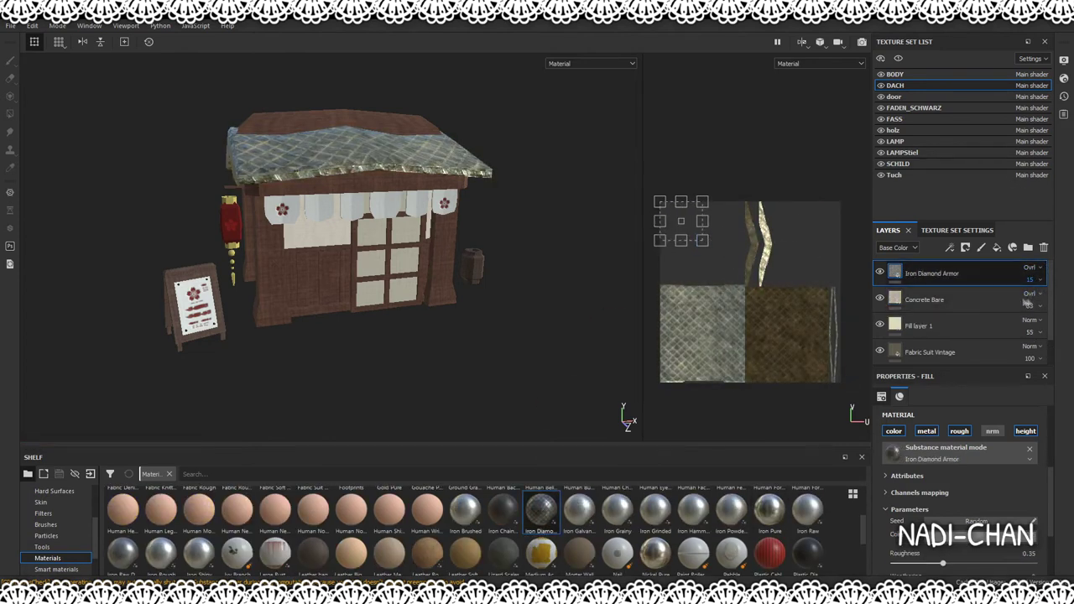
scroll(1032, 279, "down", 5)
left_click_drag(352, 252, 417, 212, "alt")
scroll(1031, 281, "down", 3)
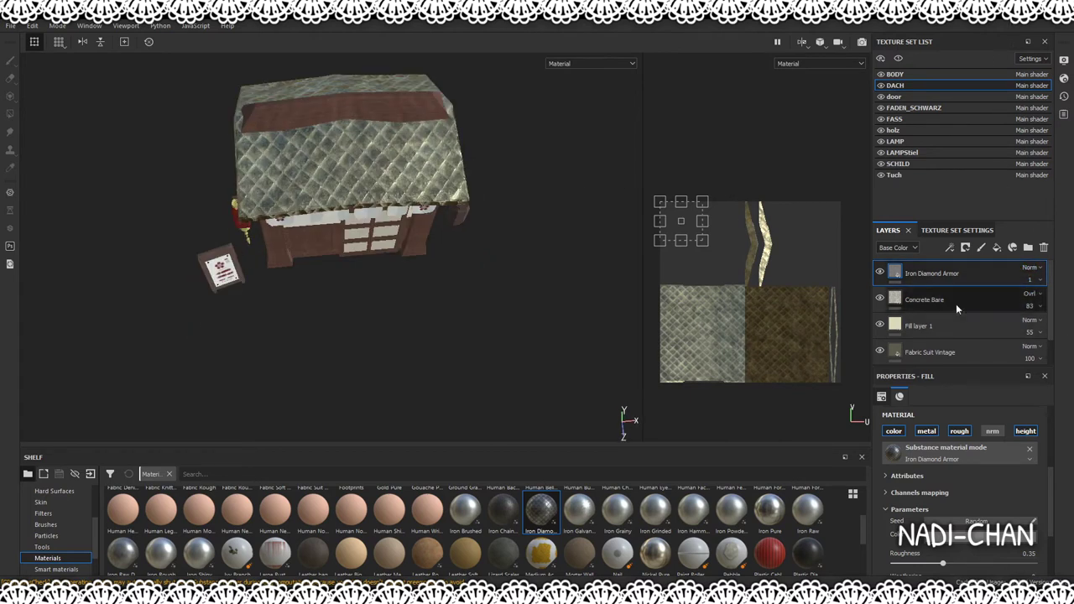
left_click_drag(922, 325, 923, 270)
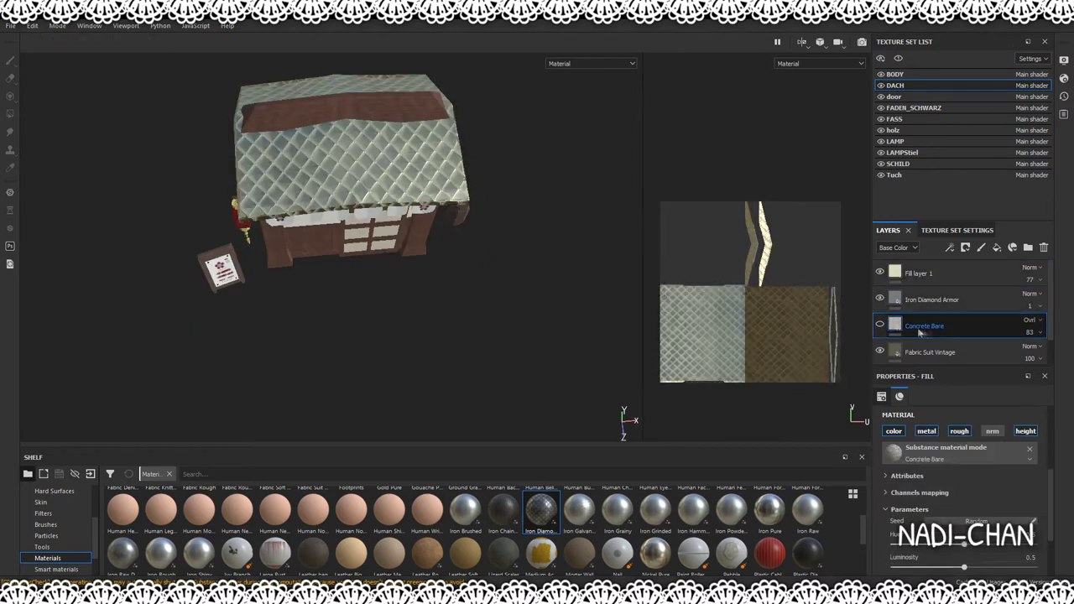
left_click_drag(922, 326, 923, 270)
left_click_drag(375, 195, 360, 269, "alt")
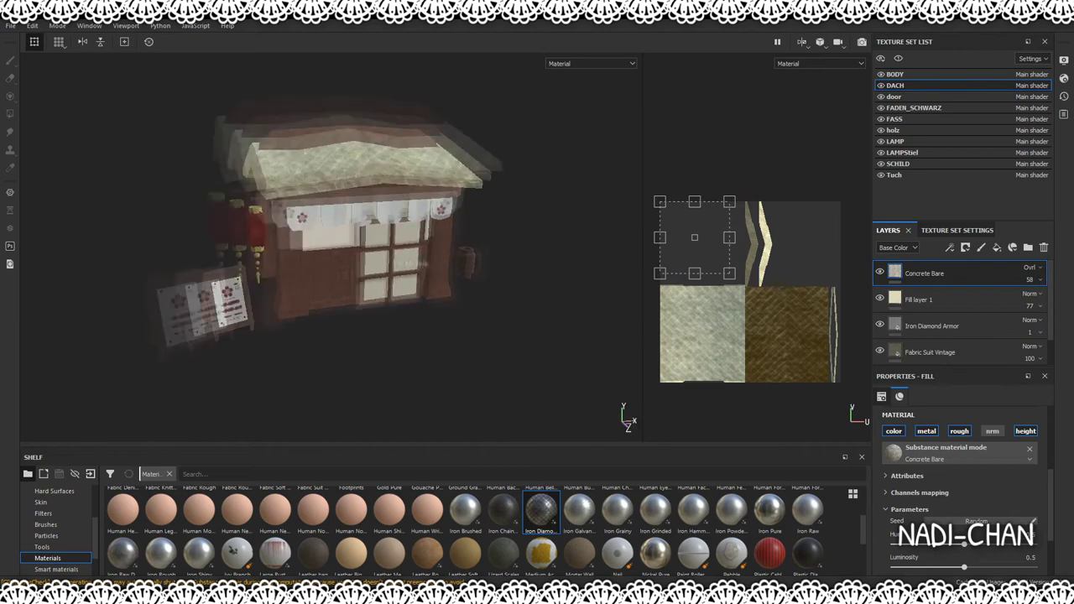
Render in Iray with a plain grey ground instead of the panorama, darkening the ground shading.
left_click(862, 41)
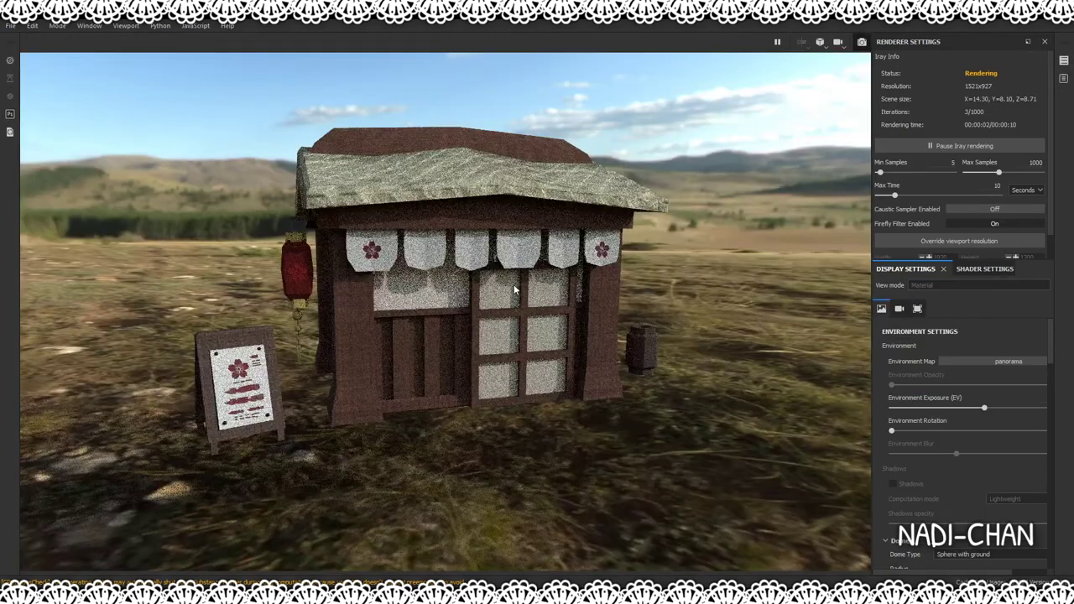
scroll(942, 481, "down", 3)
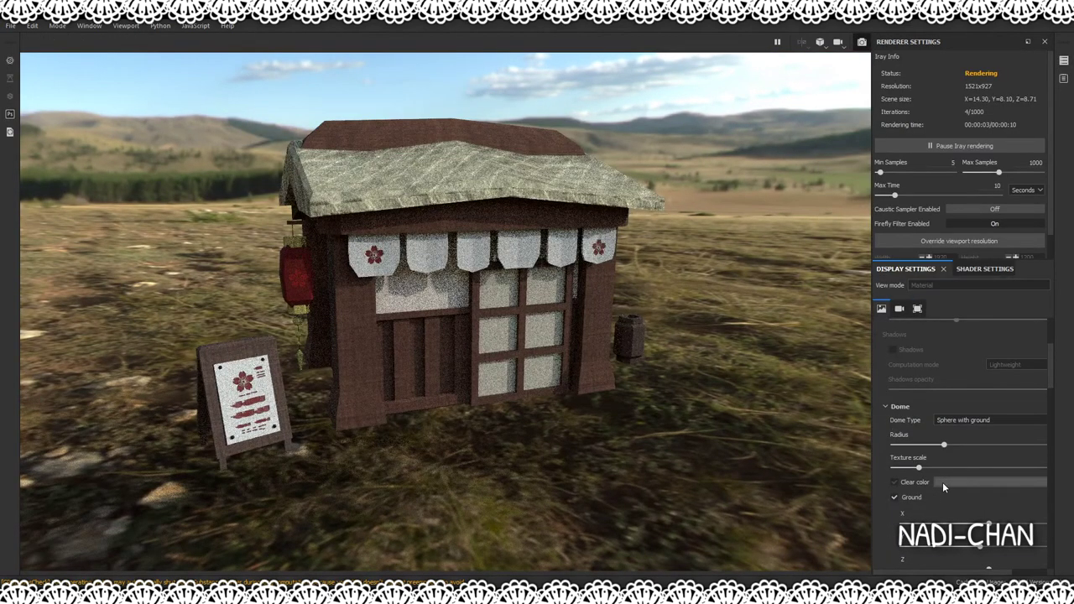
left_click(942, 482)
left_click_drag(975, 552, 983, 551)
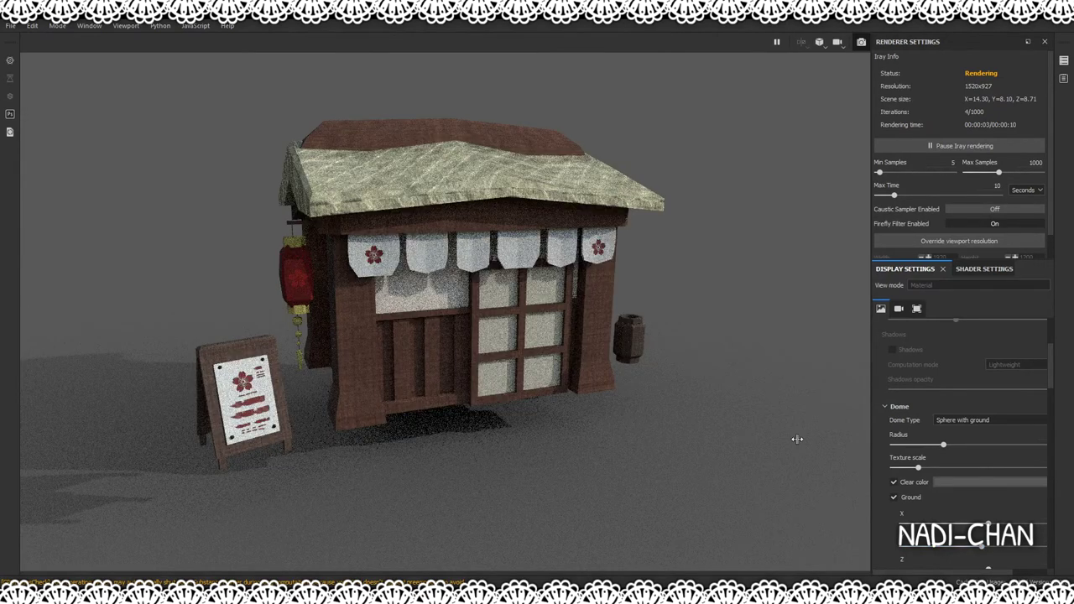
left_click_drag(797, 439, 751, 438)
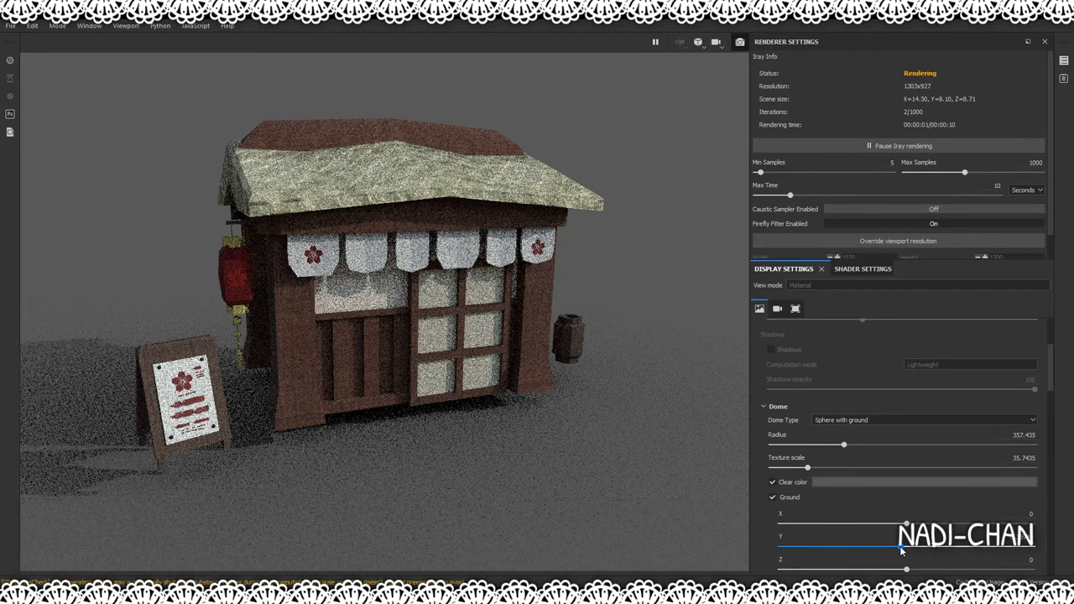
scroll(902, 365, "up", 3)
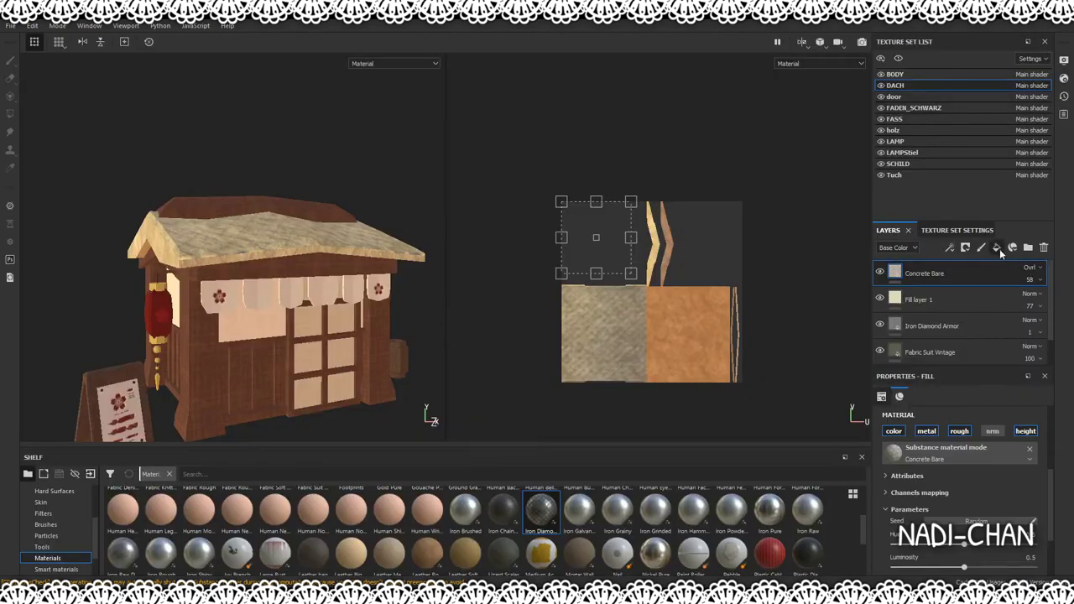
Discard a stray roof fill, then add a black-masked fill layer to holz with polygon fill.
left_click(997, 249)
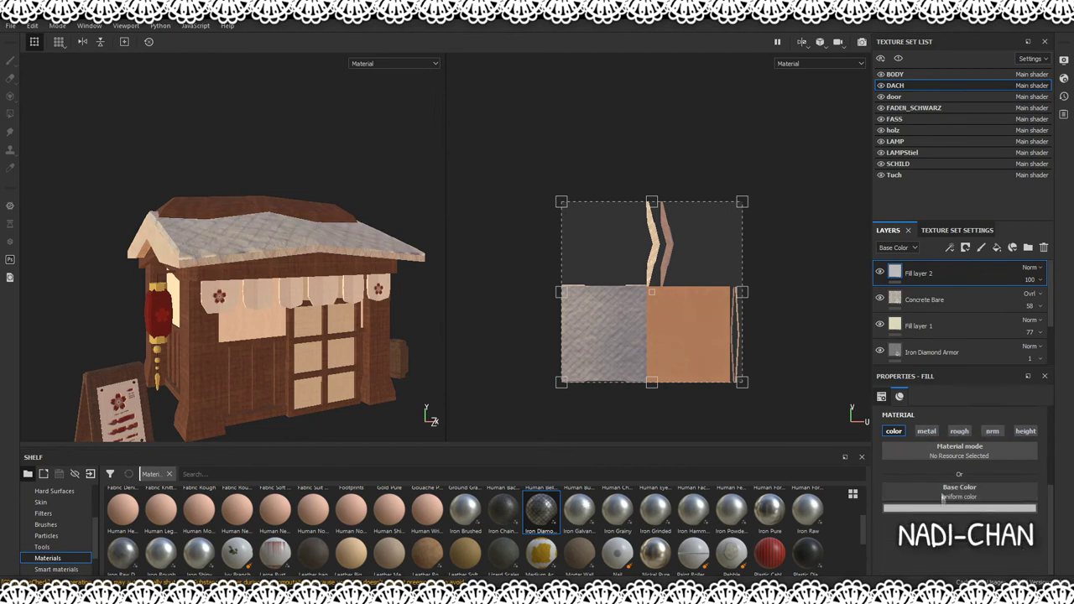
left_click(1044, 248)
left_click(892, 130)
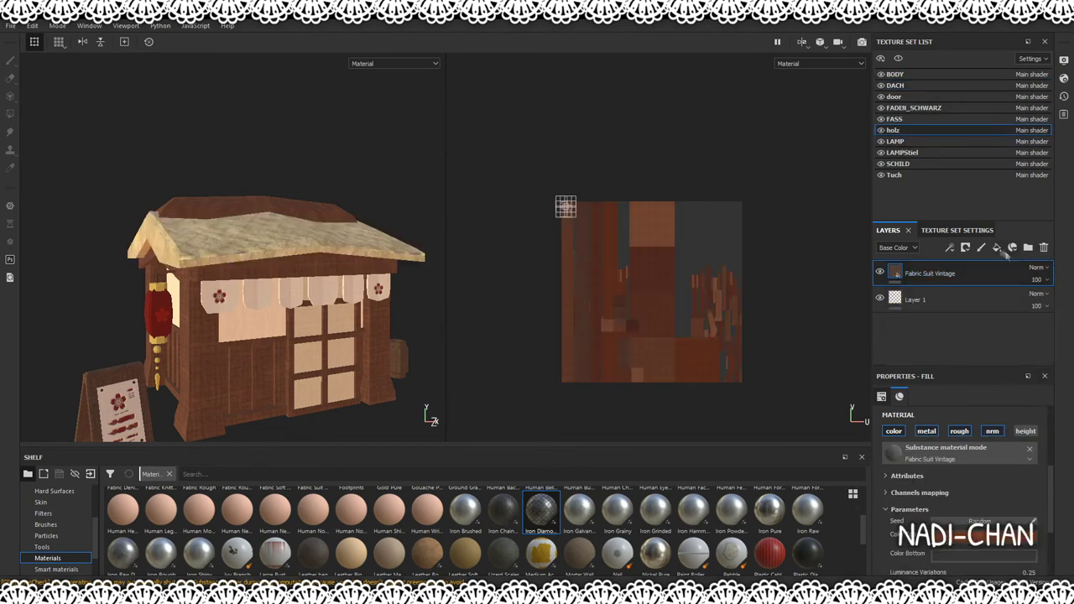
left_click(998, 247)
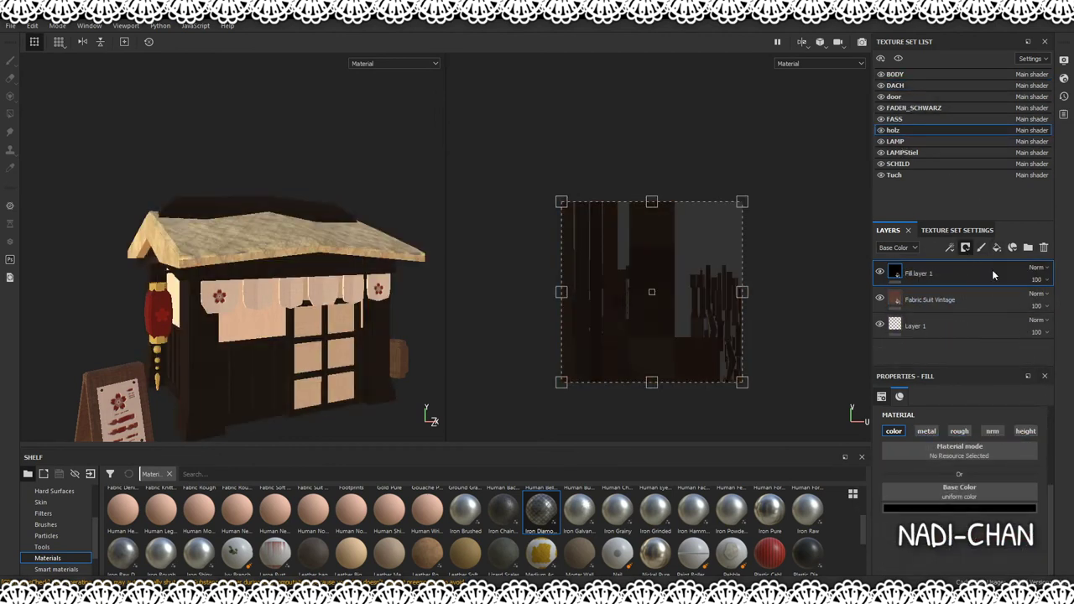
left_click(992, 270)
key("4")
Polygon-fill a few house pieces into the mask and try the fill's stack position and blend modes.
left_click_drag(191, 228, 285, 294, "alt")
left_click(898, 272)
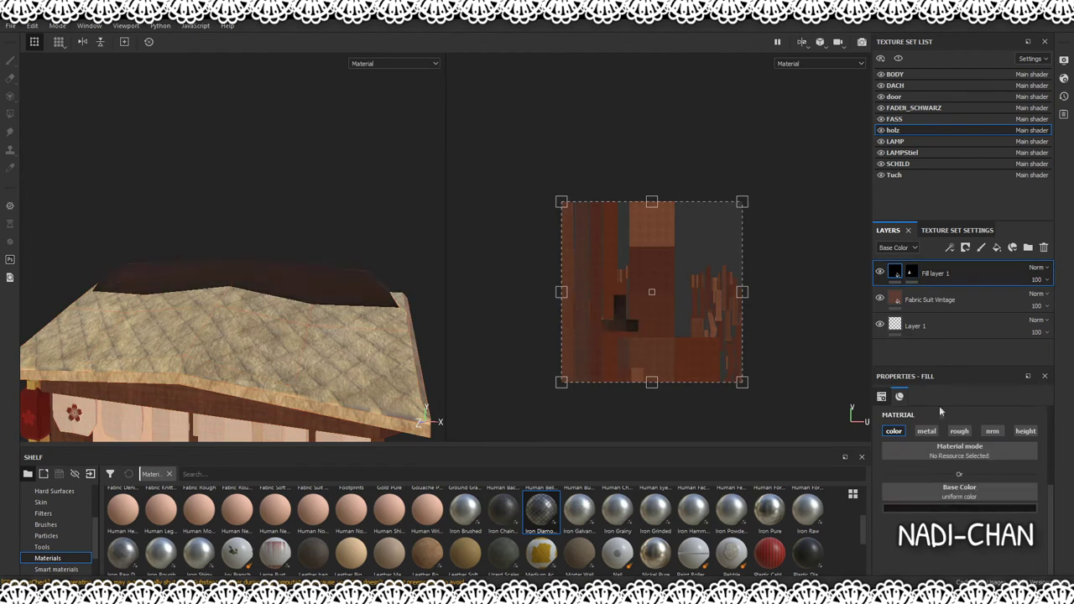
left_click_drag(334, 337, 306, 339, "alt")
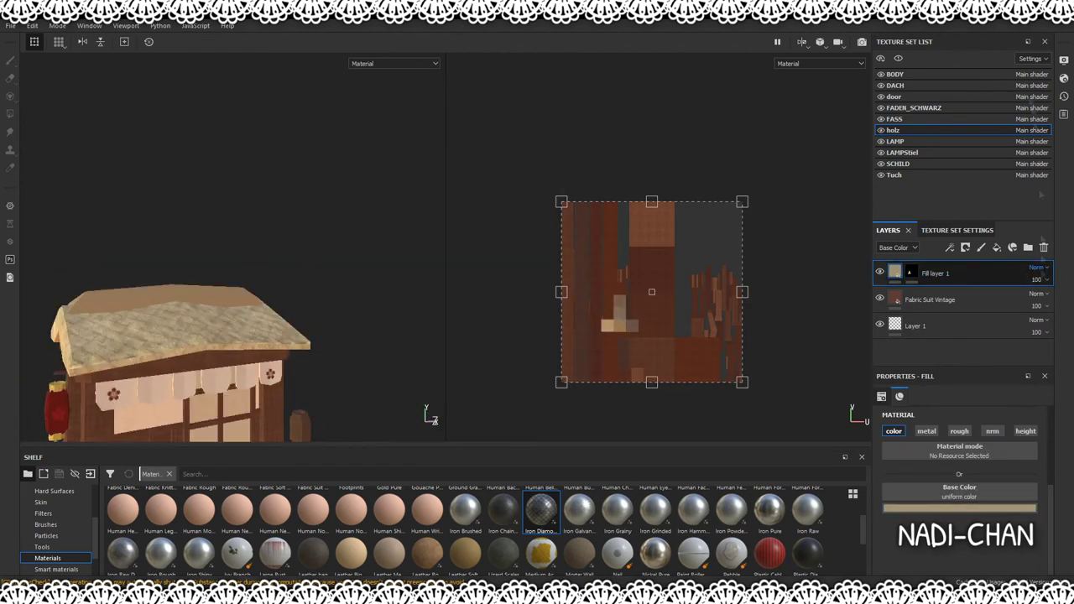
mouse_move(953, 271)
left_mouse_down()
mouse_move(949, 302)
mouse_move(934, 271)
left_mouse_up()
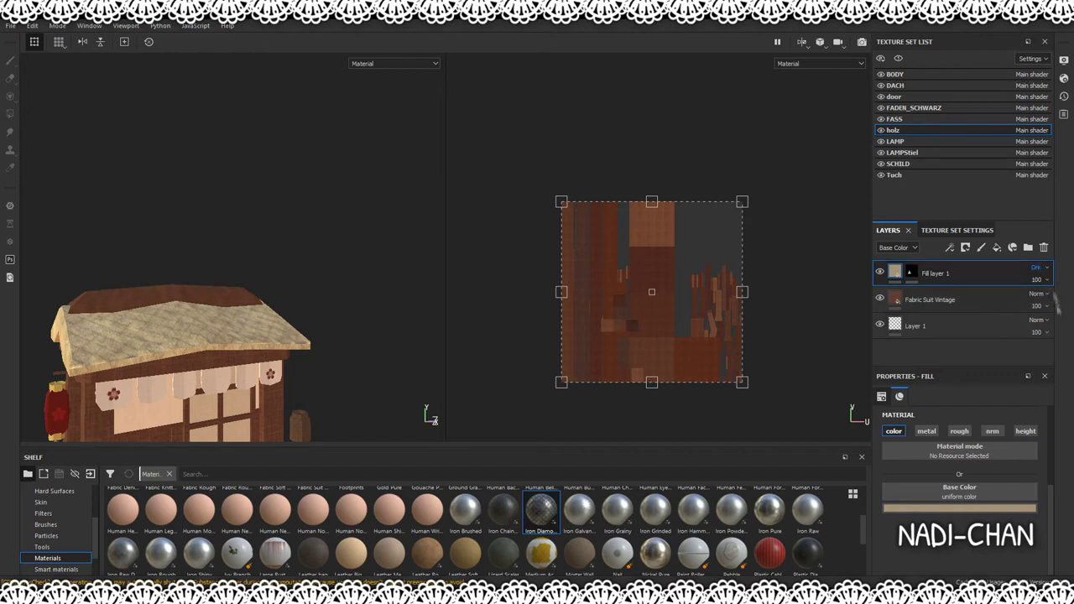
left_click_drag(150, 315, 252, 336, "alt")
key("Down")
key("Down")
key("Down")
key("Down")
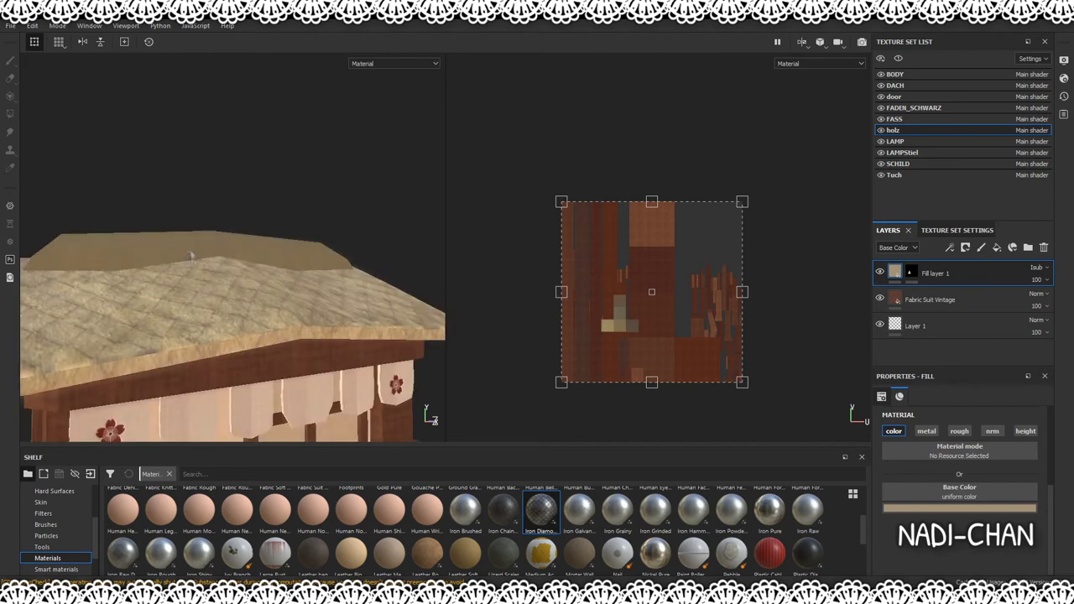
key("Down")
key("Down")
key("Down")
key("Down")
key("Down")
Add Iron Diamond Armor over the wood, masked to the roof ridge faces, and rescale its pattern.
left_click_drag(541, 508, 314, 238)
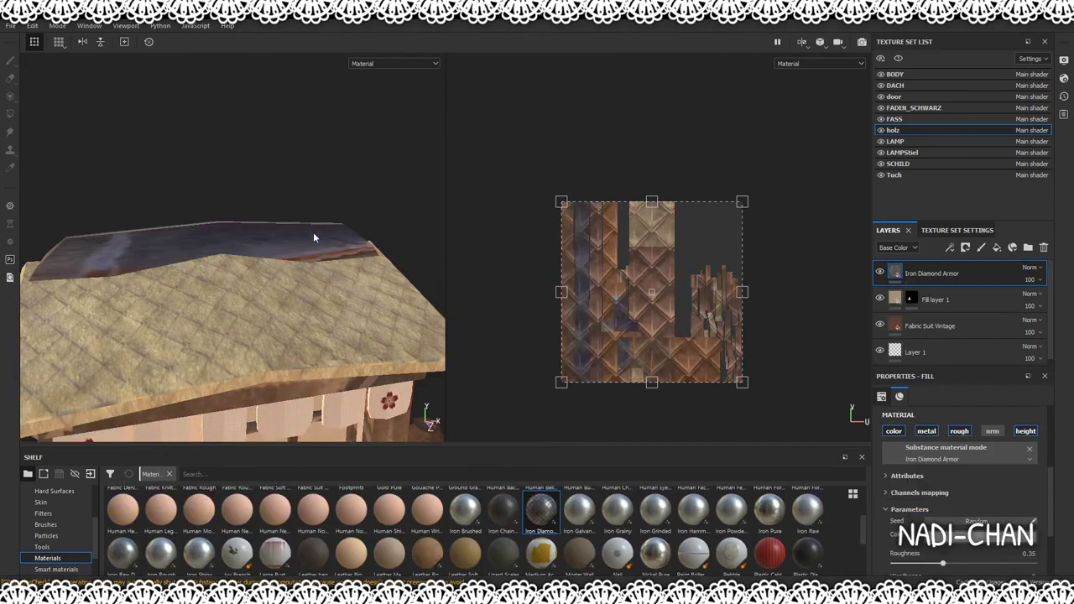
scroll(964, 487, "down", 3)
left_click(965, 248)
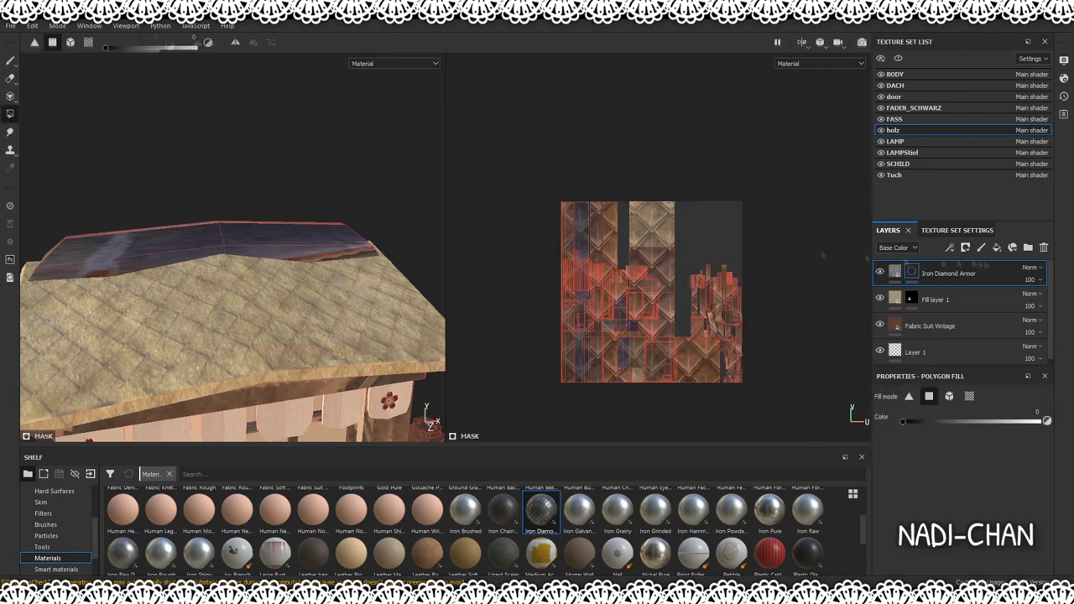
key("4")
left_click_drag(203, 242, 158, 207, "alt")
mouse_move(158, 207)
left_mouse_down()
mouse_move(236, 249)
mouse_move(276, 369)
left_mouse_up()
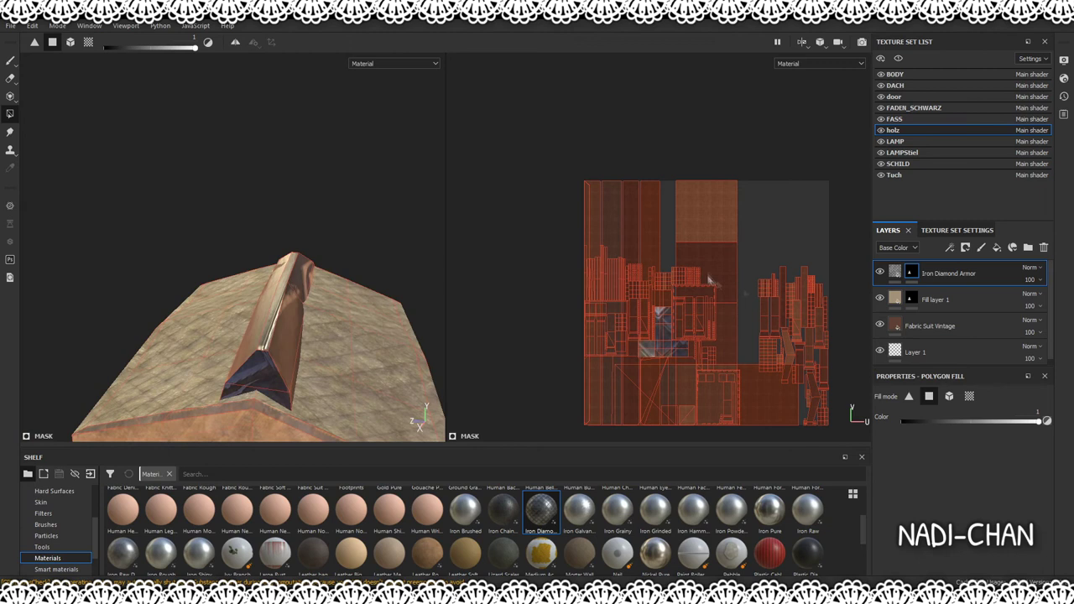
left_click(894, 272)
left_click_drag(251, 335, 252, 352, "alt")
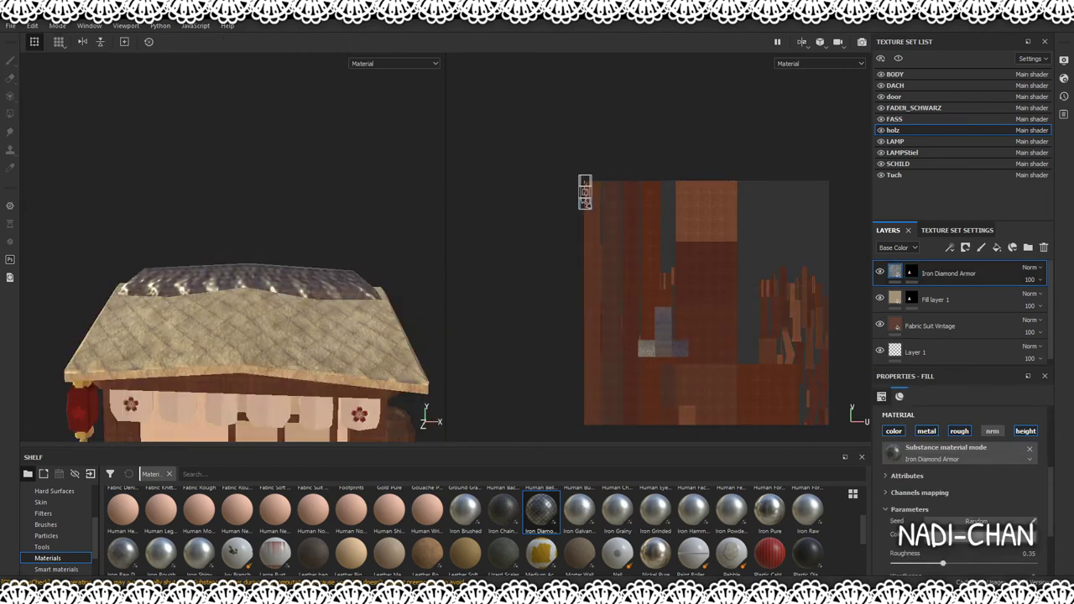
scroll(721, 294, "up", 2)
left_click_drag(579, 211, 583, 203)
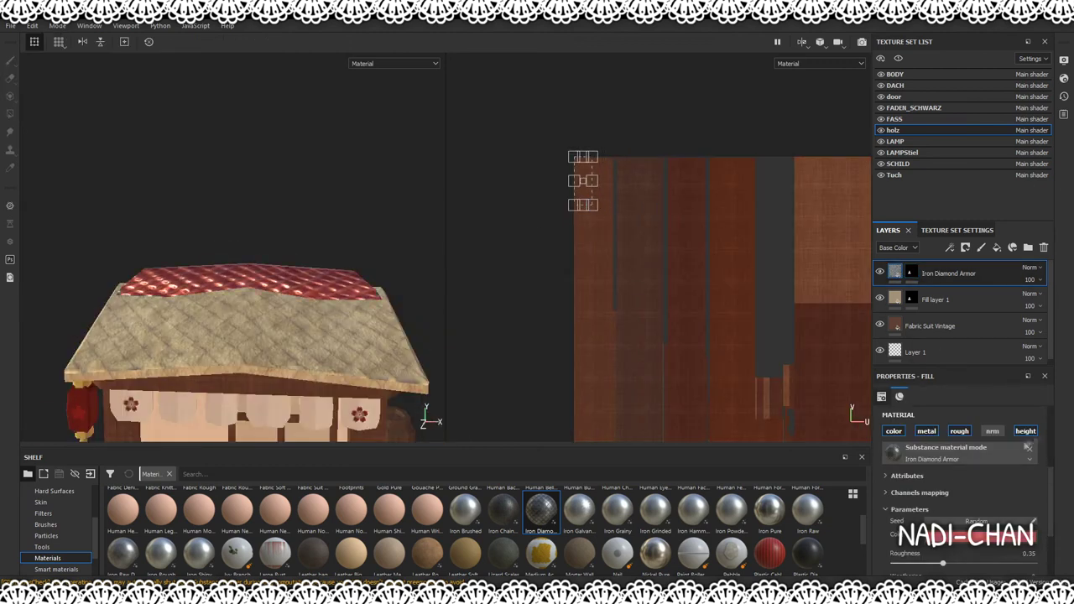
Set Iron Diamond Armor to 13 opacity below Fill layer 1, and mask Fabric Suit Vintage beneath it.
left_click_drag(948, 273, 956, 307)
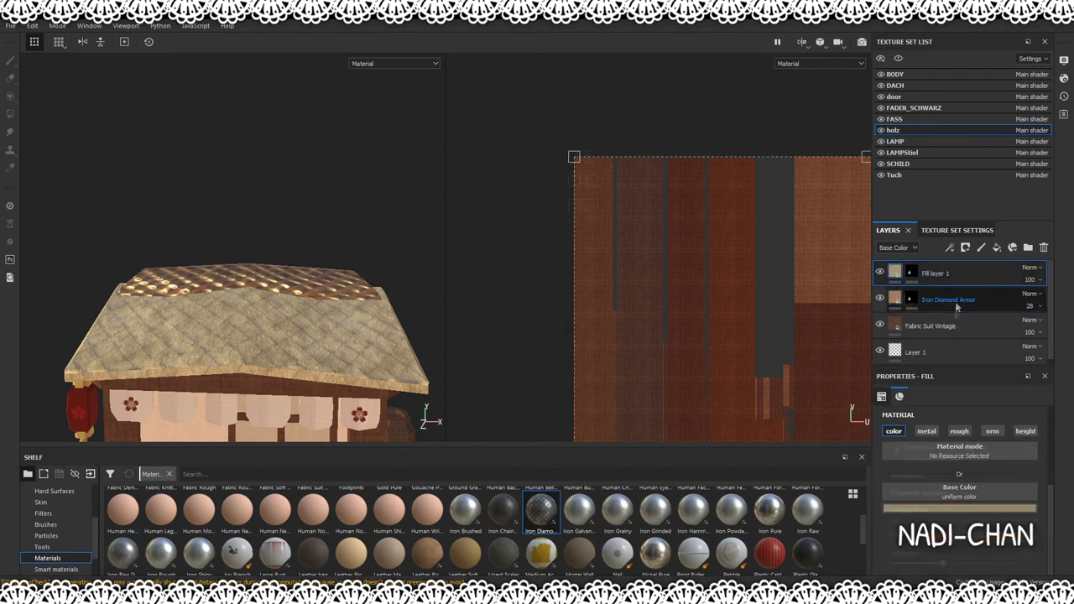
left_click(956, 307)
left_click_drag(1039, 311, 1033, 429)
left_click(939, 274)
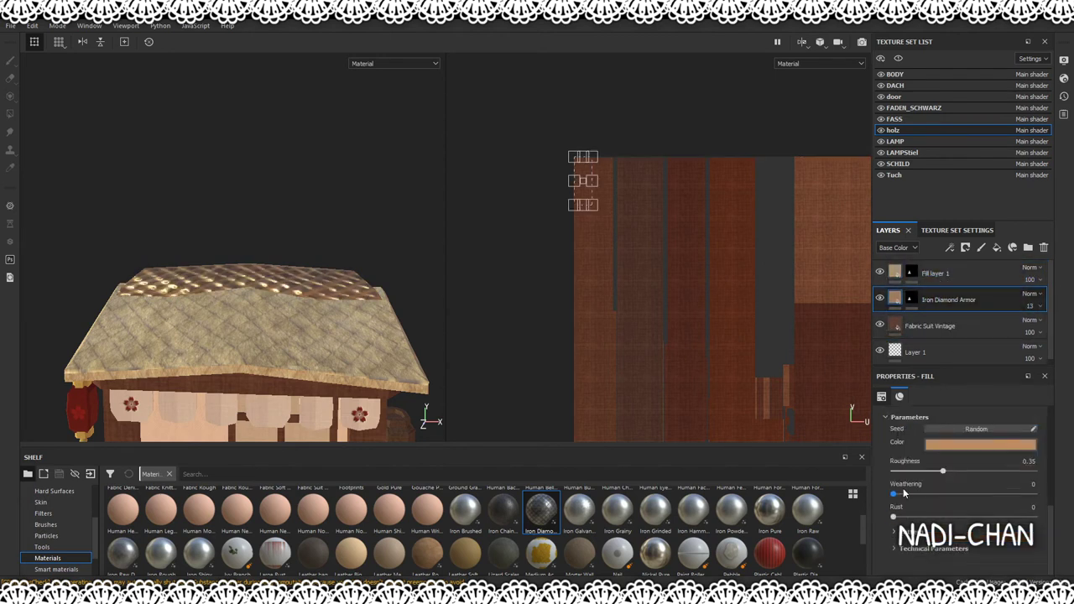
left_click_drag(930, 325, 896, 294)
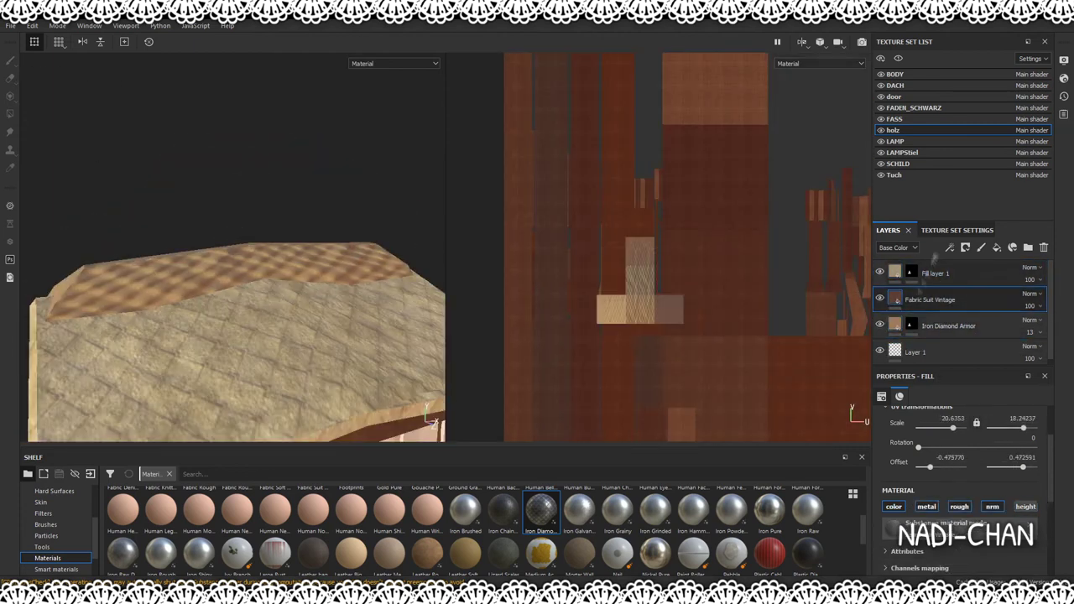
left_click(965, 247)
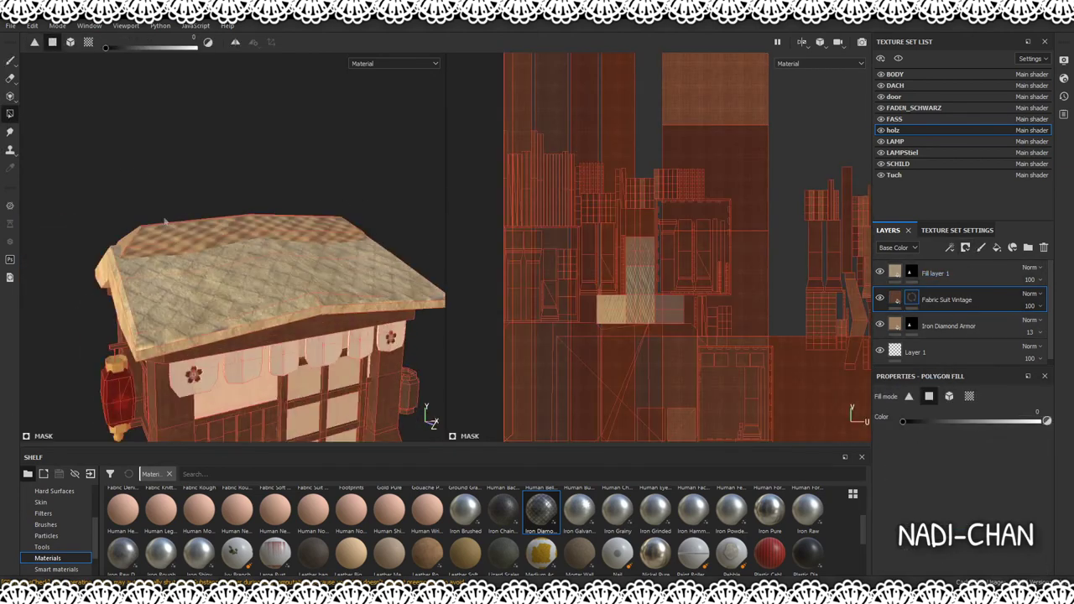
left_click_drag(157, 240, 277, 243, "alt")
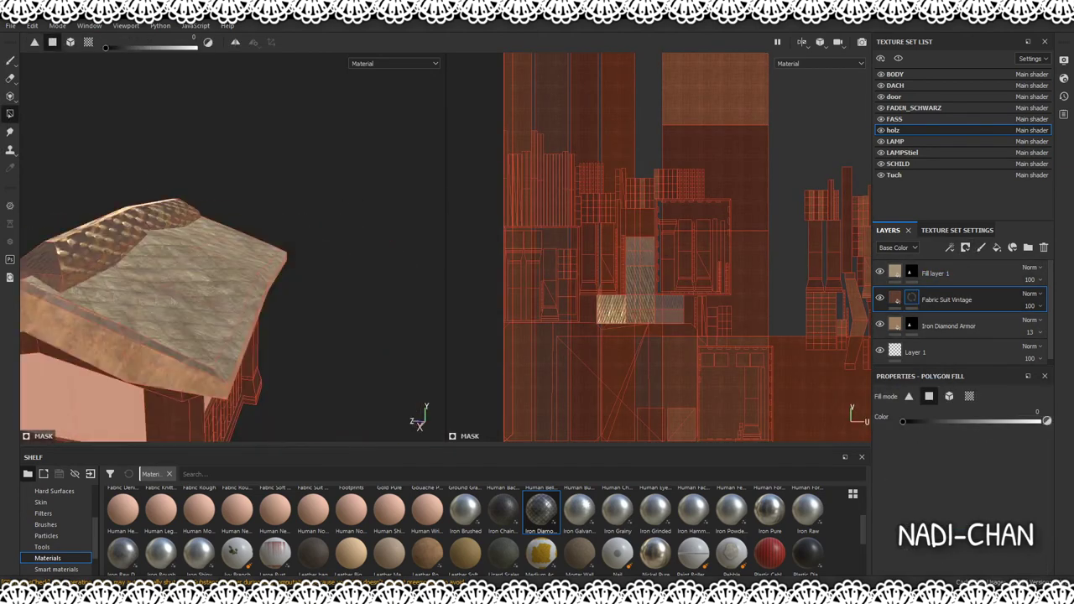
left_click_drag(911, 299, 954, 335)
left_click(935, 272)
Add a second Fabric Suit Vintage layer on top with a polygon-fill mask.
scroll(461, 529, "up", 3)
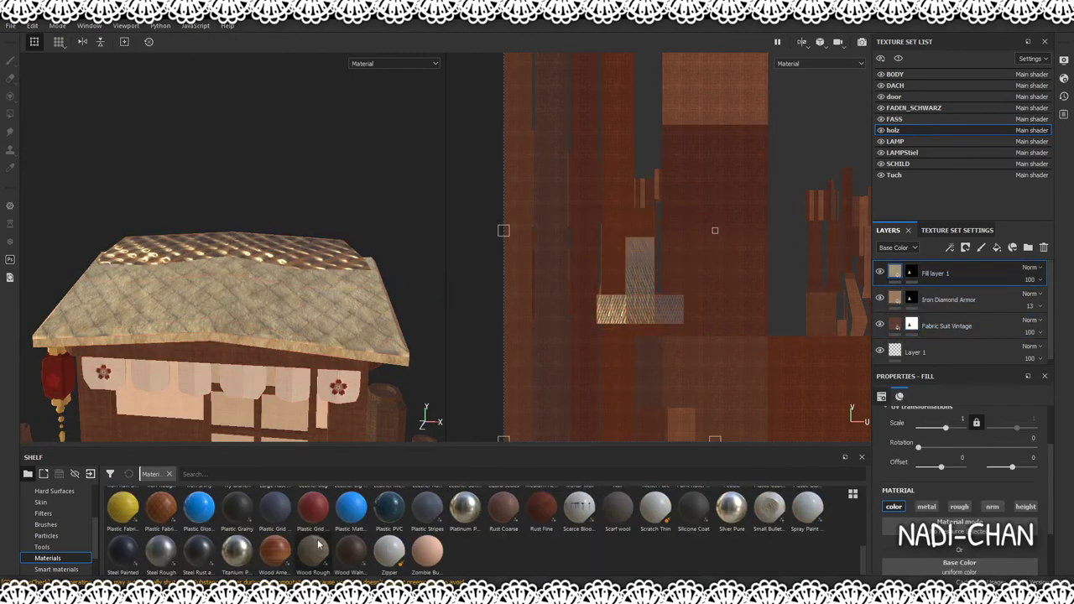
left_click_drag(312, 549, 713, 252)
scroll(792, 274, "down", 3)
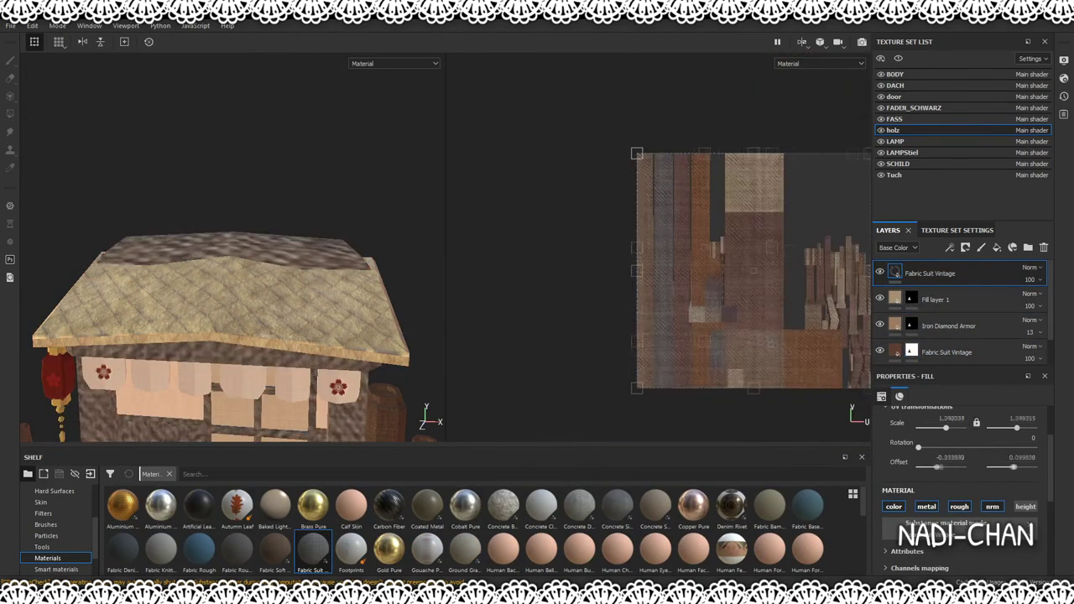
key("4")
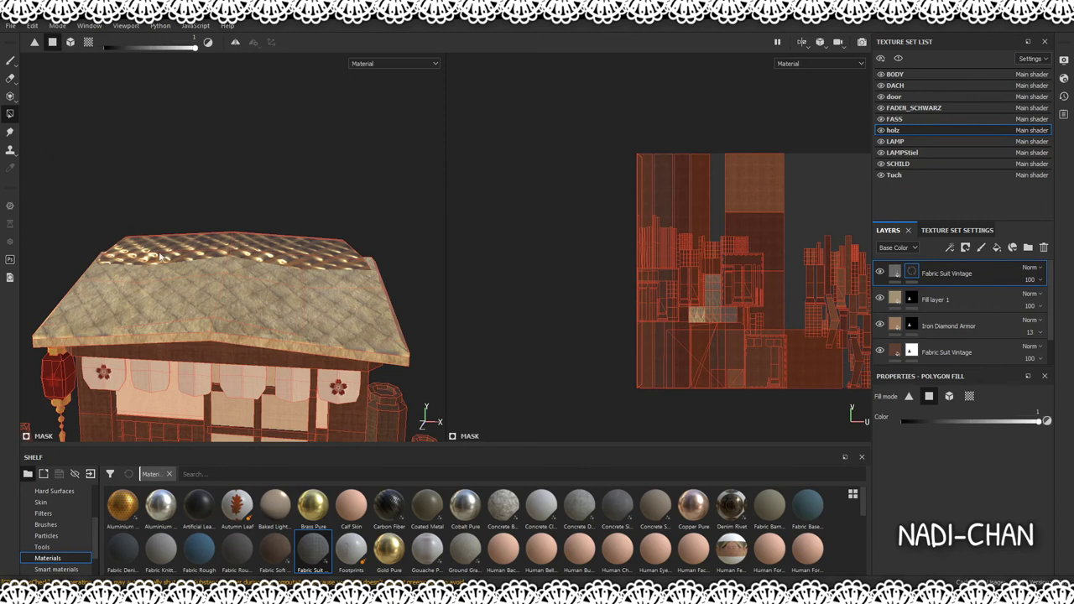
scroll(160, 256, "up", 5)
mouse_move(195, 238)
left_mouse_down("alt")
mouse_move(95, 343)
mouse_move(210, 335)
left_mouse_up("alt")
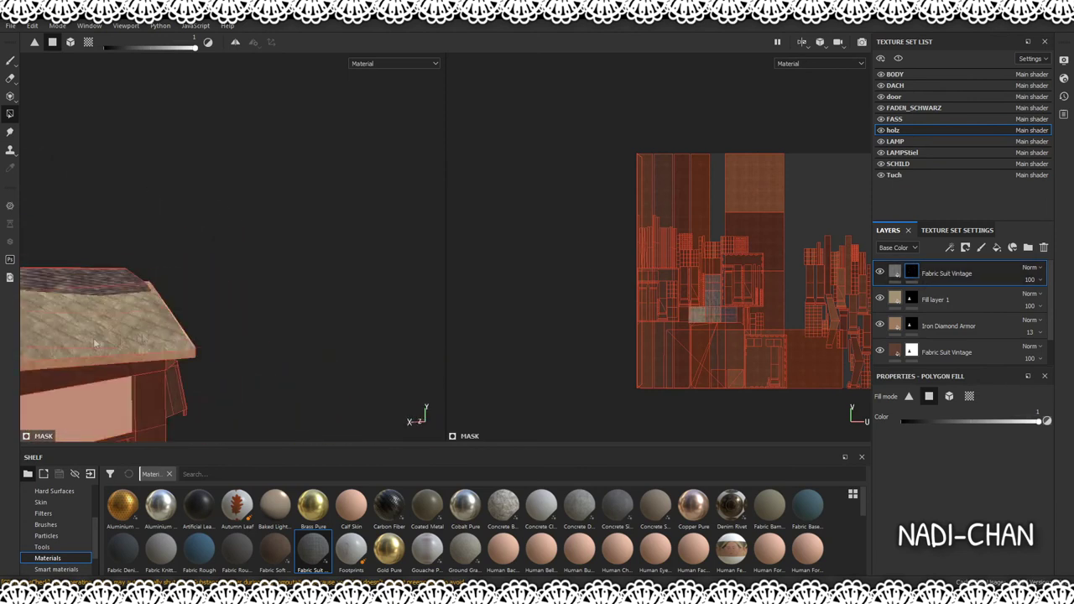
left_click(894, 273)
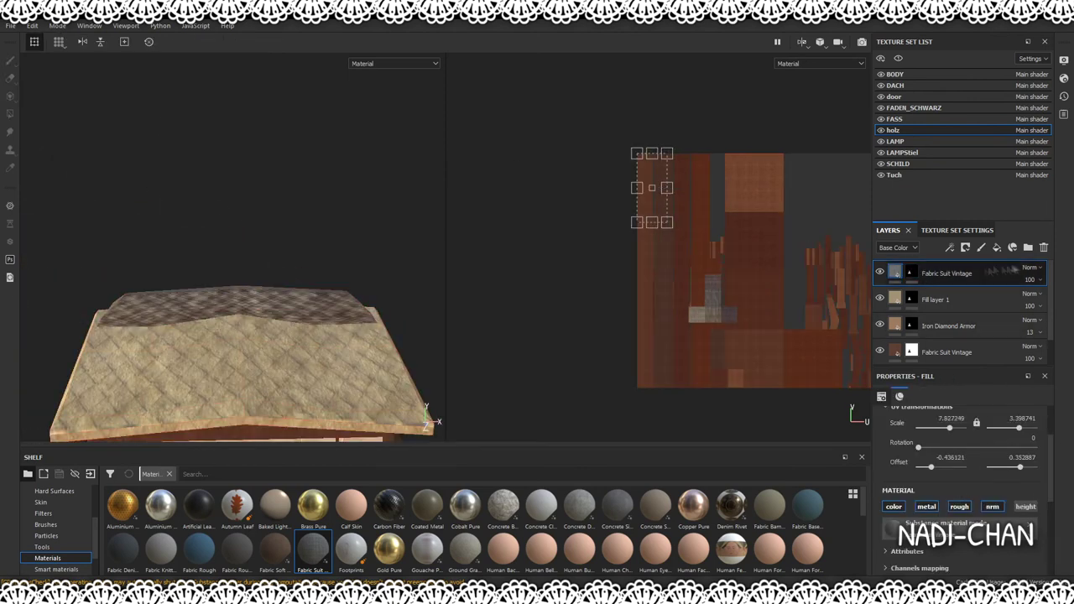
scroll(1014, 503, "down", 2)
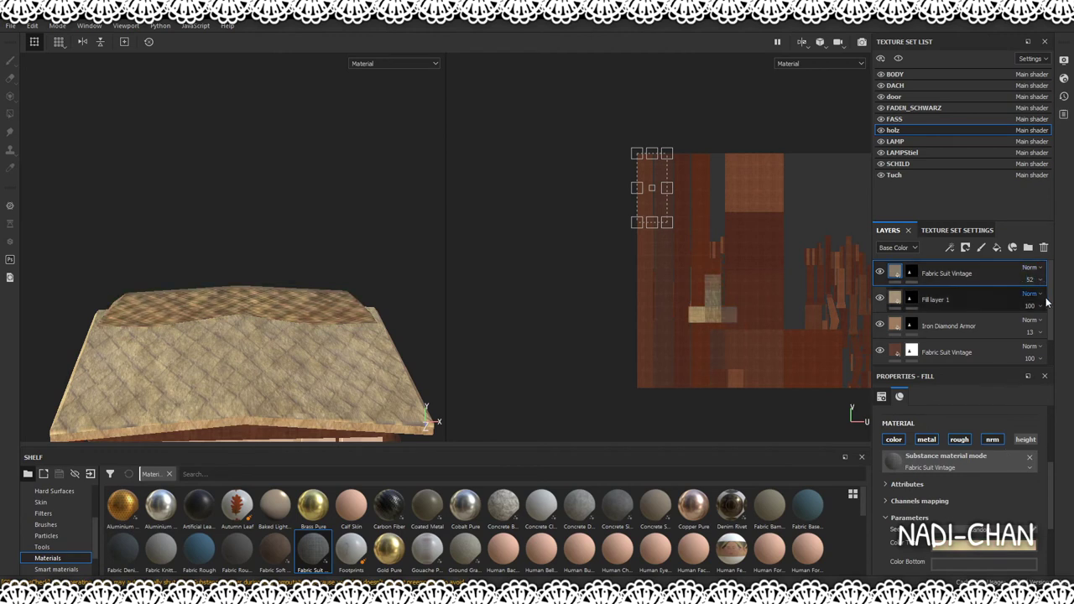
Set Iron Diamond Armor to 64 opacity and 0.66 roughness, and the top fabric layer to 23 opacity.
left_click(981, 325)
left_click_drag(1038, 331, 1042, 336)
scroll(891, 469, "down", 2)
left_click_drag(891, 470, 986, 471)
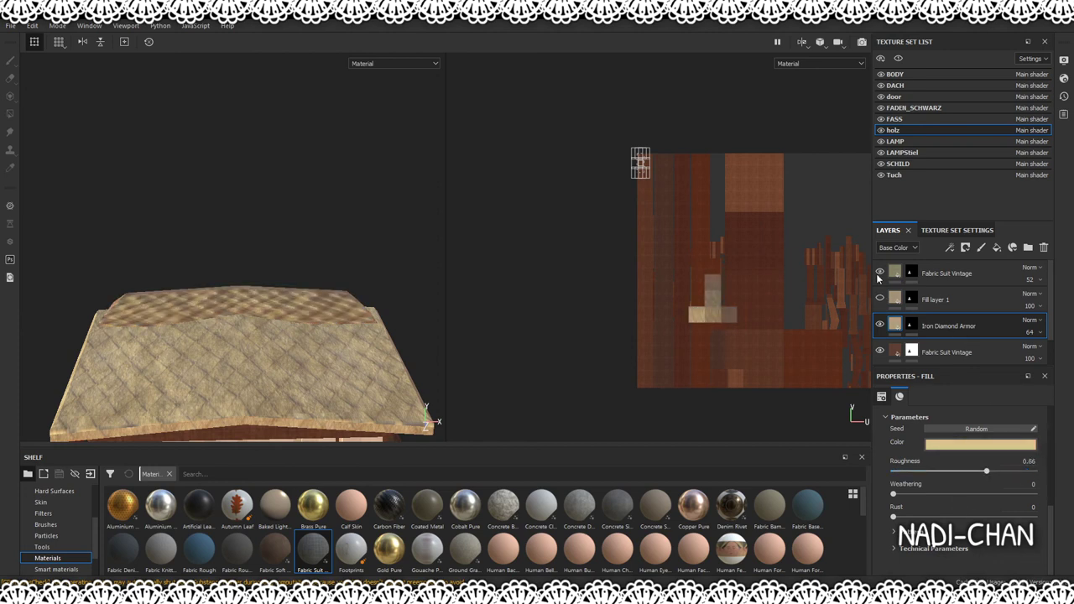
left_click(946, 273)
left_click_drag(1039, 280, 1032, 279)
mouse_move(343, 197)
left_mouse_down("alt")
mouse_move(311, 329)
mouse_move(228, 314)
left_mouse_up("alt")
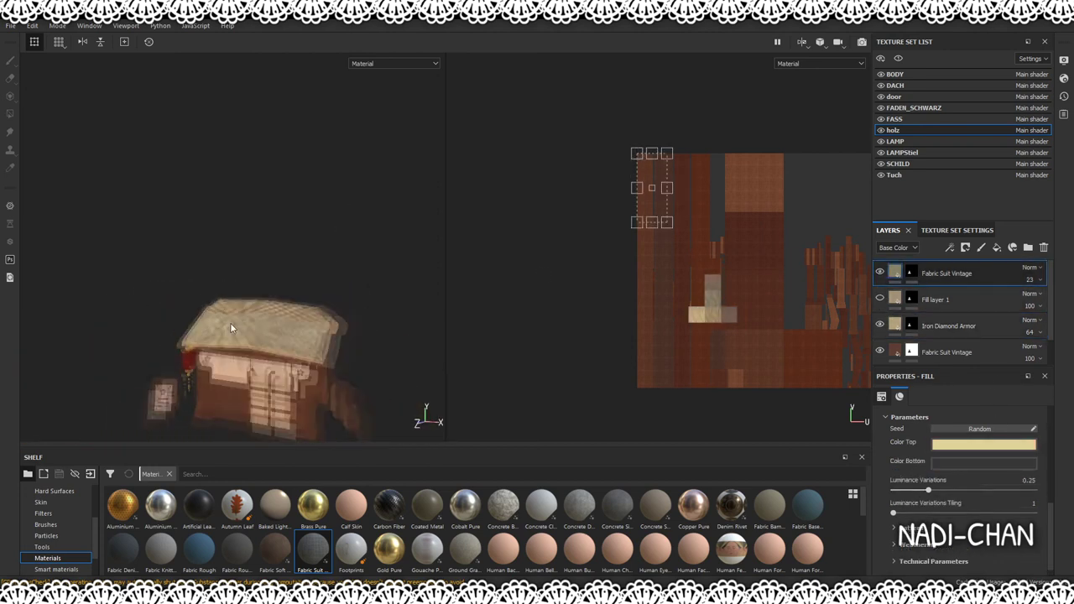
left_click(936, 300)
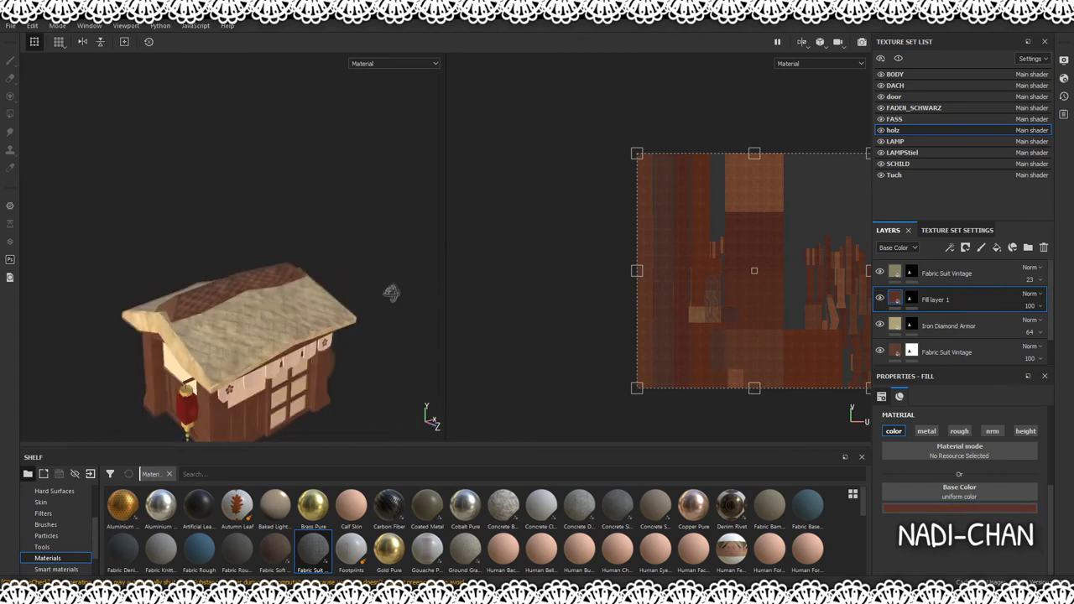
Scale down the texture projection of the top Fabric Suit Vintage layer.
left_click(948, 325)
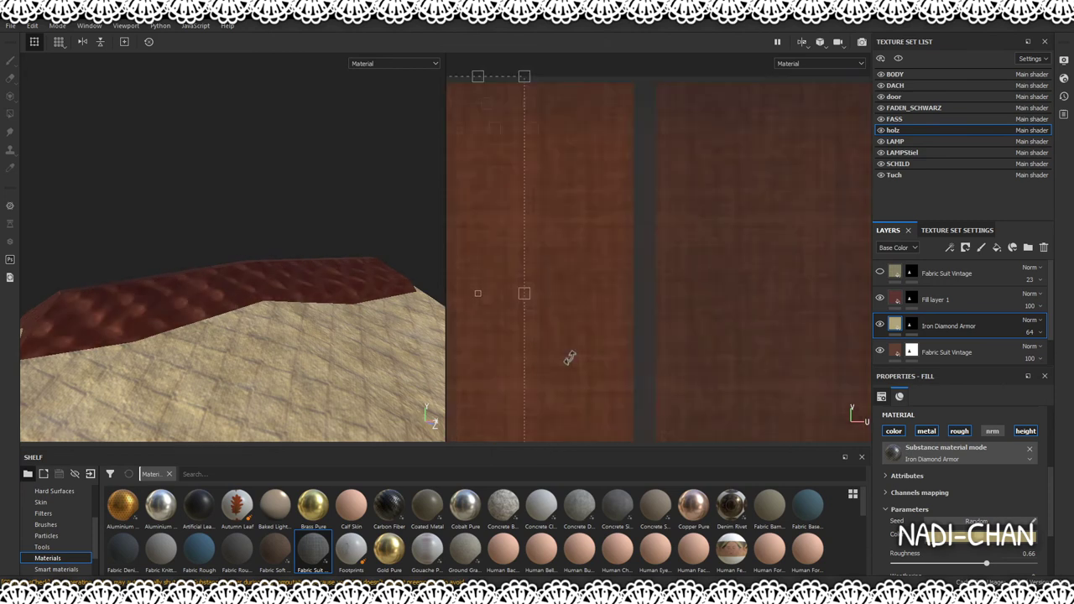
scroll(336, 311, "down", 3)
left_click(894, 271)
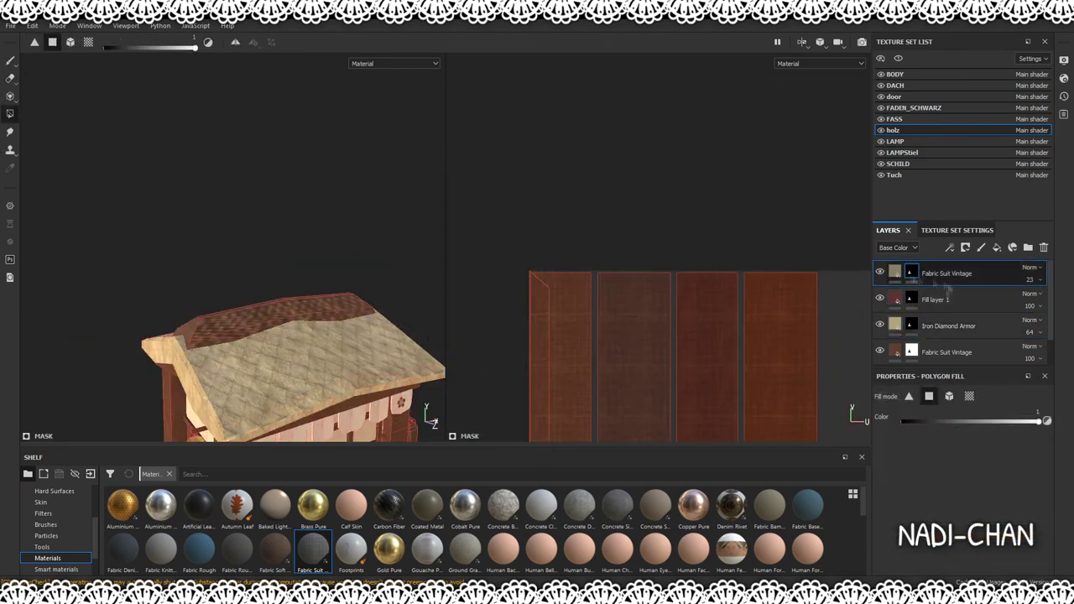
left_click_drag(728, 430, 599, 275)
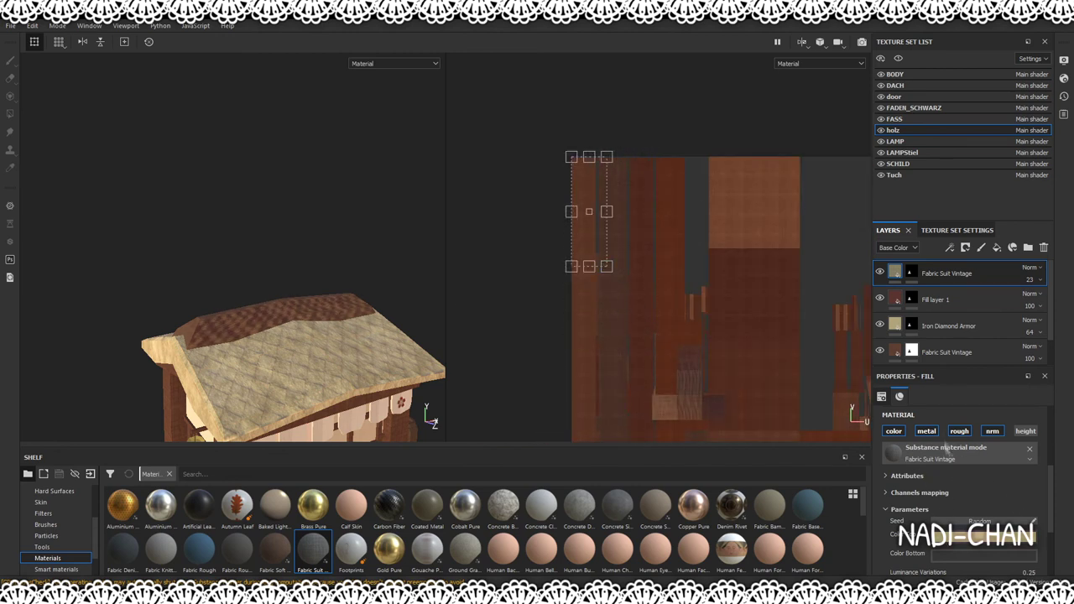
left_click(931, 299)
Hide the Iron Diamond Armor layer, viewing the house from the front.
left_click_drag(319, 252, 369, 240, "alt")
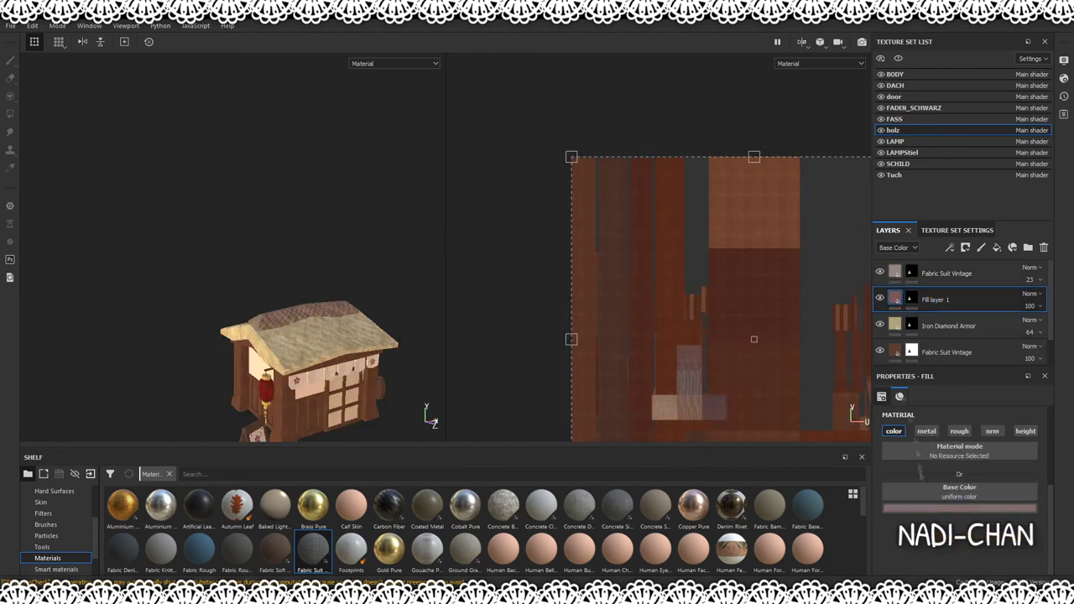
left_click(957, 326)
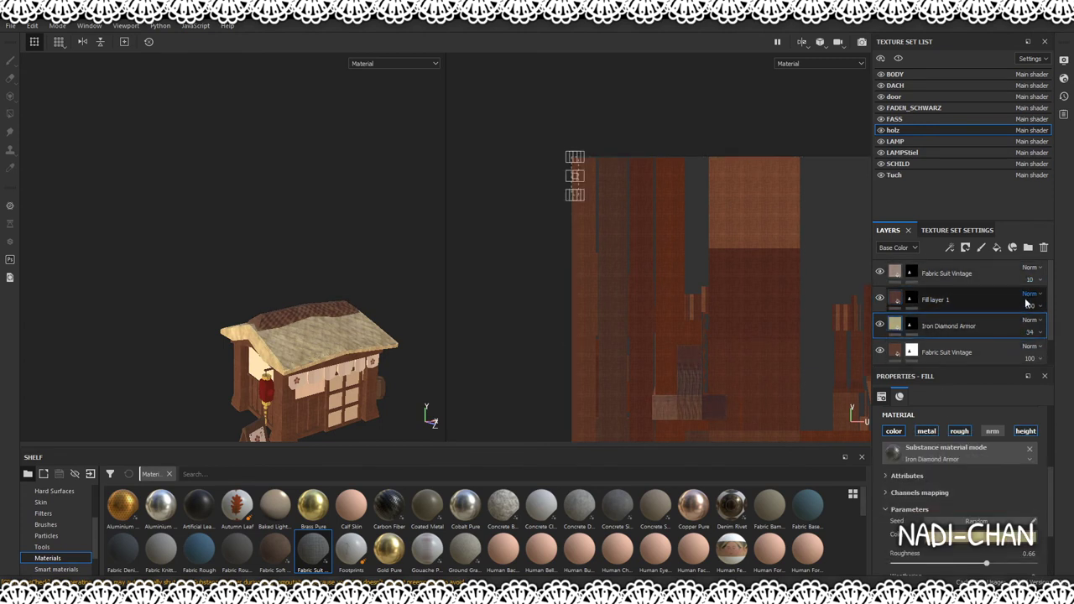
left_click_drag(319, 277, 277, 268, "alt")
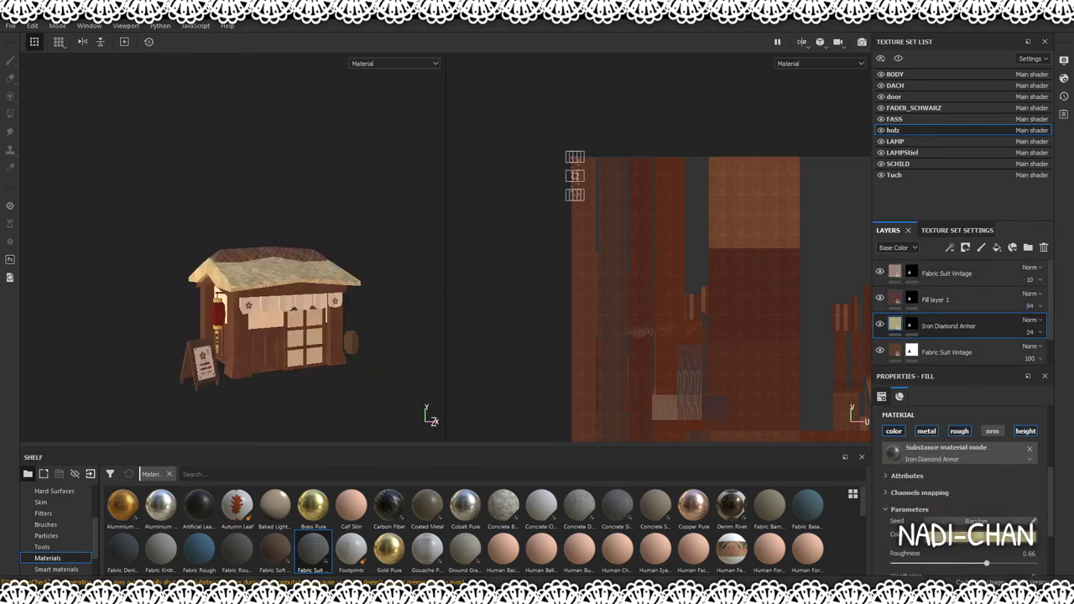
left_click_drag(428, 413, 426, 420, "alt")
scroll(966, 508, "down", 2)
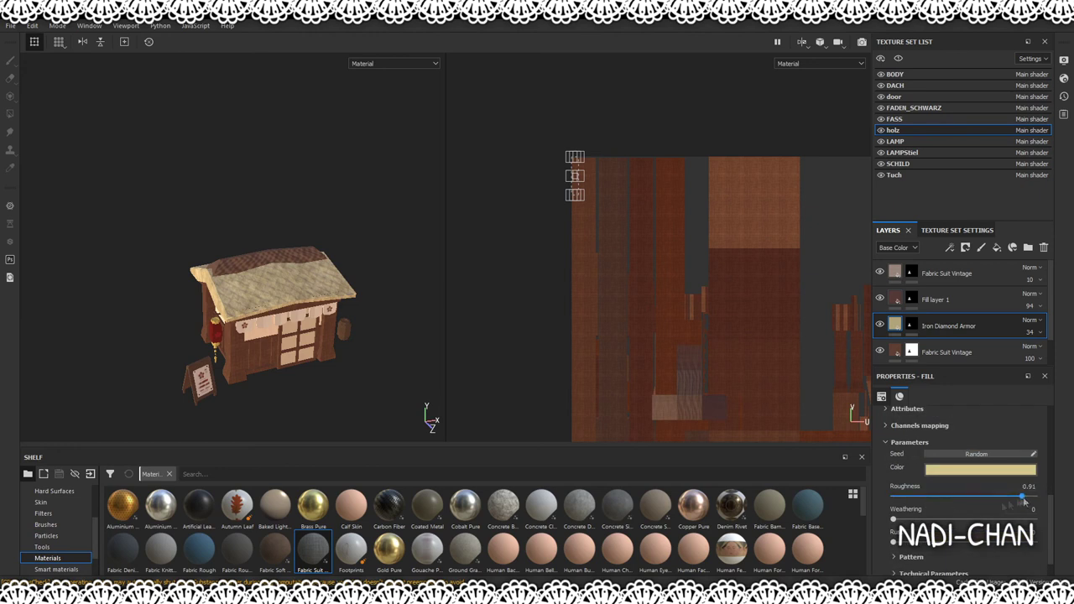
left_click(879, 327)
Check the fabric and Fill layer 1, then preview the shop in the Iray render.
left_click(948, 273)
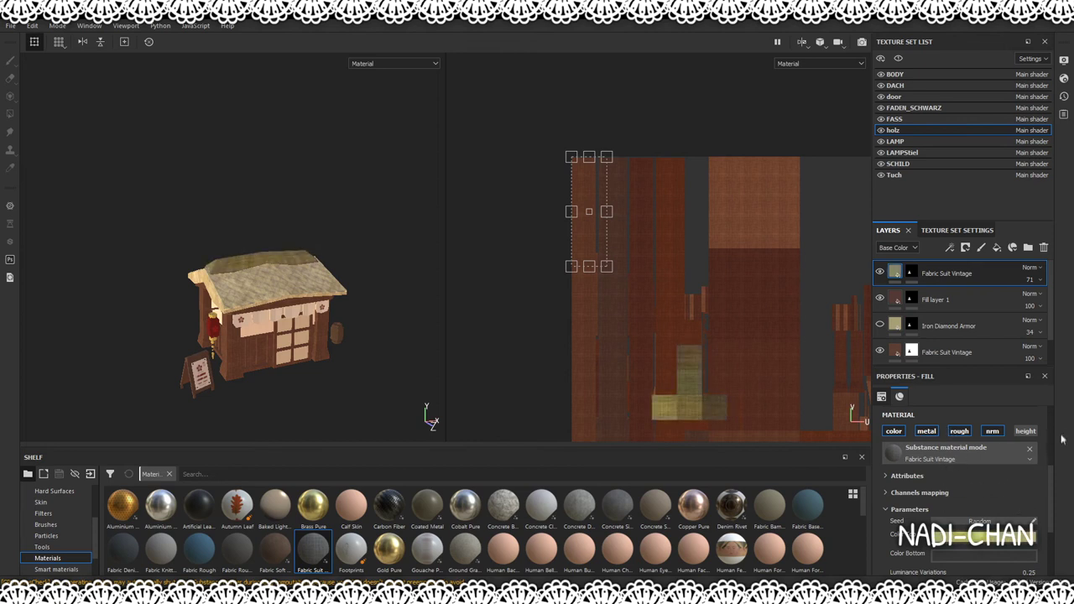
left_click(948, 300)
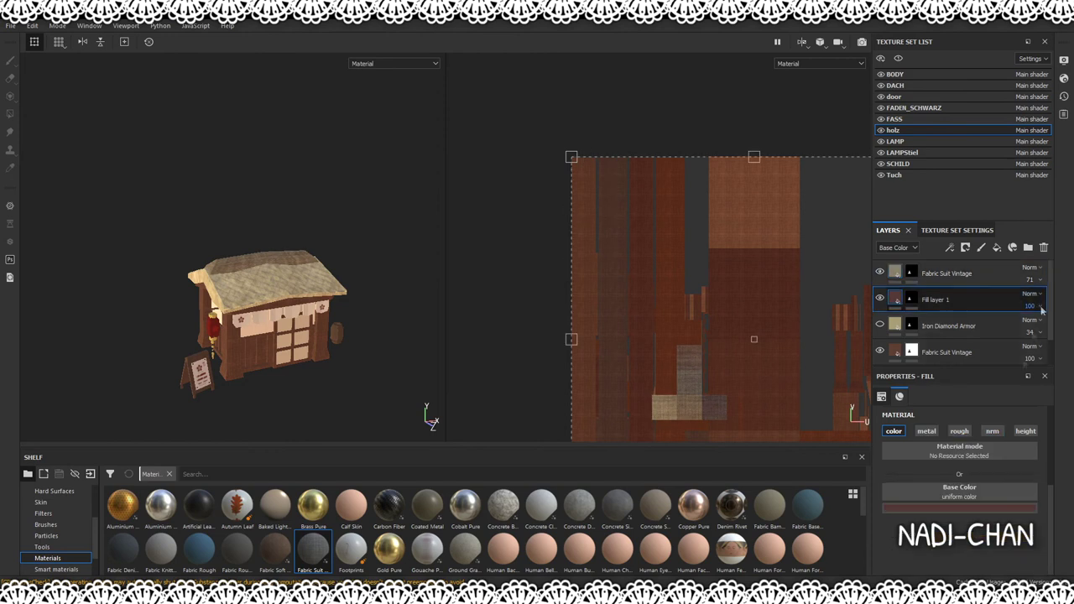
left_click_drag(346, 258, 369, 268, "alt")
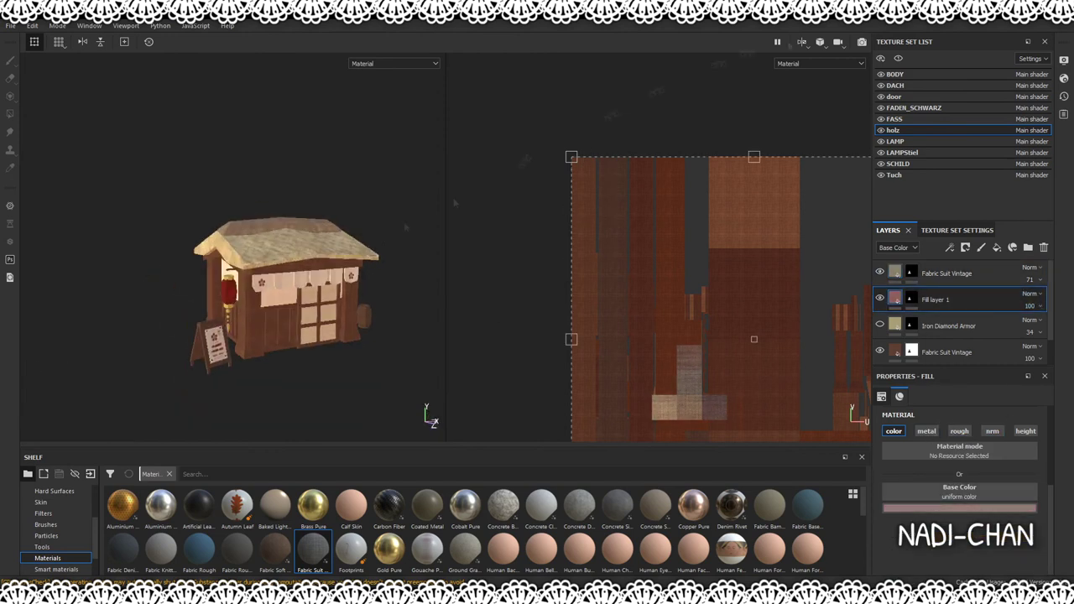
key("F10")
scroll(566, 371, "up", 2)
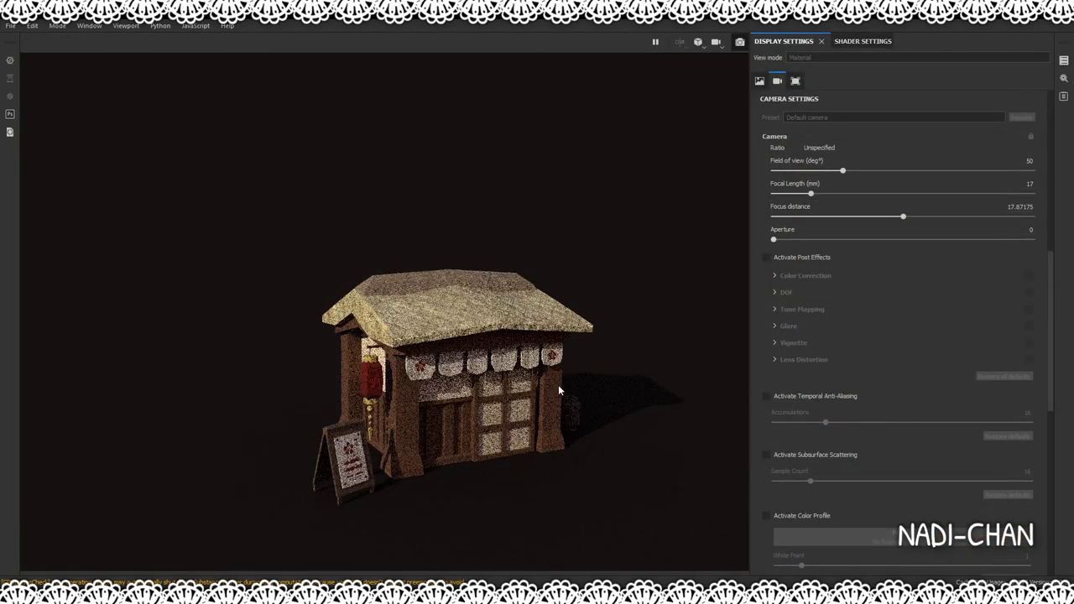
Lower the lantern's red Silver Pure fill metallic value to 0.3969.
scroll(558, 389, "up", 5)
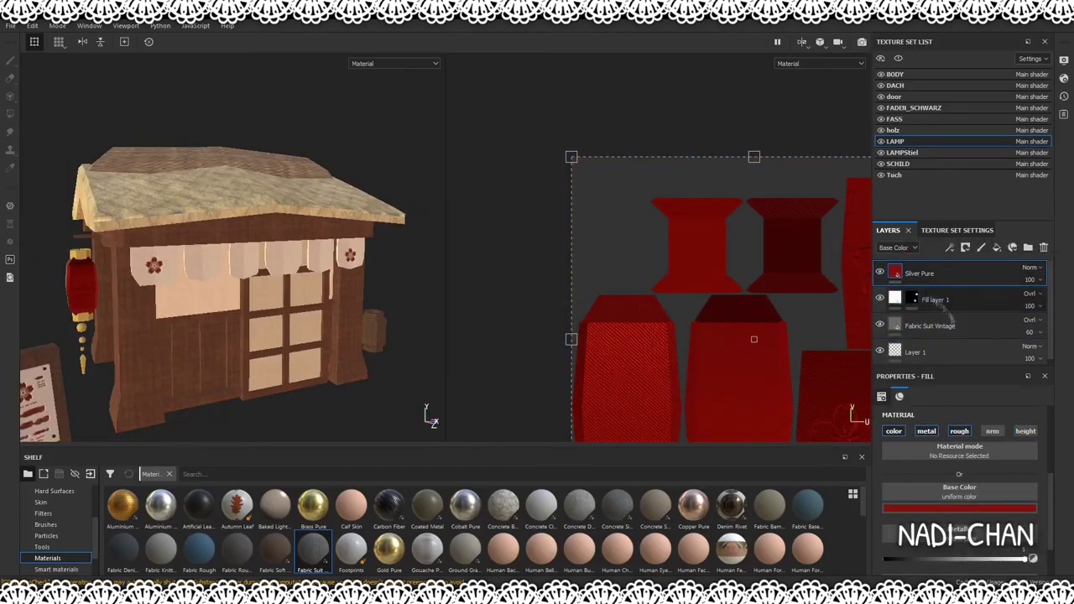
left_click_drag(280, 318, 310, 294, "alt")
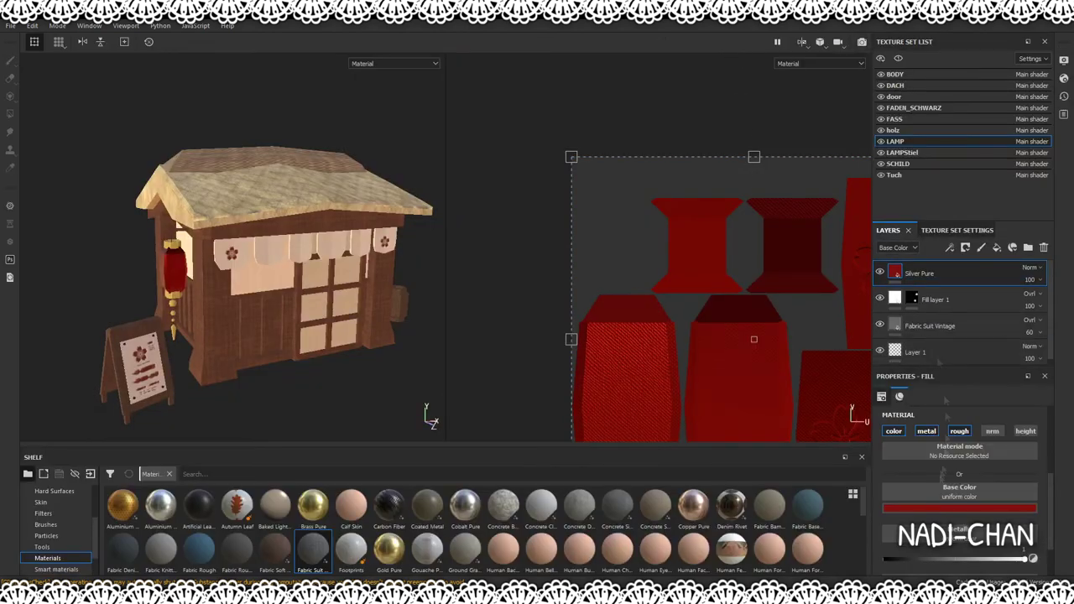
scroll(946, 402, "down", 2)
left_click_drag(1032, 509, 948, 509)
mouse_move(252, 294)
left_mouse_down("alt")
mouse_move(218, 294)
mouse_move(260, 289)
mouse_move(235, 289)
left_mouse_up("alt")
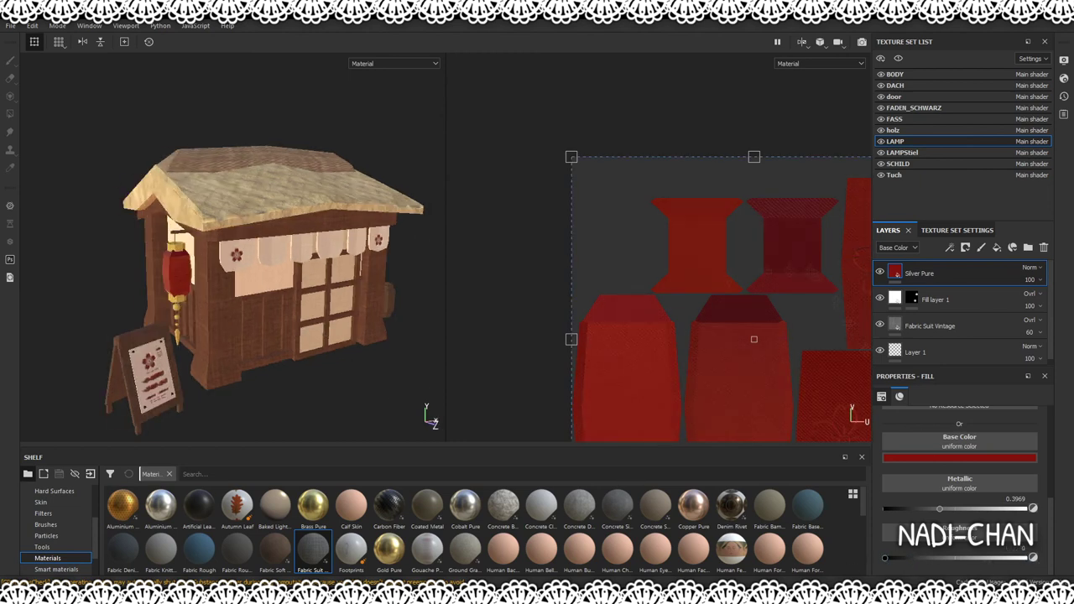
Show the Texture Set Settings for the LAMP texture set.
left_click(941, 230)
scroll(963, 327, "down", 3)
scroll(963, 339, "down", 1)
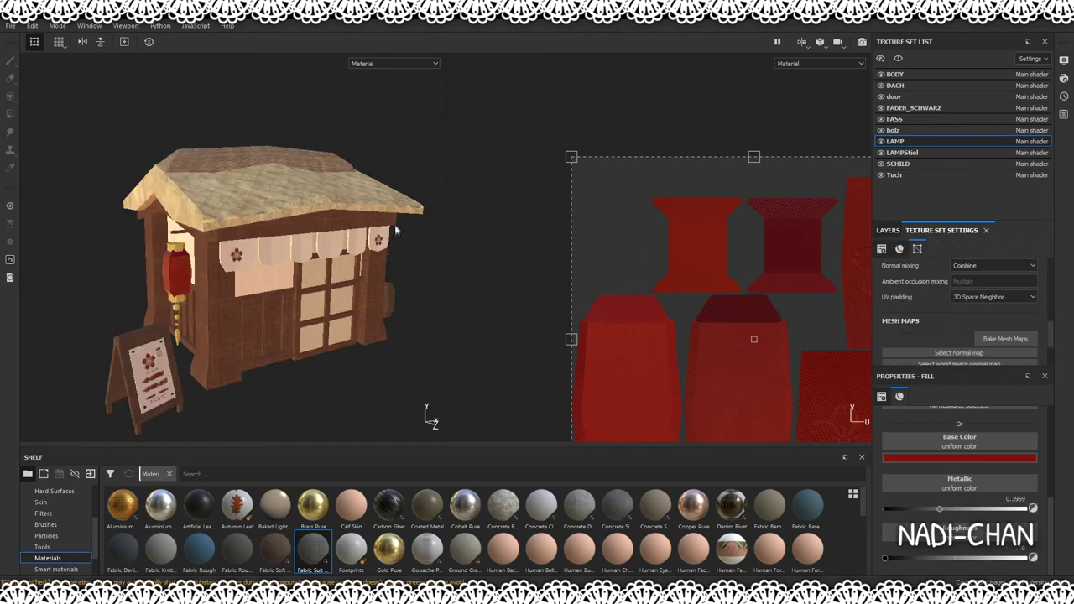
scroll(946, 296, "down", 3)
left_click(888, 230)
scroll(945, 491, "up", 3)
scroll(956, 486, "up", 3)
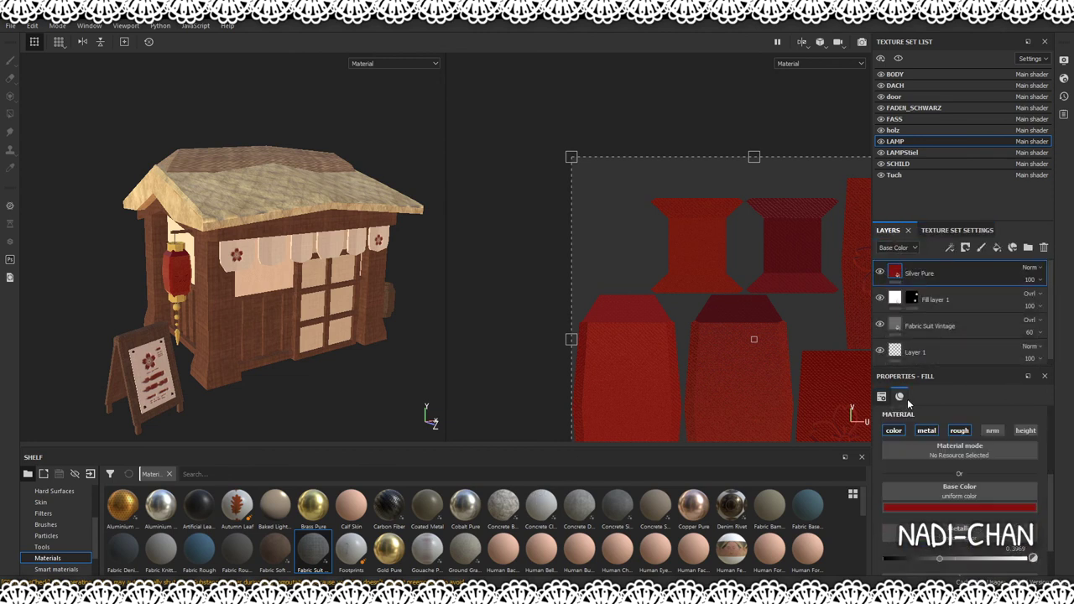
left_click(956, 230)
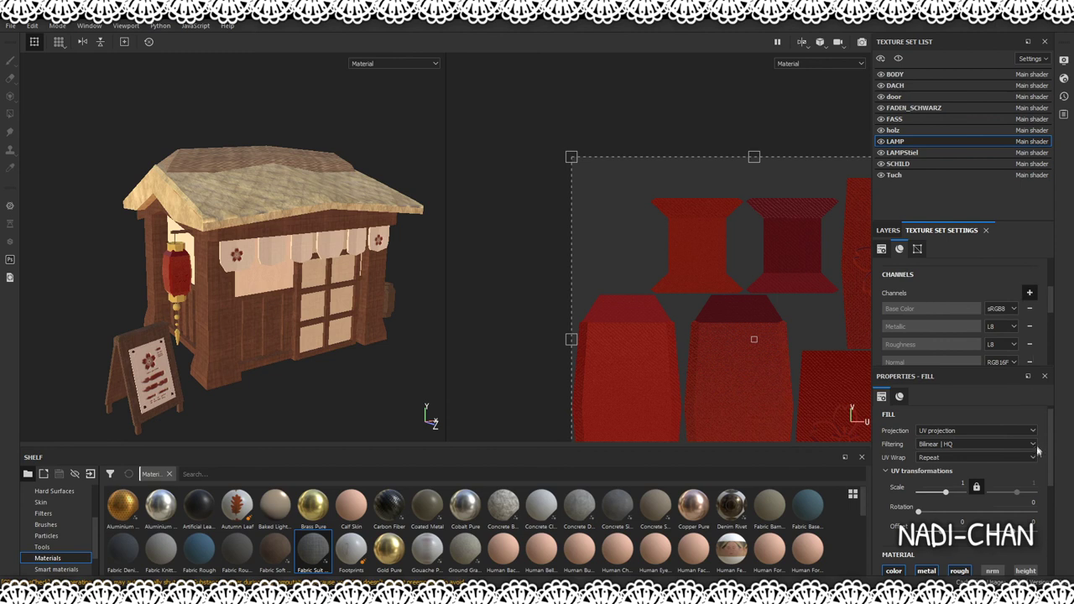
scroll(939, 503, "down", 3)
scroll(923, 536, "down", 3)
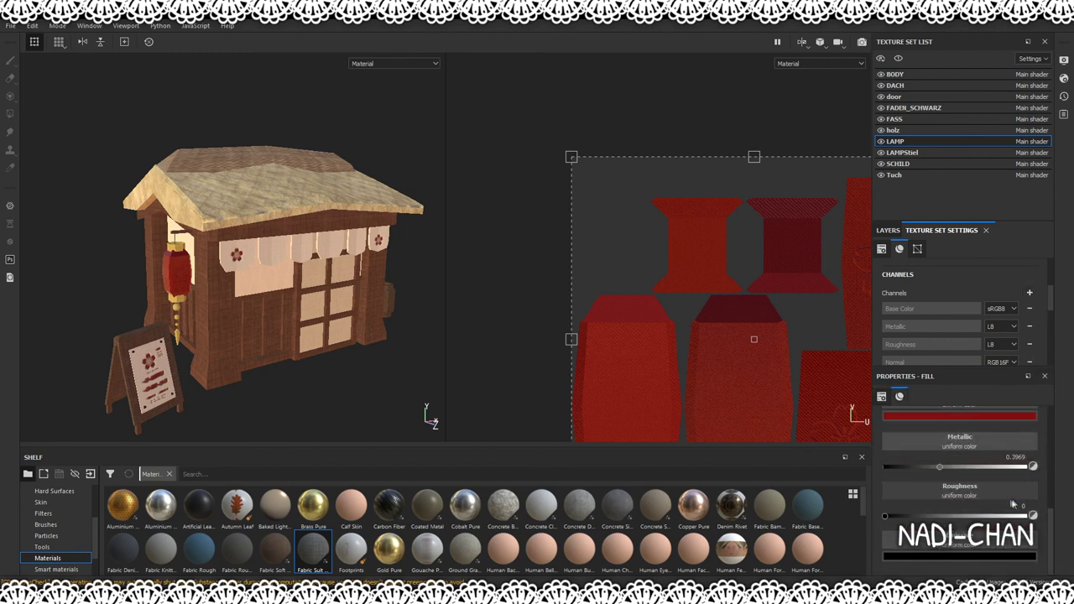